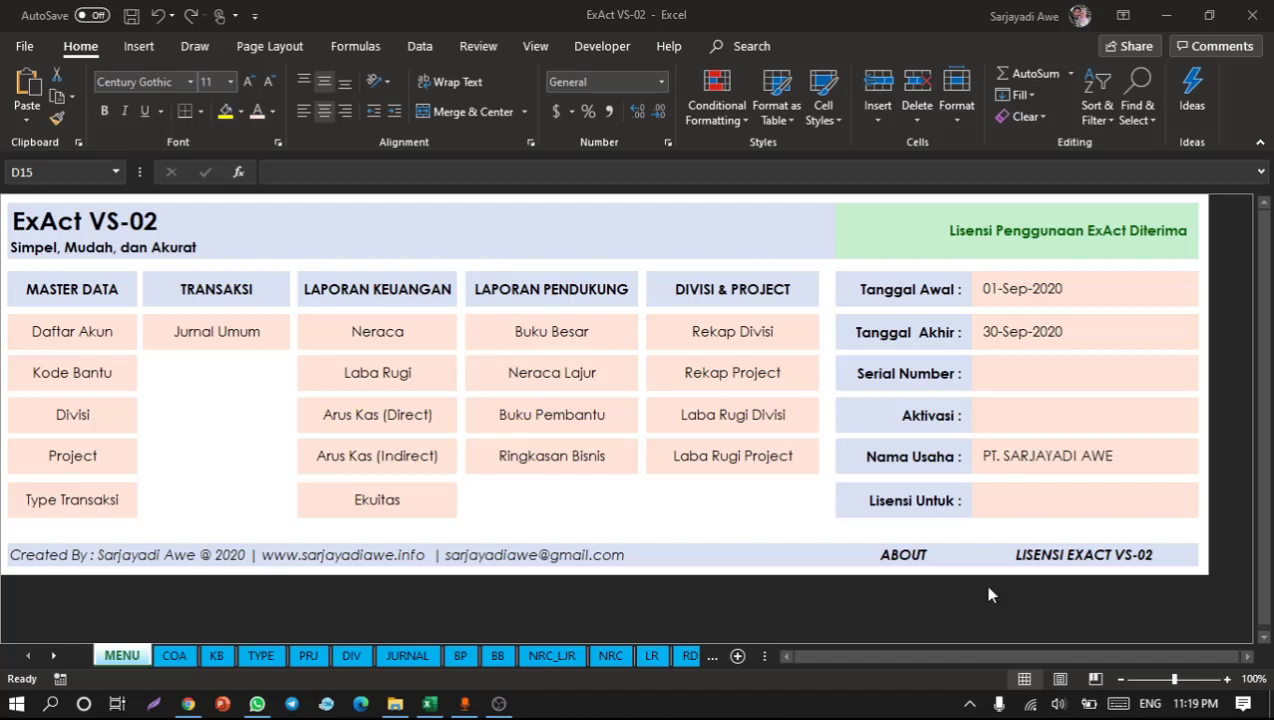
Step: Open the ABOUT page, review the ExAct VS-02 edition and support details, and return to the main menu
{"action": "left_click", "coordinate": [893, 557]}
{"action": "left_click", "coordinate": [893, 557]}
{"action": "left_click", "coordinate": [12, 302]}
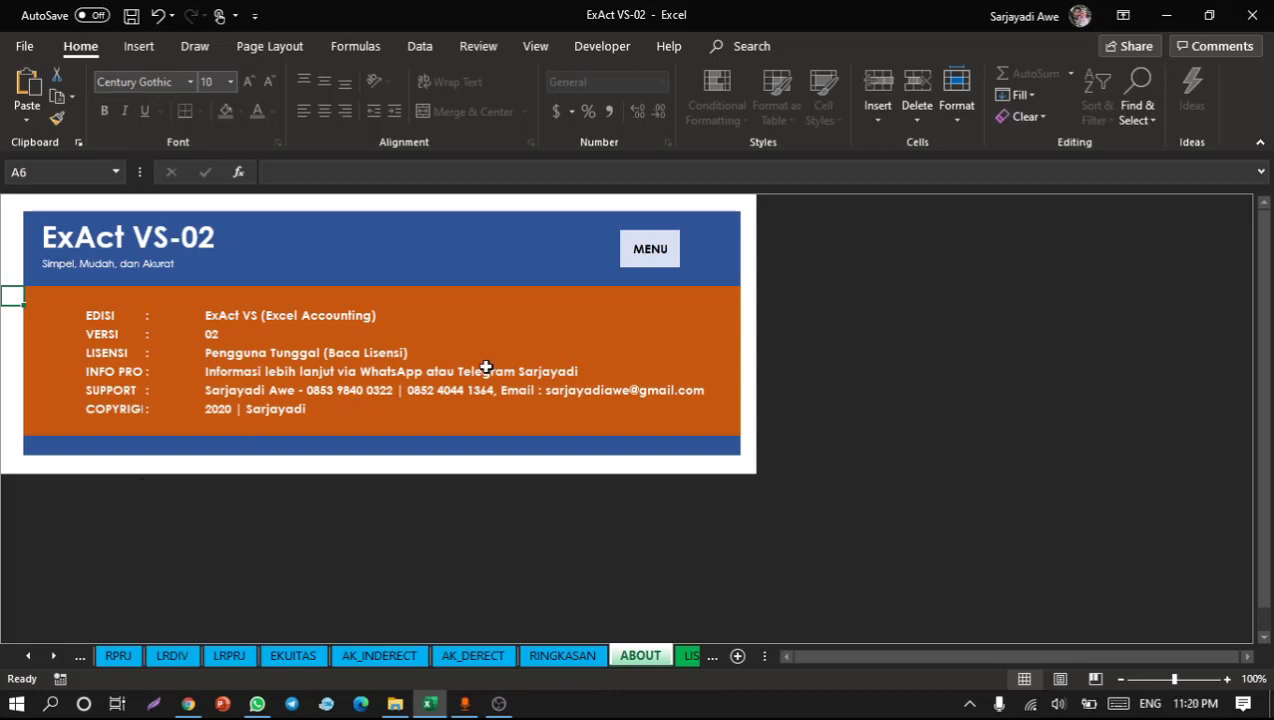
{"action": "left_click", "coordinate": [648, 250]}
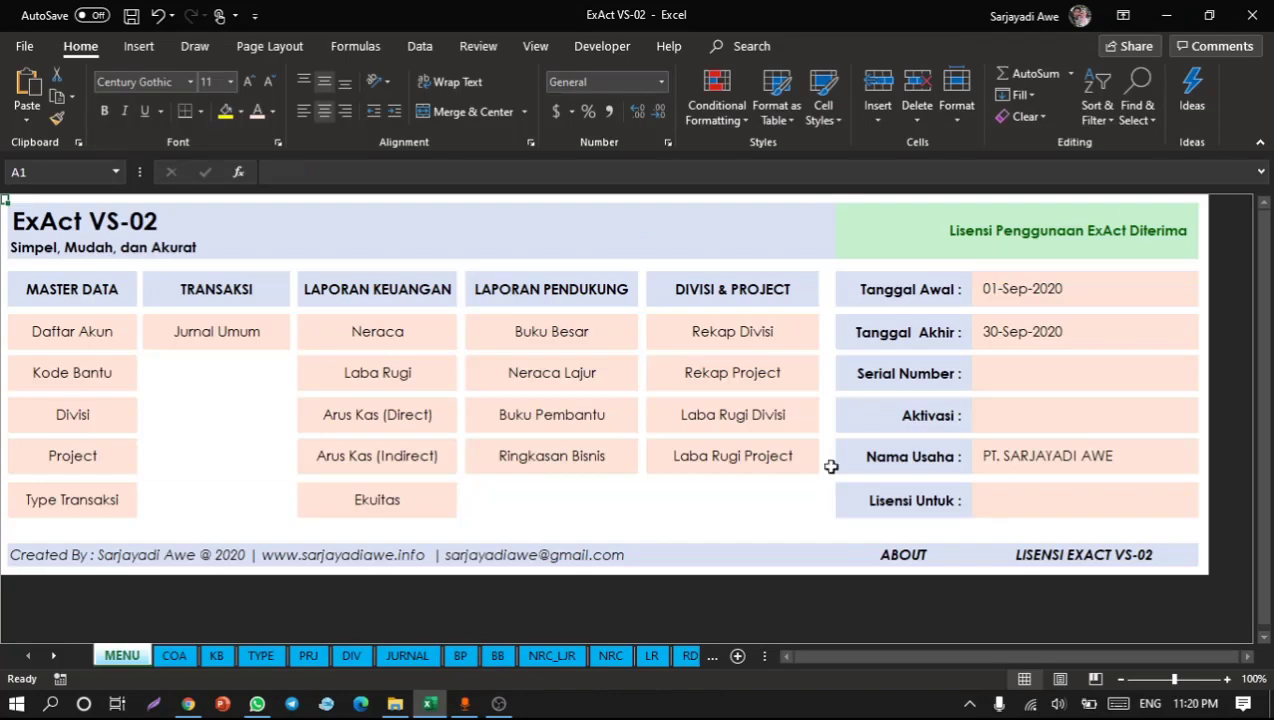
Step: Open the LISENSI EXACT VS-02 page, read through the licence terms, and return to the main menu
{"action": "left_click", "coordinate": [1075, 555]}
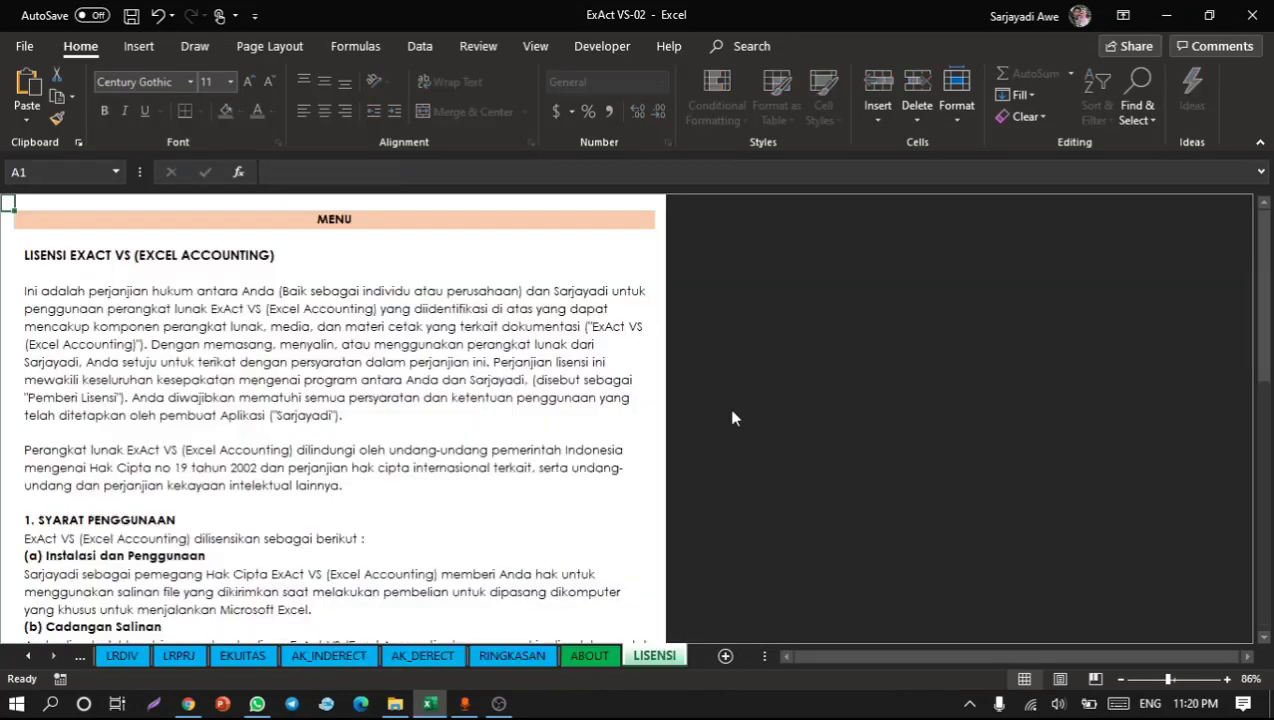
{"action": "scroll", "coordinate": [394, 326], "scroll_direction": "down", "scroll_amount": 8}
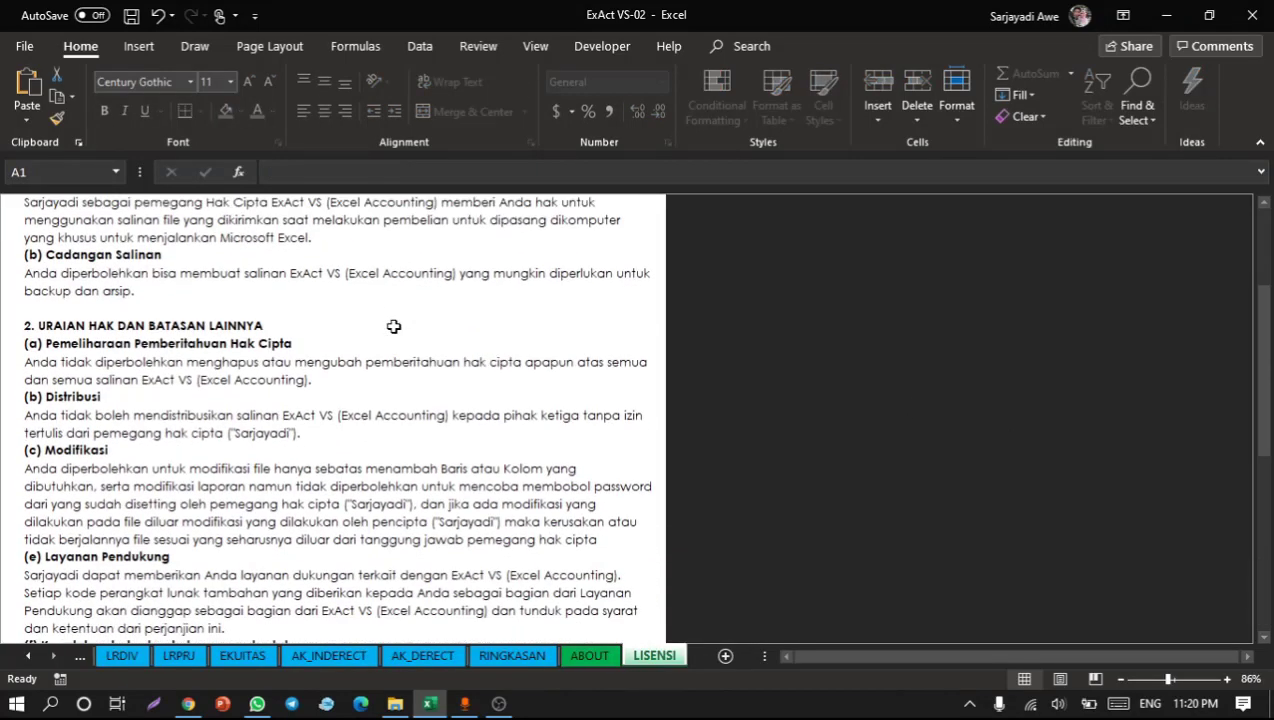
{"action": "scroll", "coordinate": [394, 326], "scroll_direction": "down", "scroll_amount": 4}
{"action": "scroll", "coordinate": [394, 326], "scroll_direction": "up", "scroll_amount": 12}
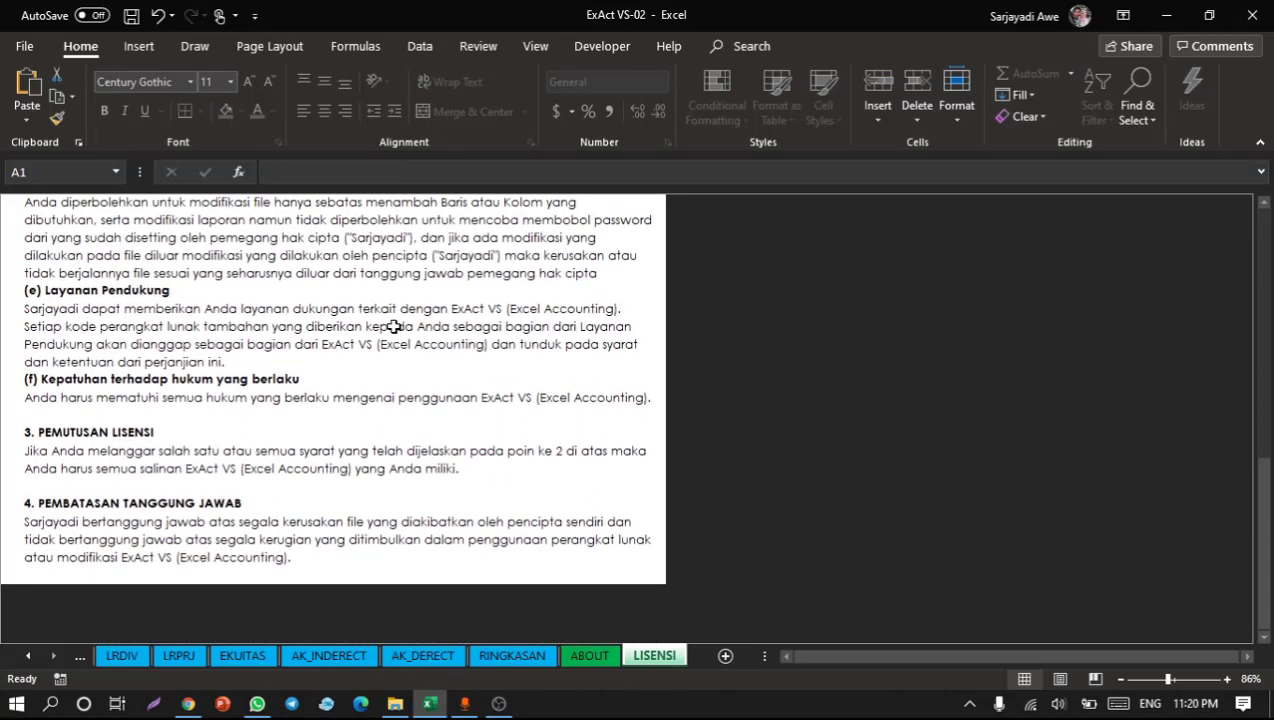
{"action": "scroll", "coordinate": [394, 326], "scroll_direction": "down", "scroll_amount": 1}
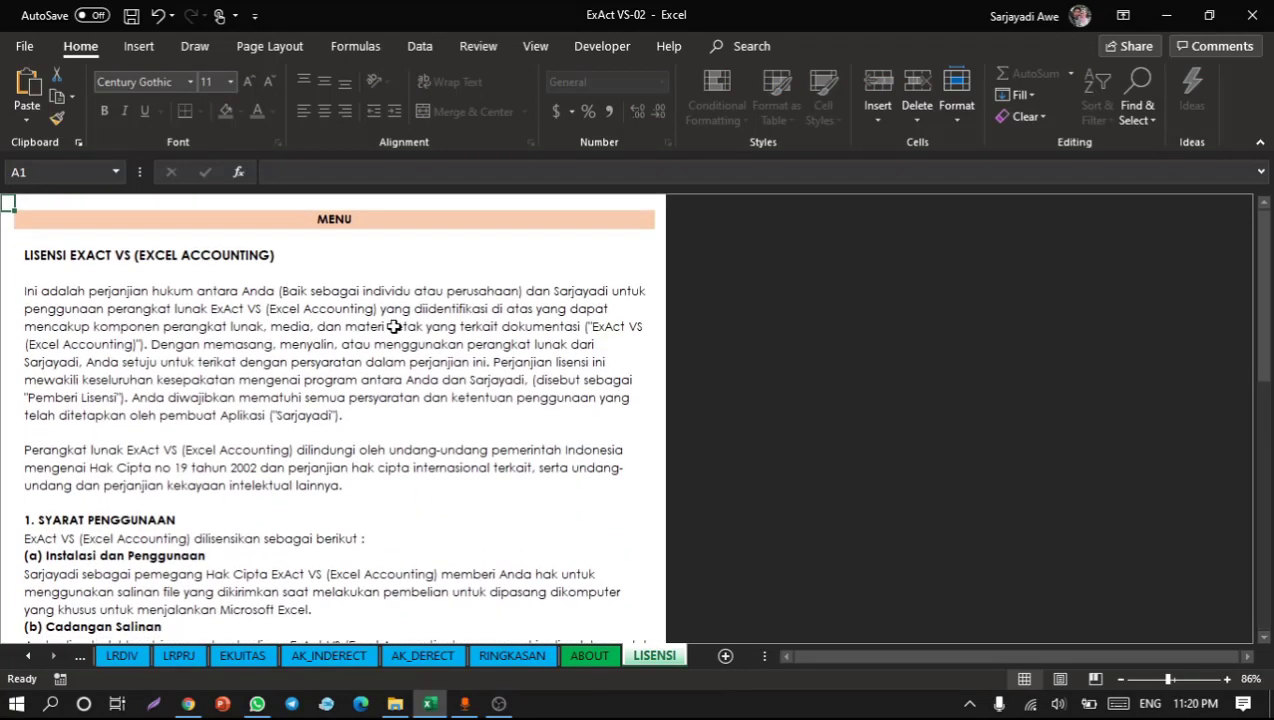
{"action": "left_click", "coordinate": [349, 224]}
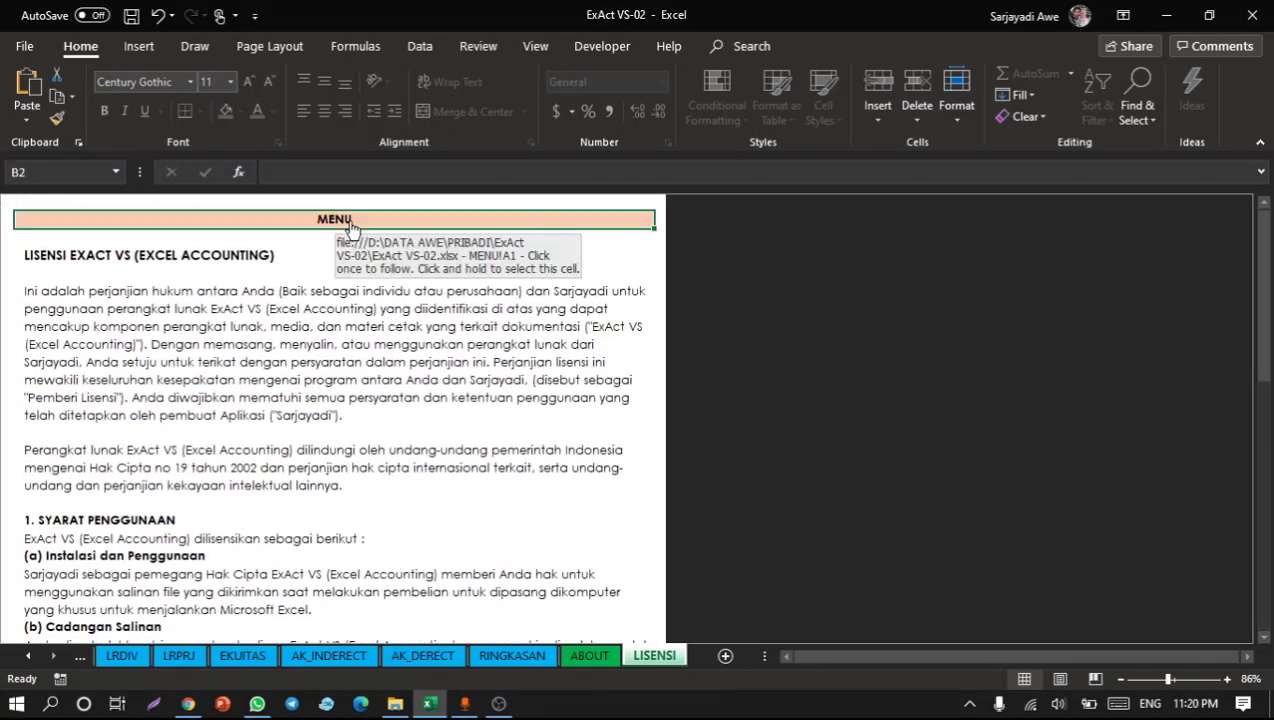
{"action": "left_click", "coordinate": [755, 528]}
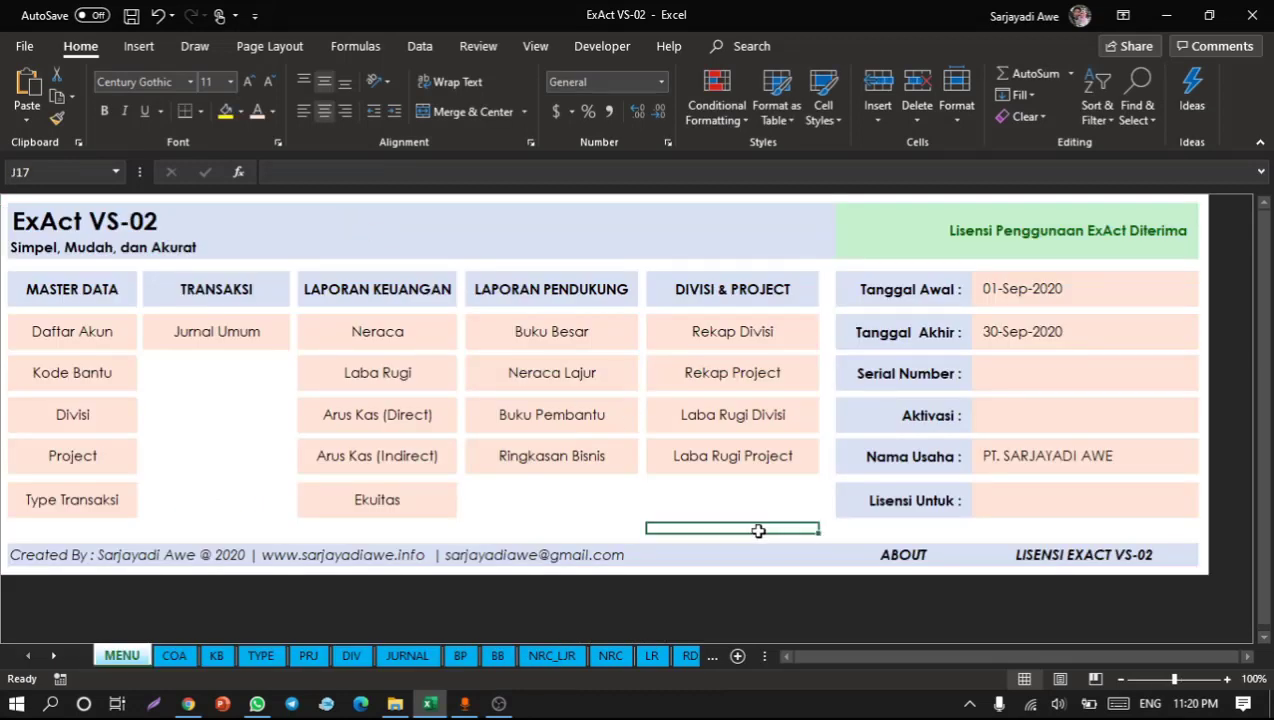
Step: Check the content of the Lisensi Untuk field on the menu sheet and deselect it
{"action": "left_click", "coordinate": [978, 502]}
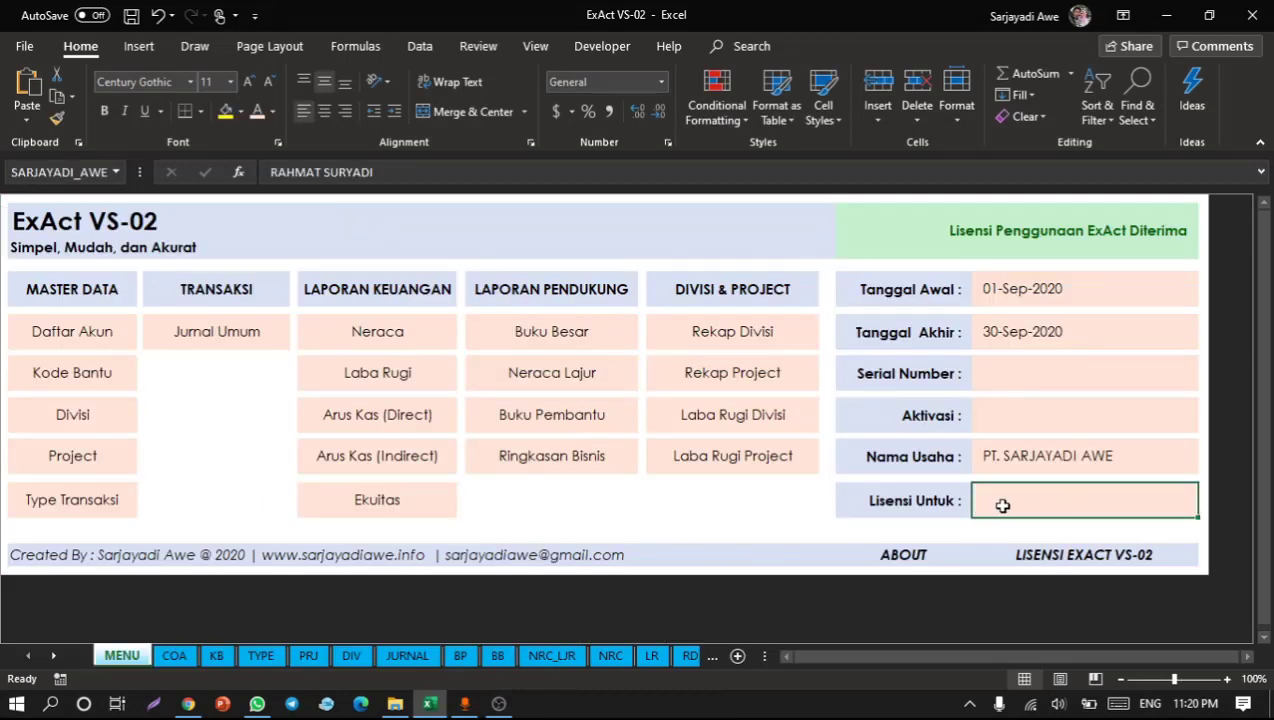
{"action": "left_click", "coordinate": [778, 519]}
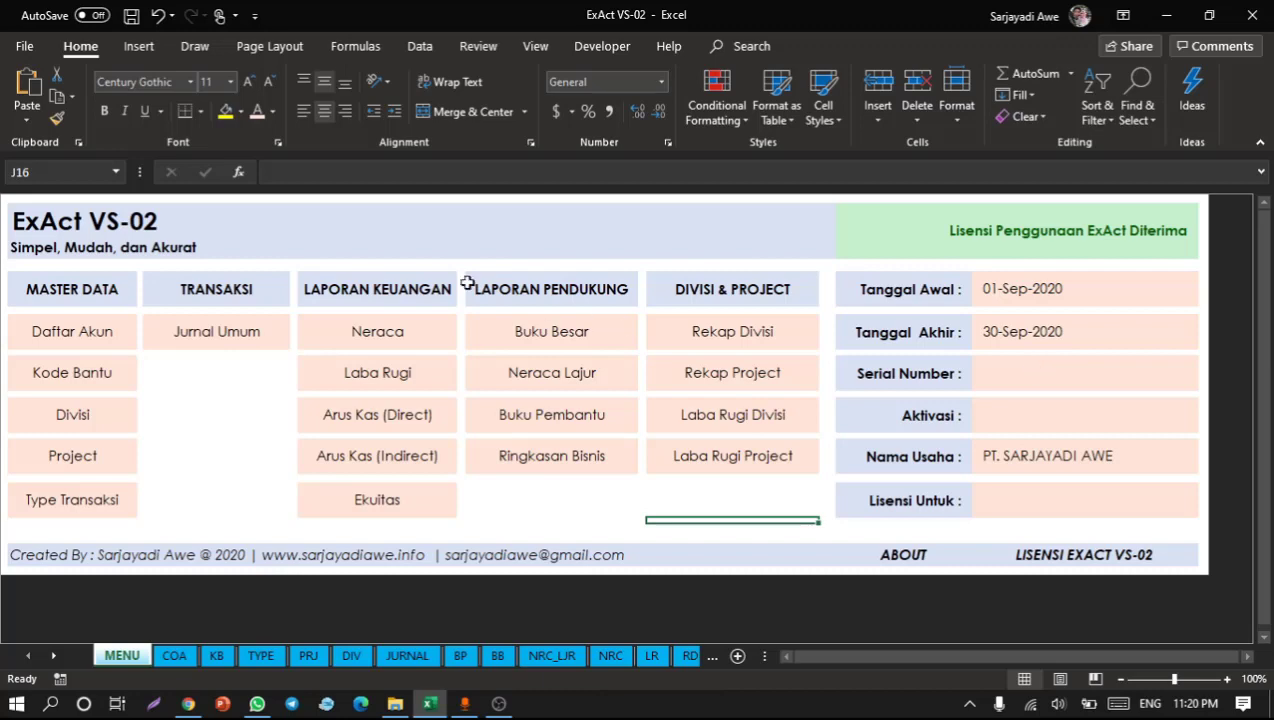
{"action": "left_click", "coordinate": [190, 410]}
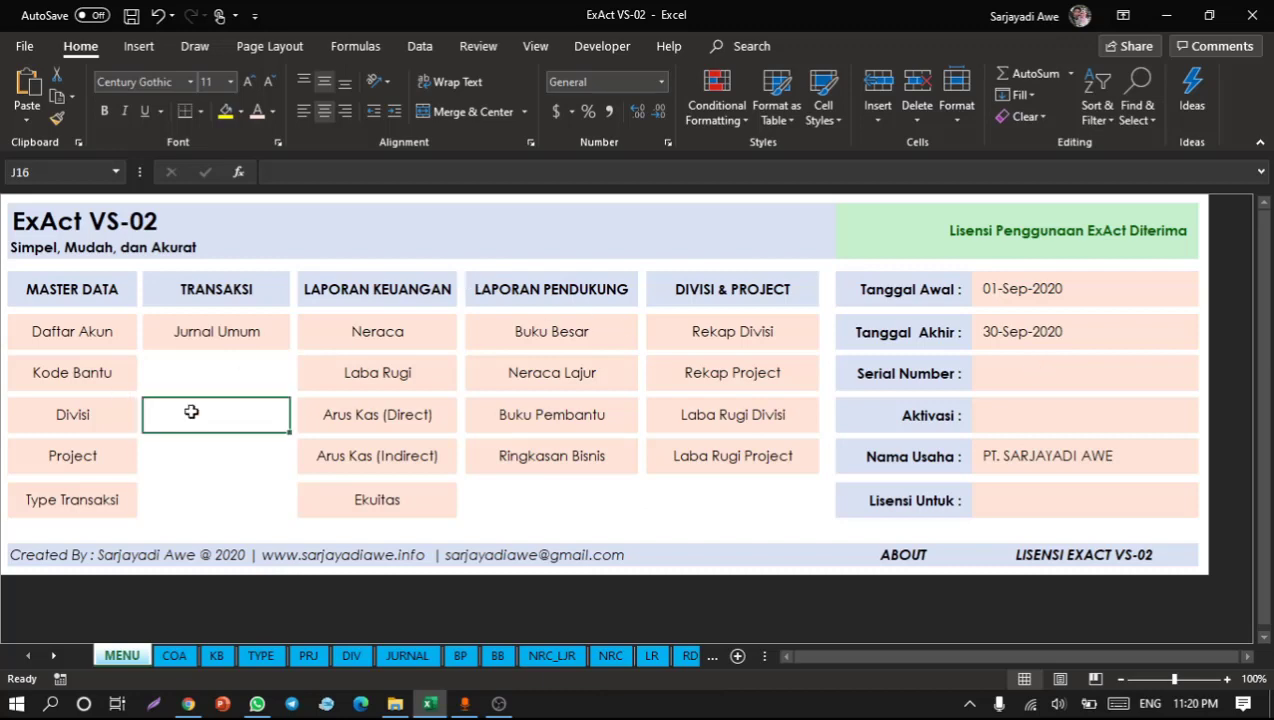
Step: Open Daftar Akun and examine the account list from cash and bank down to the fixed assets
{"action": "left_click", "coordinate": [91, 335]}
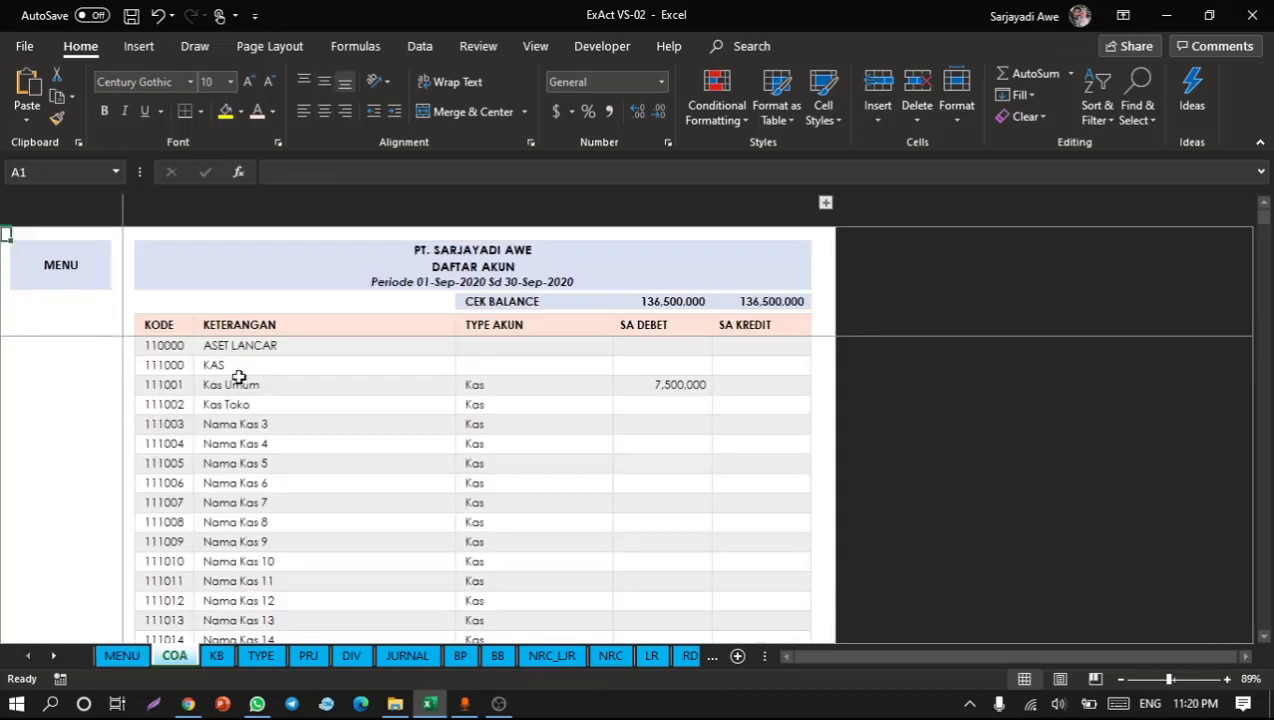
{"action": "left_click", "coordinate": [293, 368]}
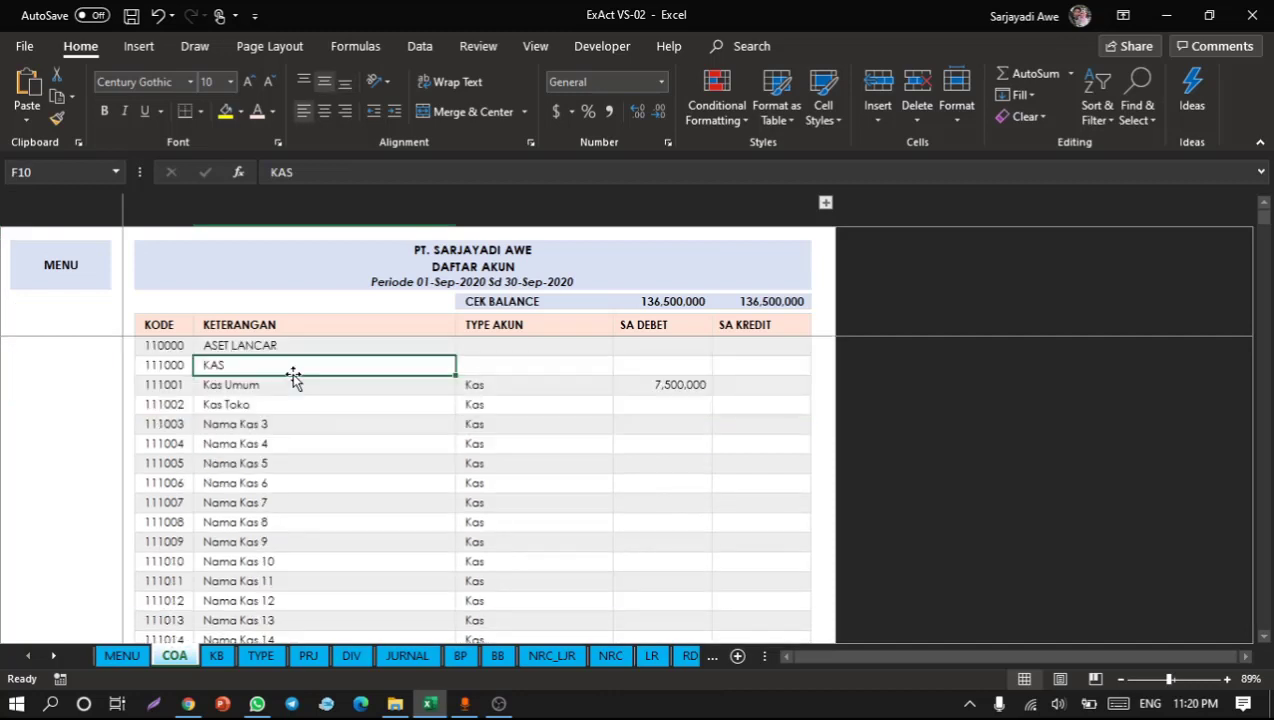
{"action": "scroll", "coordinate": [293, 375], "scroll_direction": "down", "scroll_amount": 15}
{"action": "scroll", "coordinate": [293, 373], "scroll_direction": "down", "scroll_amount": 20}
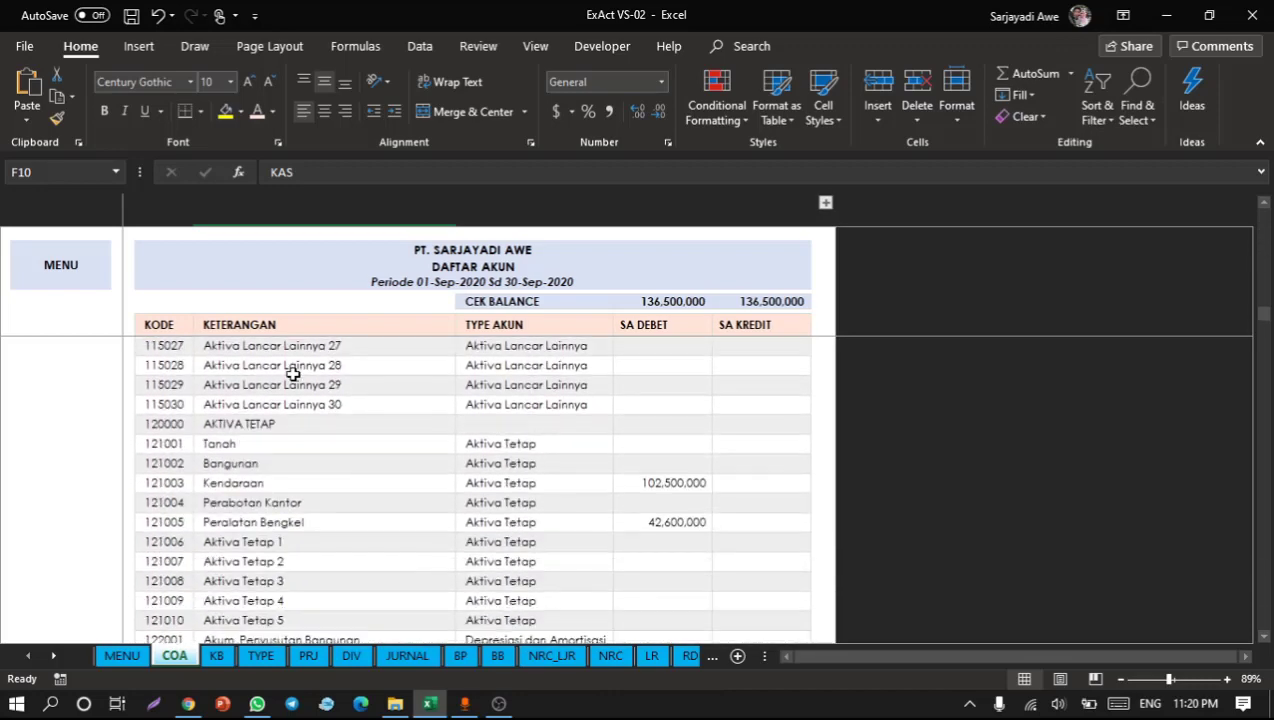
{"action": "scroll", "coordinate": [293, 373], "scroll_direction": "up", "scroll_amount": 20}
{"action": "scroll", "coordinate": [293, 374], "scroll_direction": "up", "scroll_amount": 2}
{"action": "left_click", "coordinate": [272, 402]}
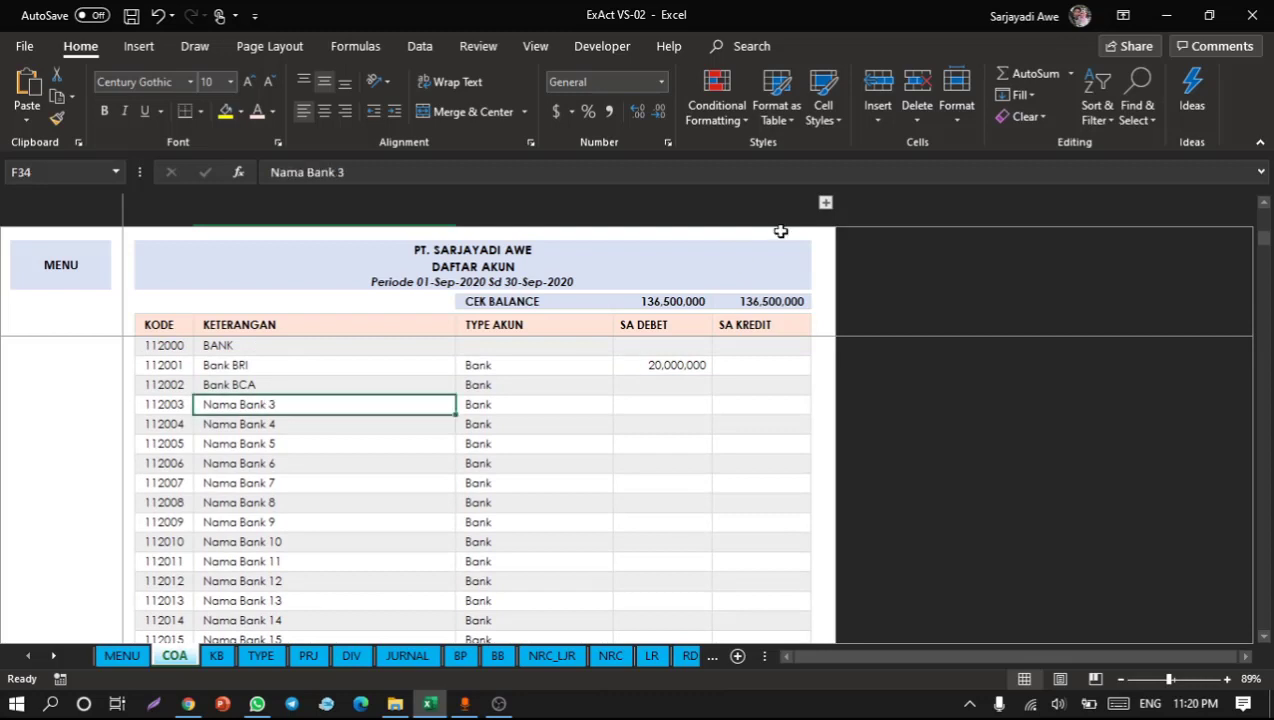
Step: Expand the account list's grouped helper columns to inspect them, collapse the group again, and return to the main menu
{"action": "left_click", "coordinate": [825, 203]}
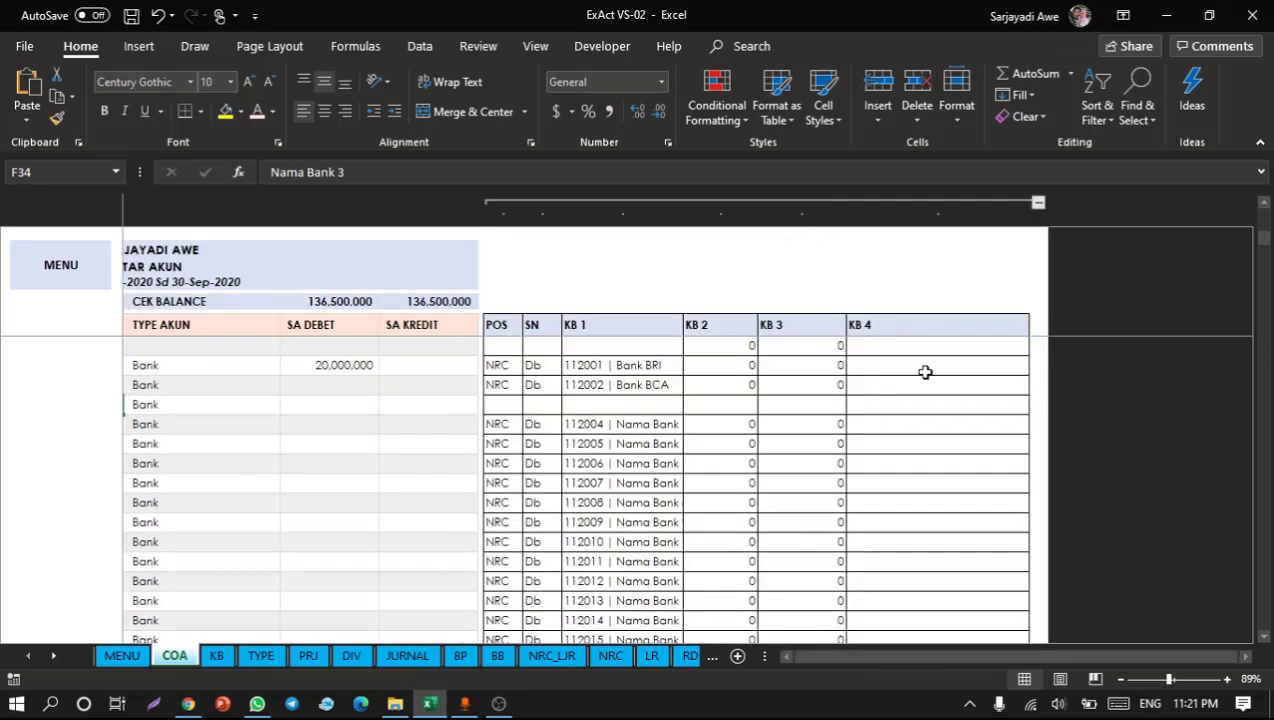
{"action": "left_click", "coordinate": [1038, 203]}
{"action": "scroll", "coordinate": [318, 421], "scroll_direction": "left", "scroll_amount": 3}
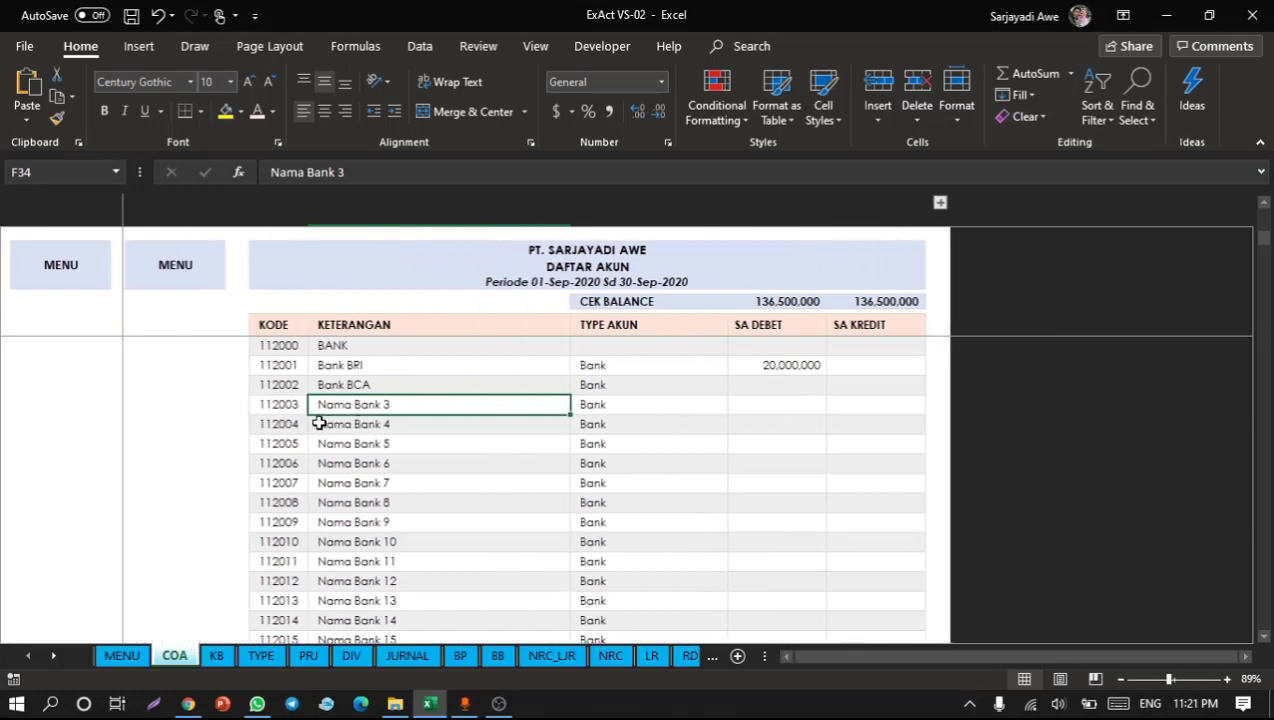
{"action": "scroll", "coordinate": [318, 423], "scroll_direction": "right", "scroll_amount": 1}
{"action": "left_click", "coordinate": [60, 270]}
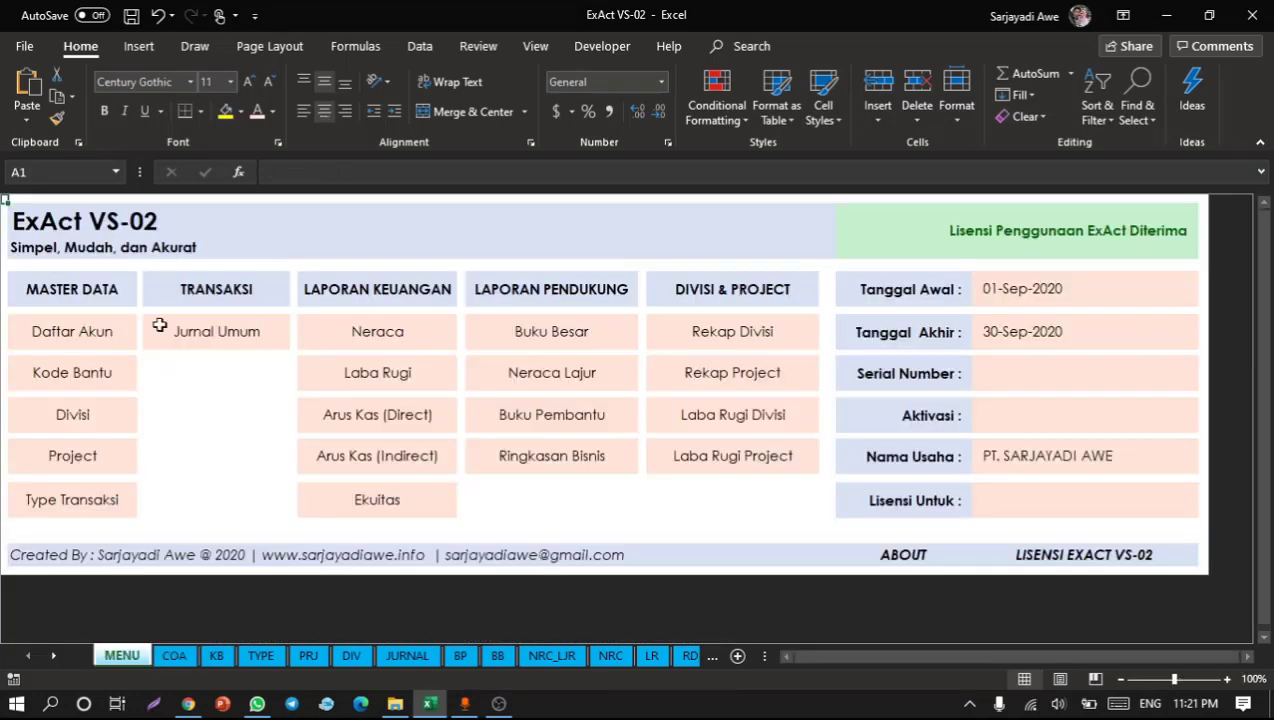
Step: Open Kode Bantu and examine the Piutang and Hutang tables with their codes, descriptions and types
{"action": "left_click", "coordinate": [102, 374]}
{"action": "left_click", "coordinate": [278, 372]}
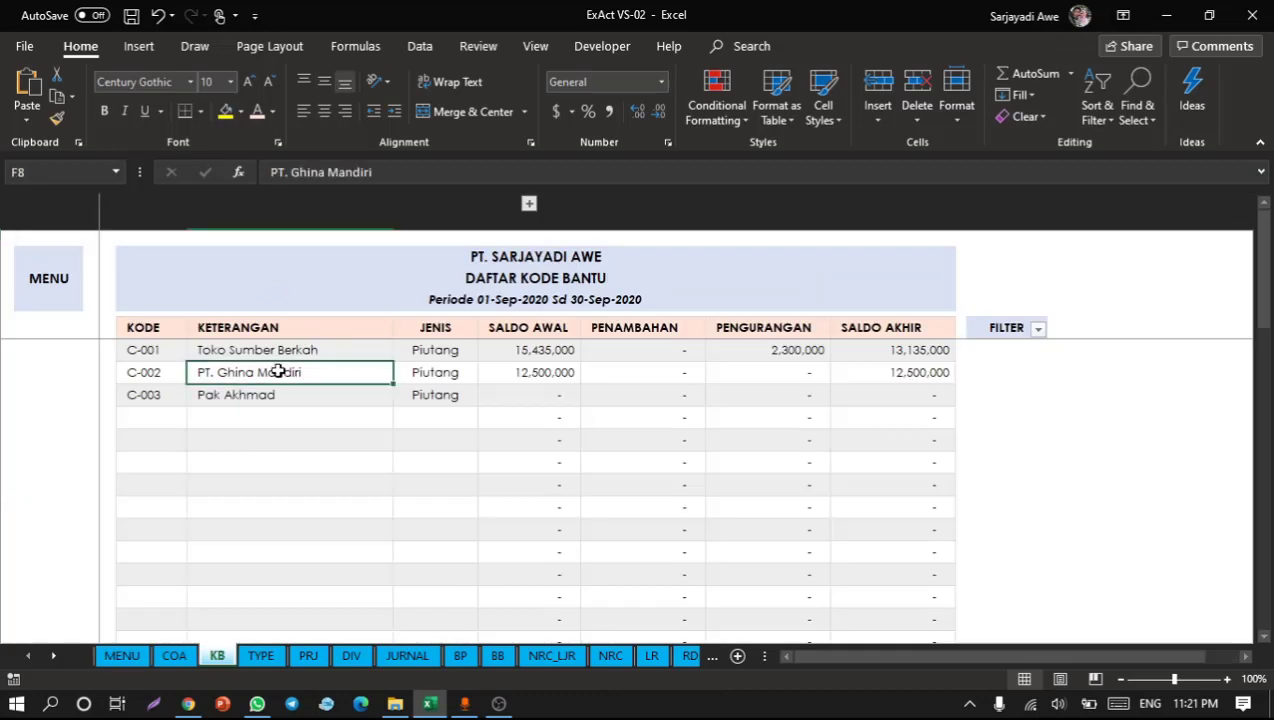
{"action": "scroll", "coordinate": [278, 370], "scroll_direction": "up", "scroll_amount": 2}
{"action": "scroll", "coordinate": [278, 370], "scroll_direction": "down", "scroll_amount": 8}
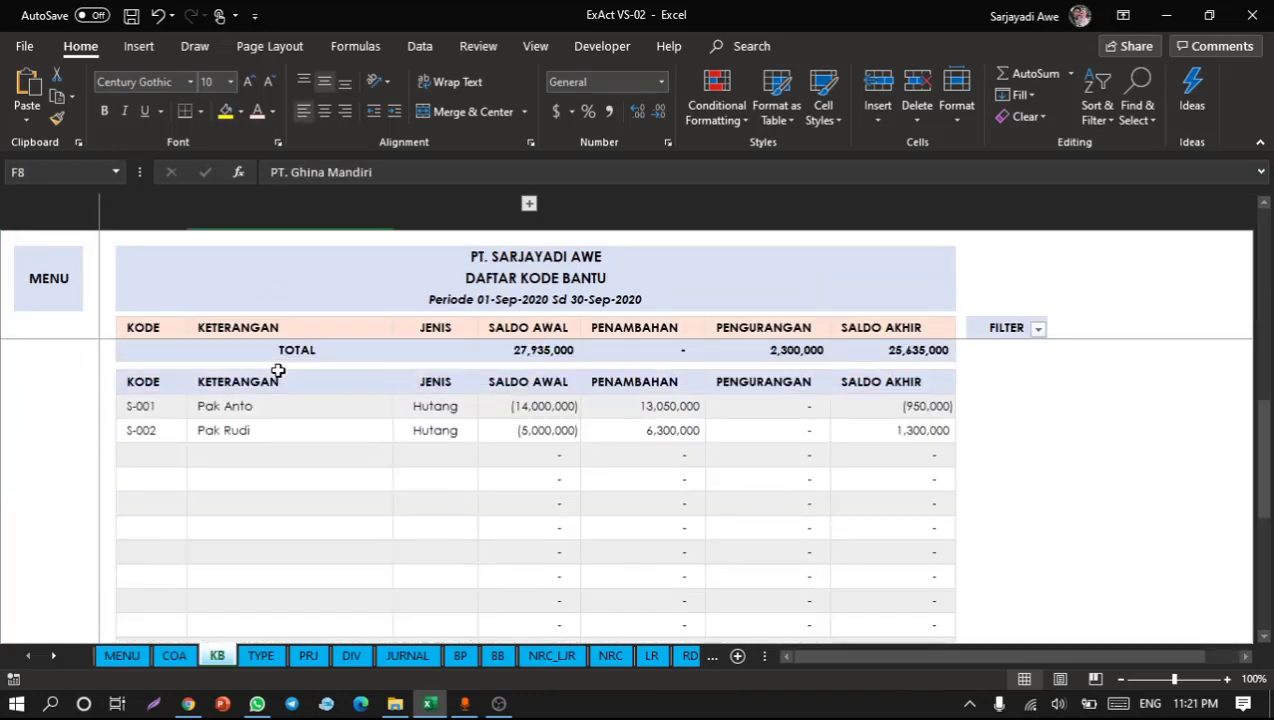
{"action": "scroll", "coordinate": [278, 370], "scroll_direction": "up", "scroll_amount": 8}
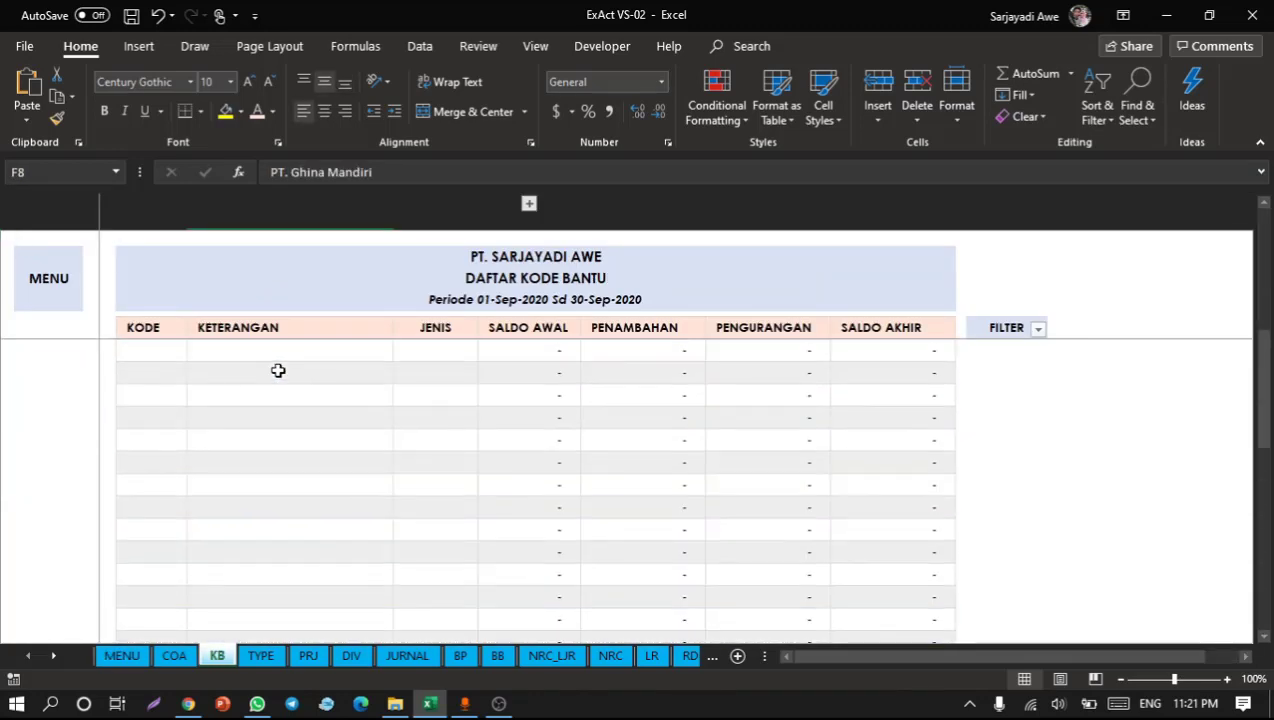
{"action": "left_click", "coordinate": [180, 439]}
{"action": "scroll", "coordinate": [270, 443], "scroll_direction": "down", "scroll_amount": 8}
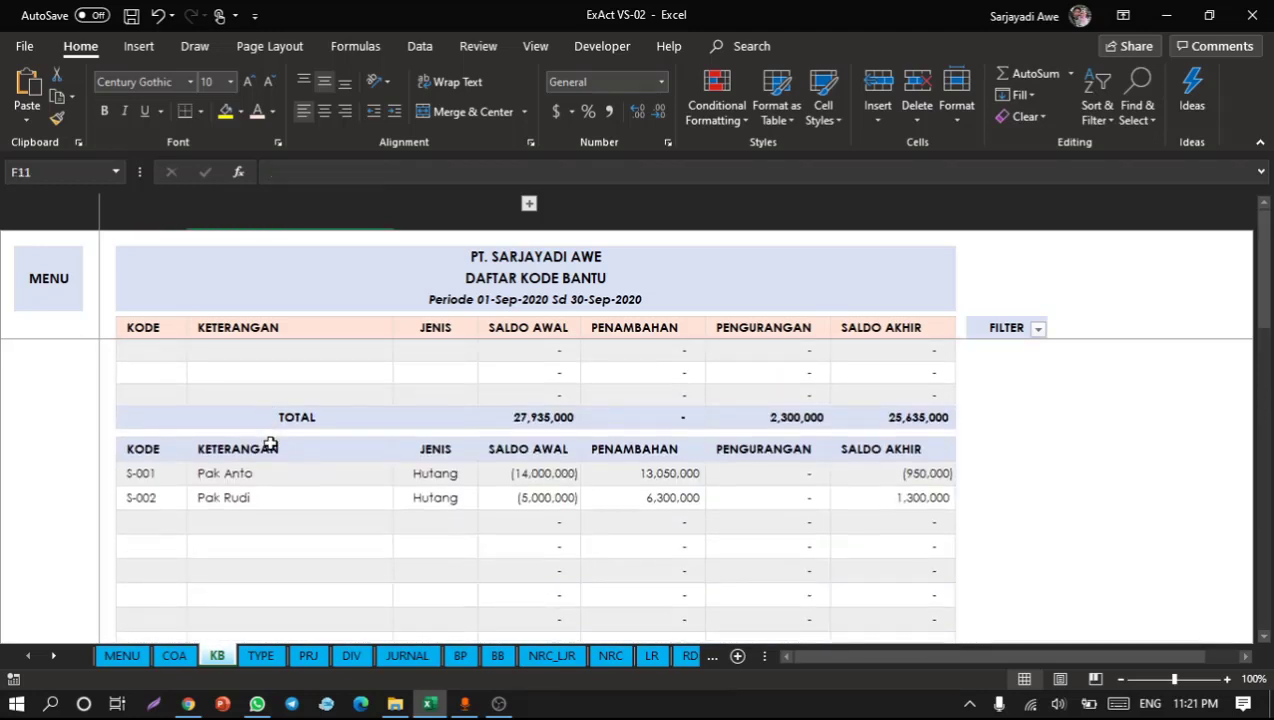
{"action": "left_click", "coordinate": [162, 495]}
{"action": "left_click", "coordinate": [229, 497]}
{"action": "left_click", "coordinate": [420, 497]}
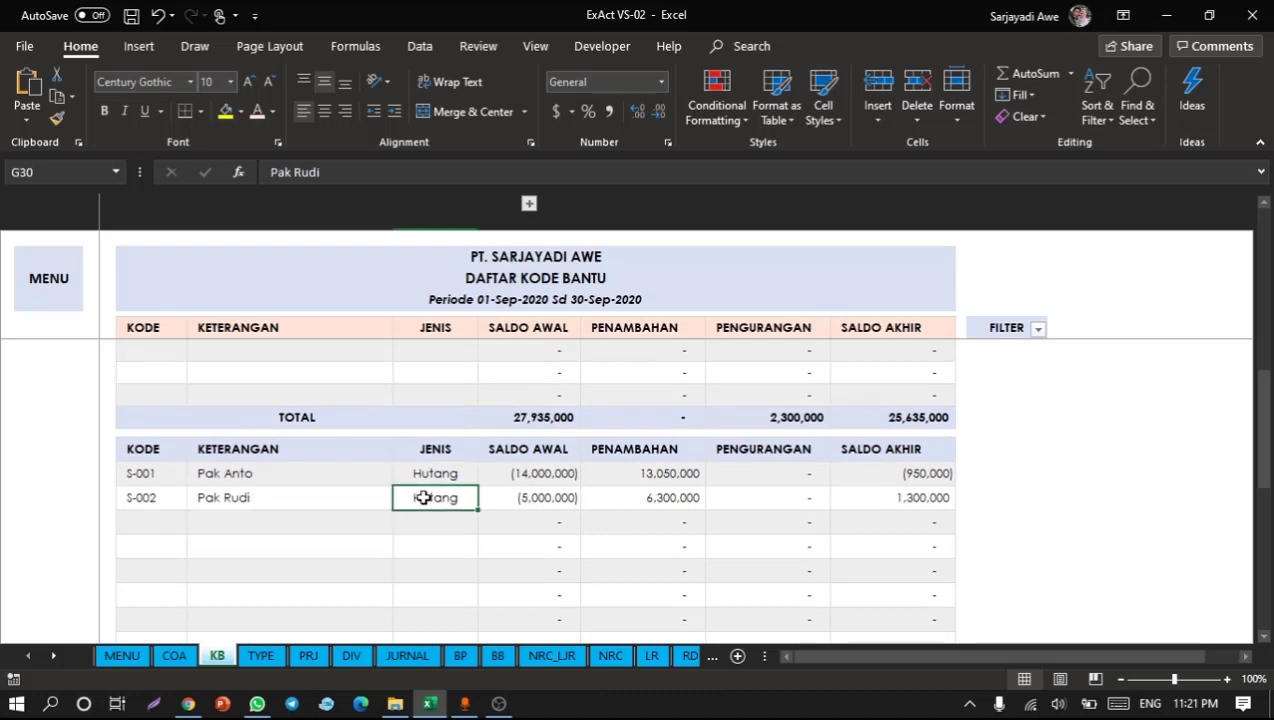
{"action": "scroll", "coordinate": [706, 429], "scroll_direction": "up", "scroll_amount": 10}
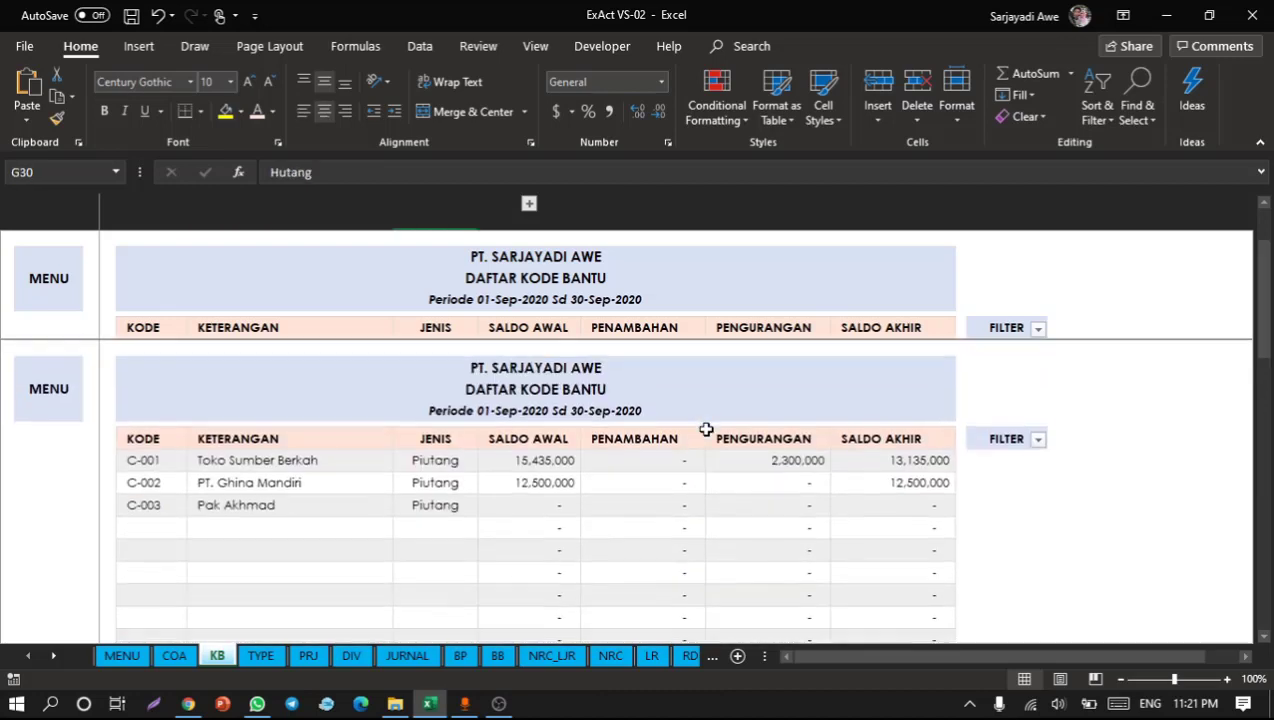
Step: Inspect the Saldo Awal and Penambahan columns of the Piutang table in the Kode Bantu list
{"action": "left_click_drag", "start_coordinate": [548, 357], "coordinate": [563, 489]}
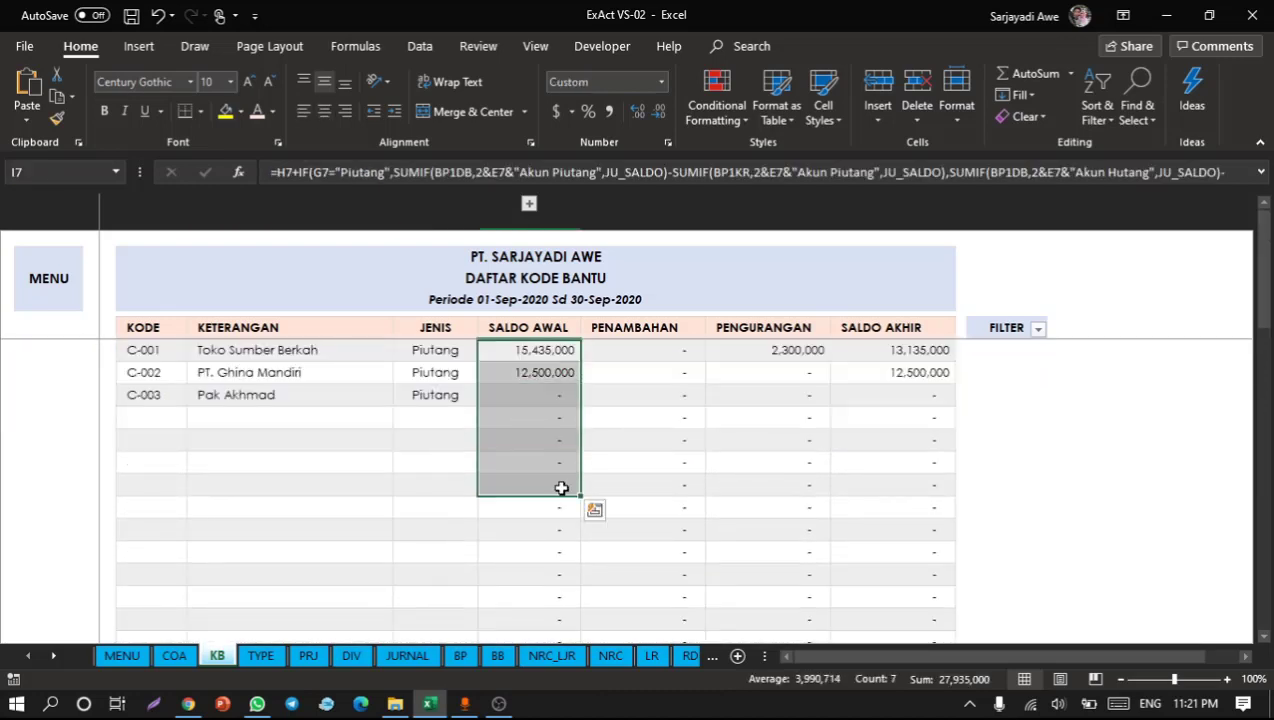
{"action": "left_click", "coordinate": [674, 390]}
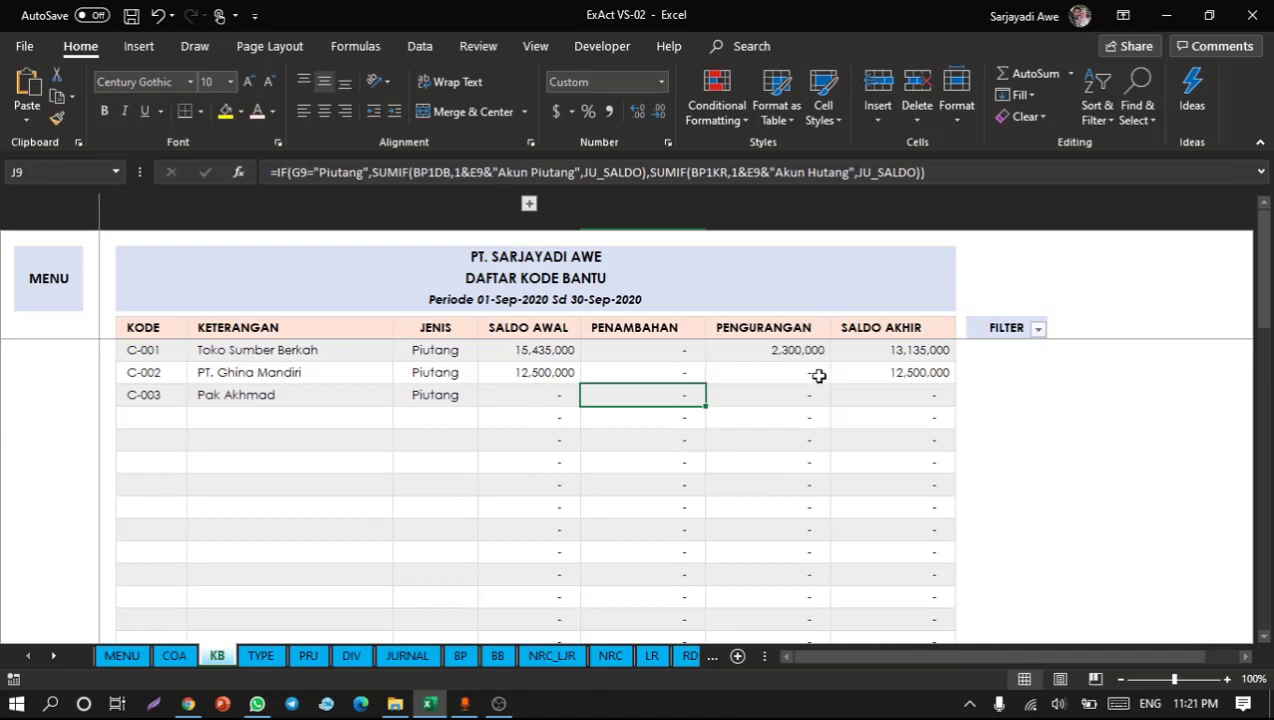
{"action": "left_click", "coordinate": [311, 348]}
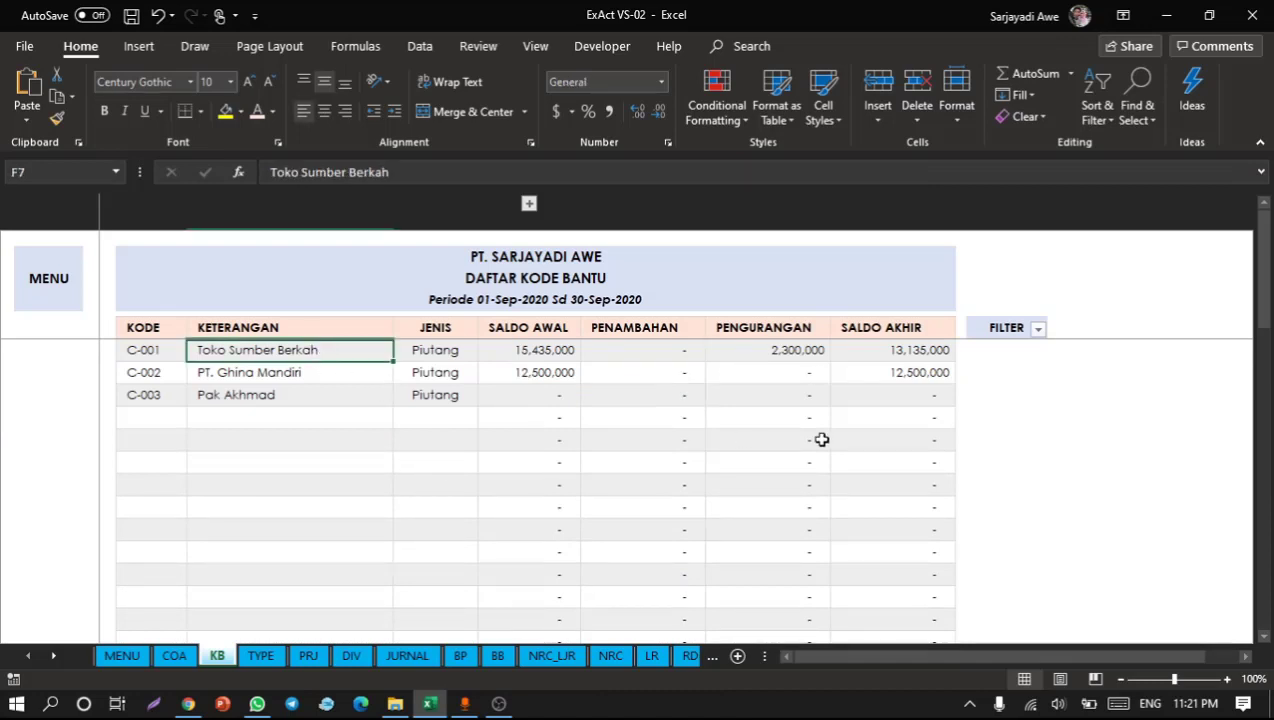
Step: Filter the Kode Bantu list by its FILTER column to exclude the 0 rows, and reapply the filter
{"action": "left_click", "coordinate": [1038, 329]}
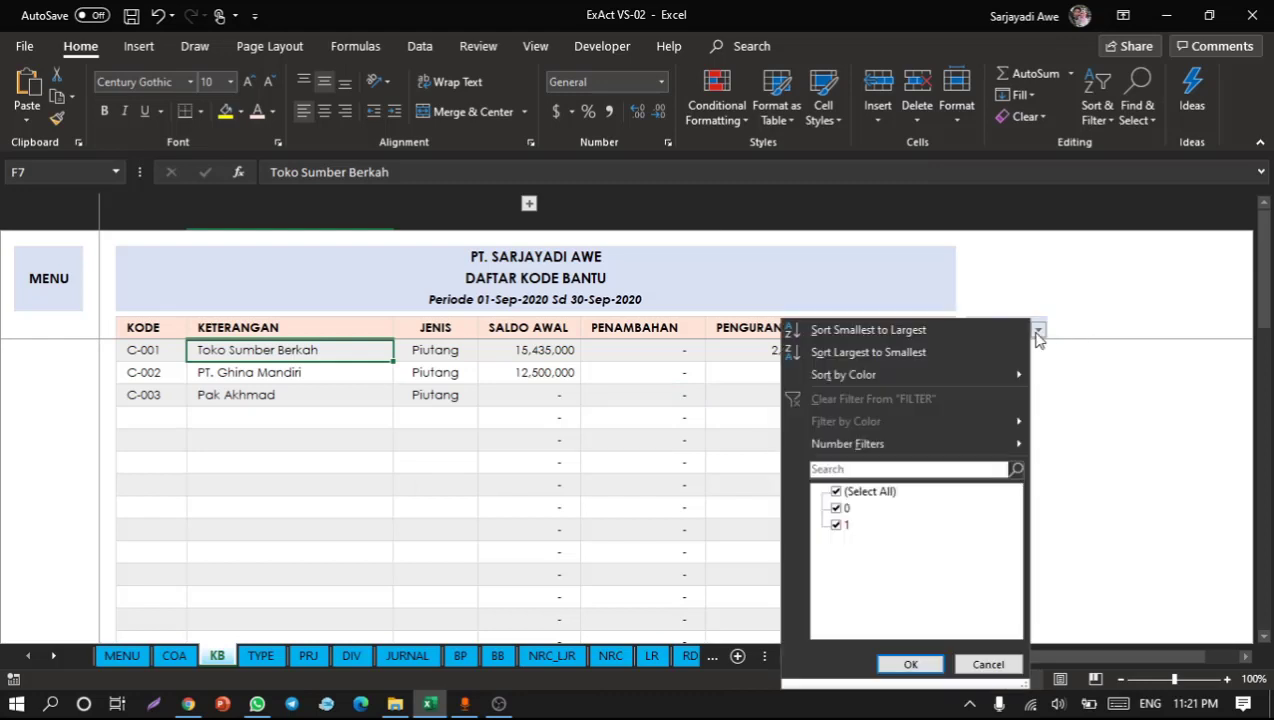
{"action": "left_click", "coordinate": [845, 509]}
{"action": "left_click", "coordinate": [927, 668]}
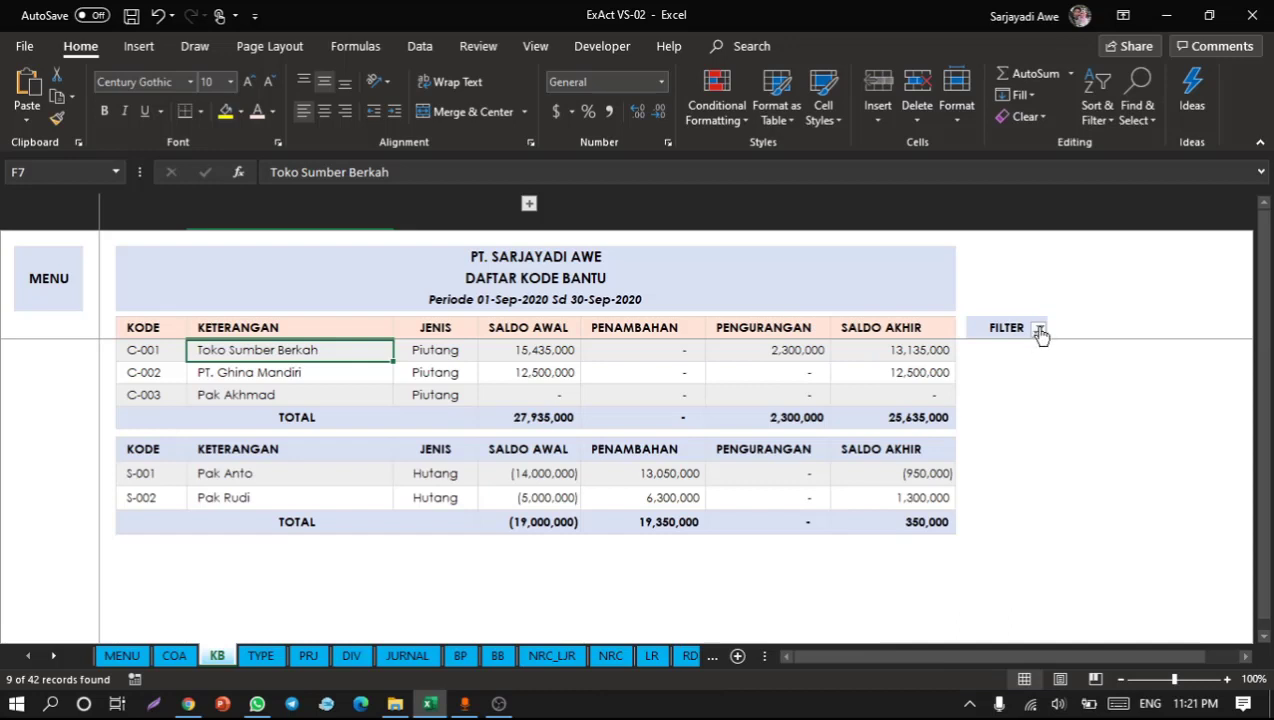
{"action": "left_click", "coordinate": [1038, 329]}
{"action": "left_click", "coordinate": [896, 662]}
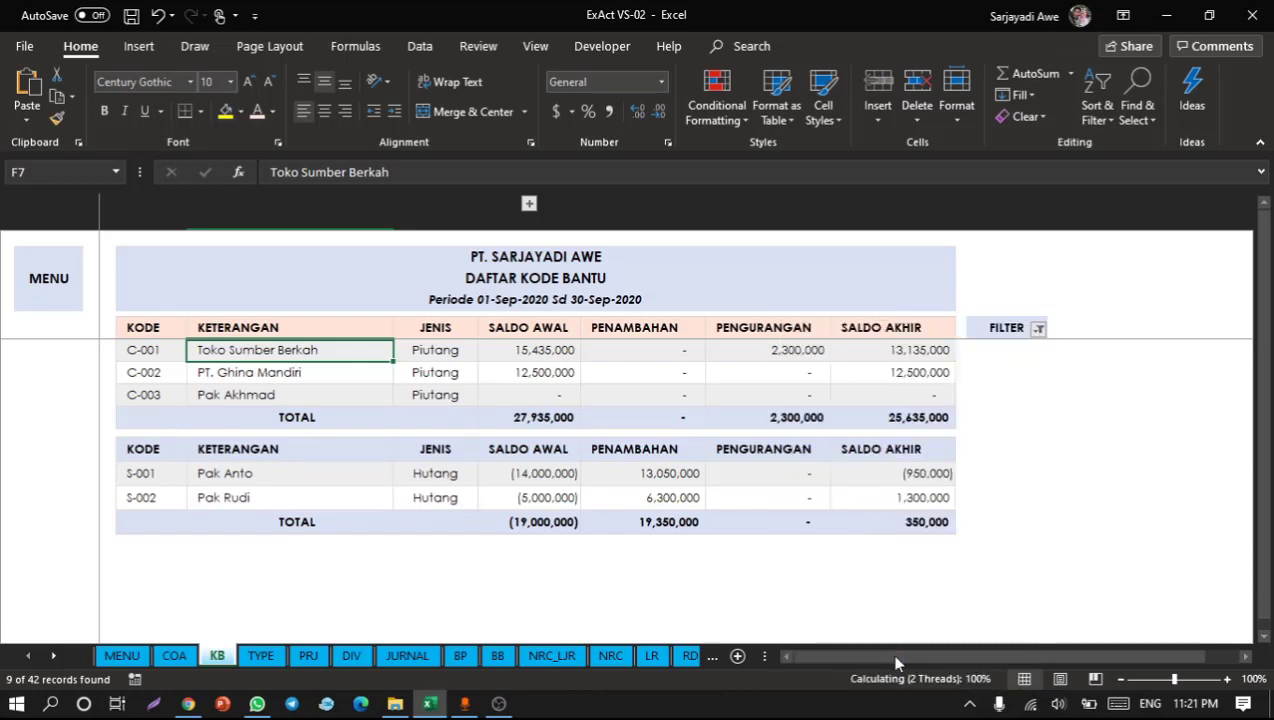
Step: Inspect the Penambahan total of the Hutang table in the filtered Kode Bantu list and return to the main menu
{"action": "left_click", "coordinate": [632, 518]}
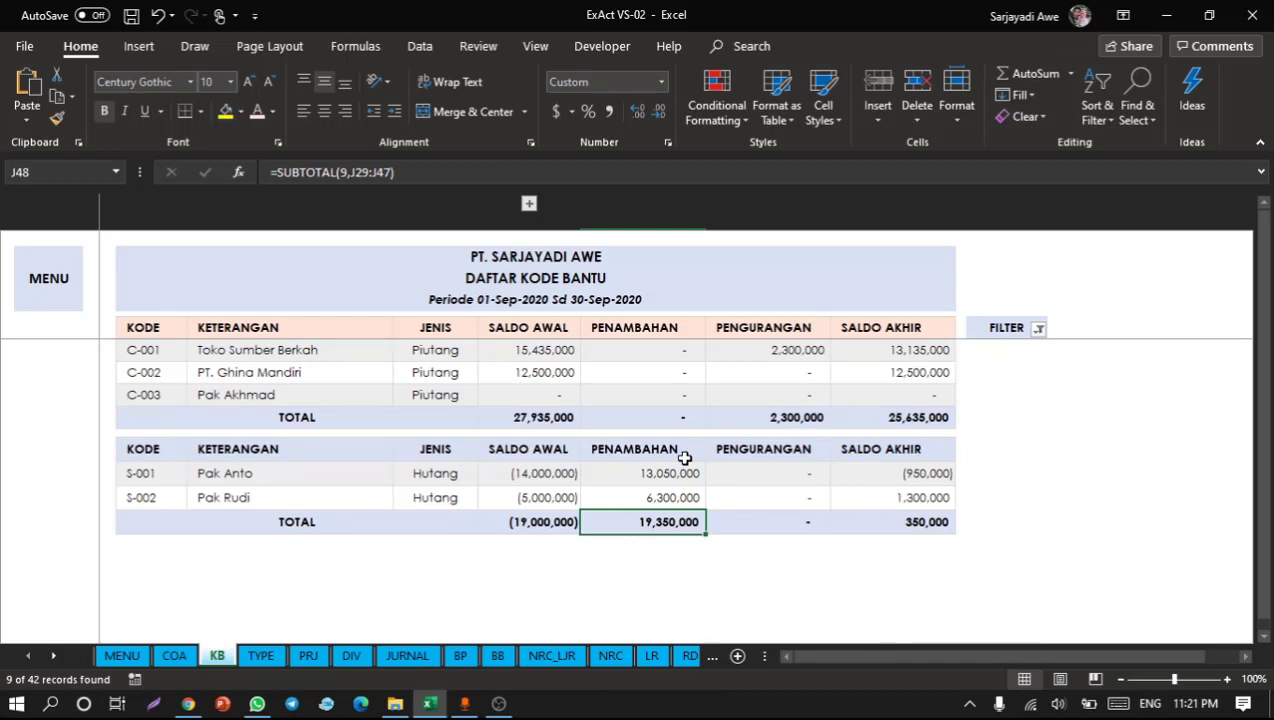
{"action": "left_click", "coordinate": [515, 431]}
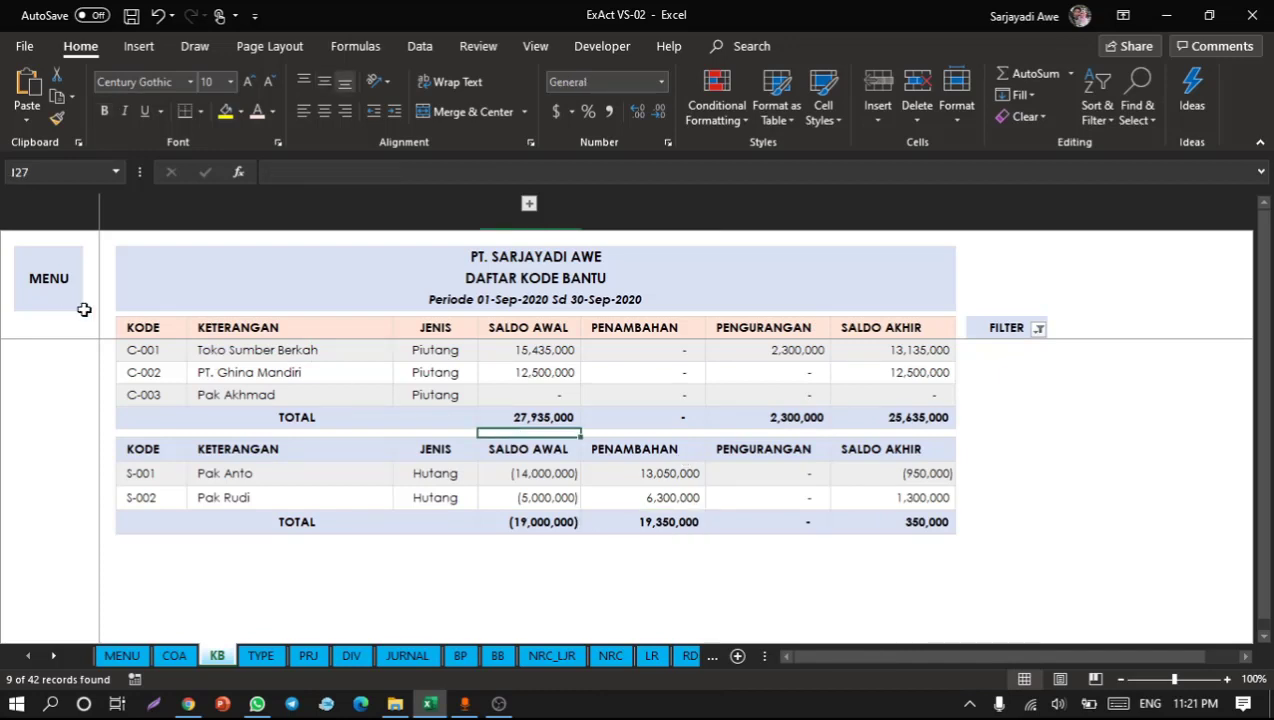
{"action": "left_click", "coordinate": [46, 280]}
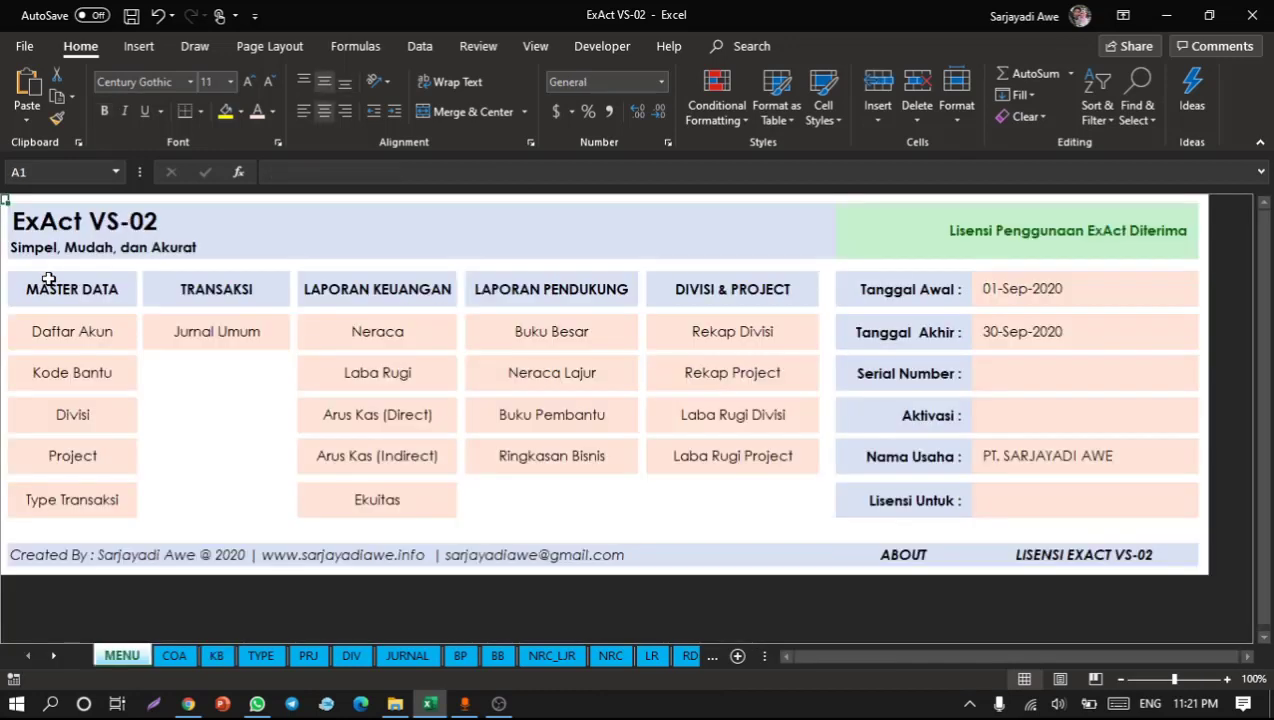
Step: Open the Divisi list and examine its KODE and NAMA DIVISI columns
{"action": "left_click", "coordinate": [88, 414]}
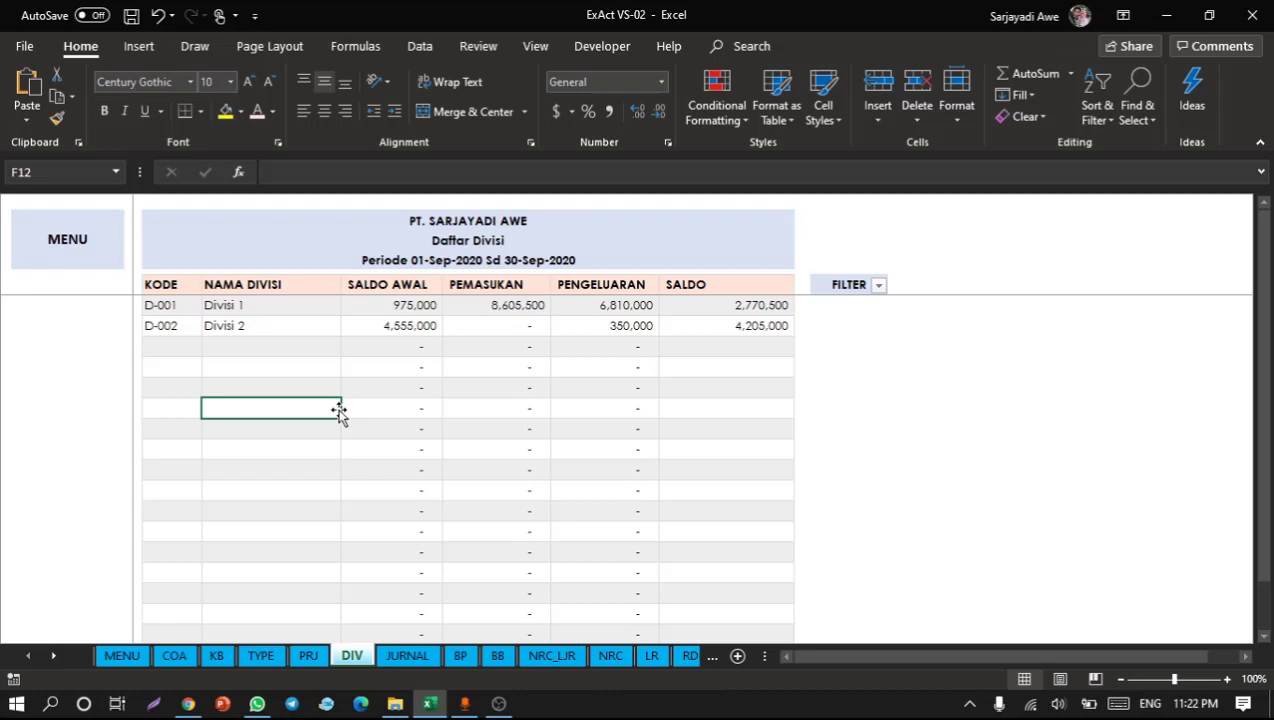
{"action": "left_click", "coordinate": [539, 405]}
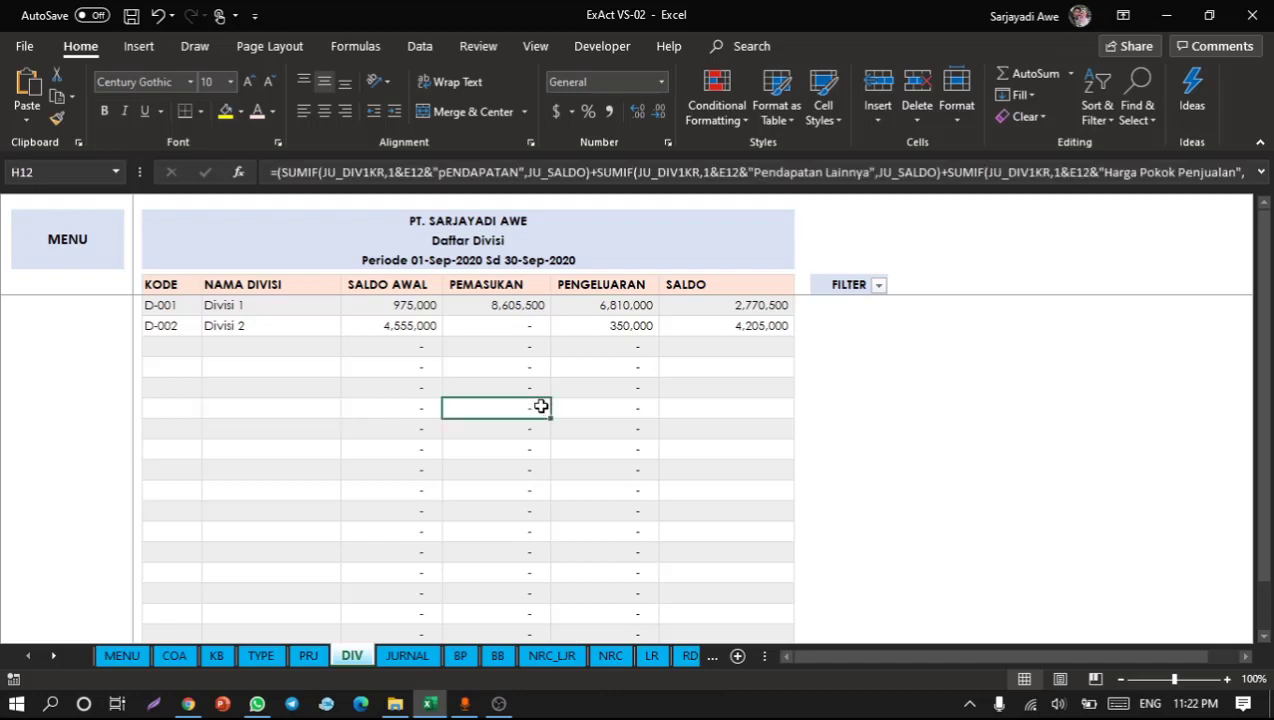
{"action": "left_click", "coordinate": [577, 354]}
{"action": "left_click", "coordinate": [186, 359]}
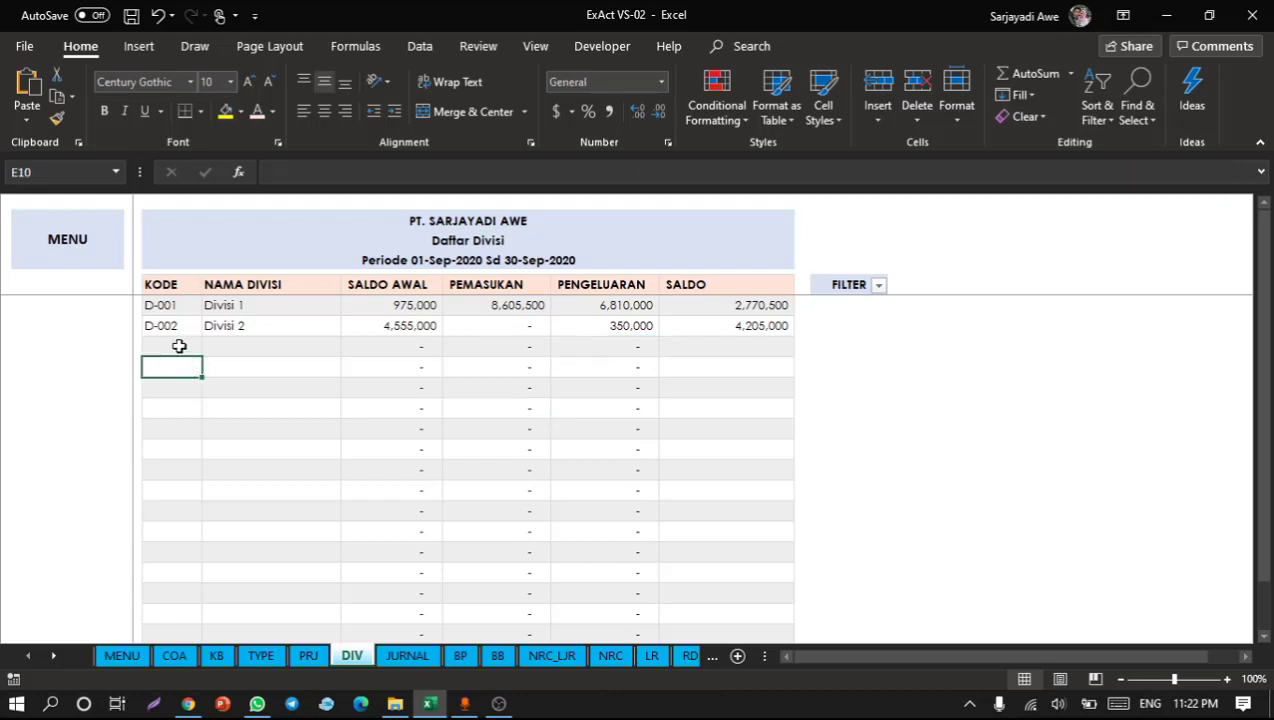
{"action": "left_click_drag", "start_coordinate": [166, 308], "coordinate": [171, 470]}
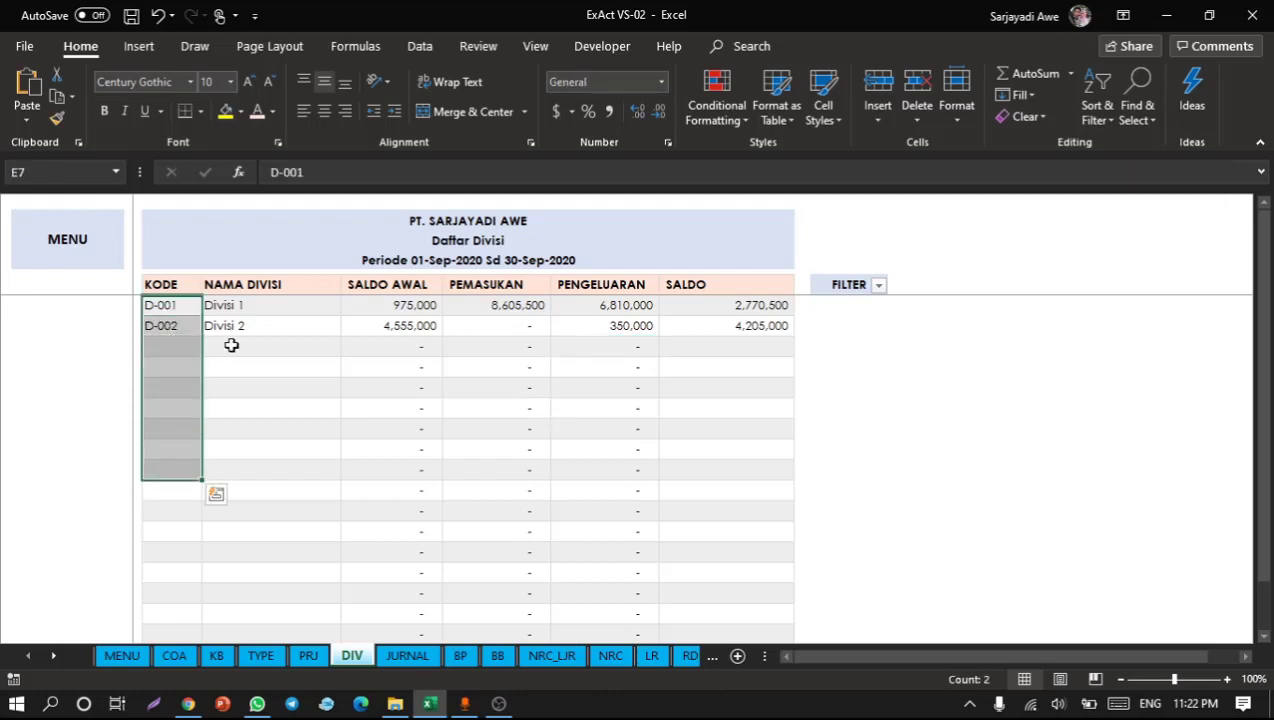
{"action": "left_click_drag", "start_coordinate": [259, 305], "coordinate": [259, 447]}
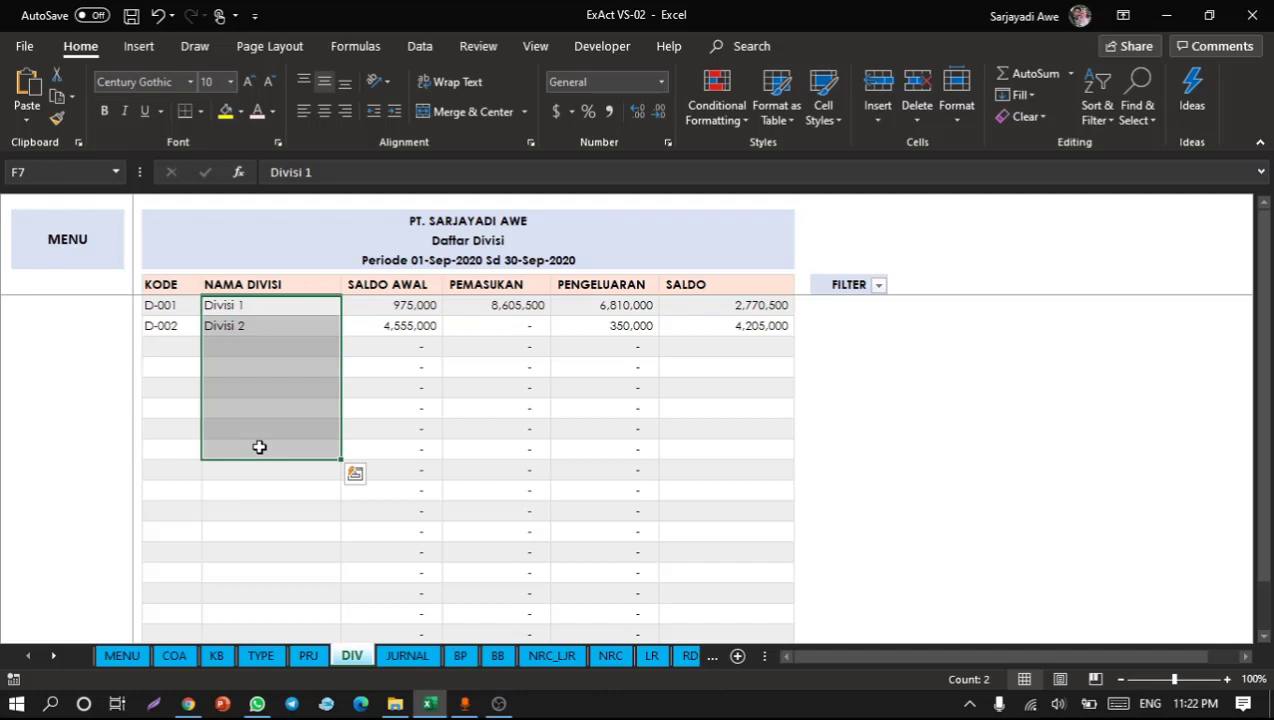
Step: Inspect the Saldo Awal, Pemasukan, Pengeluaran and Saldo columns of the Daftar Divisi, and return to the main menu
{"action": "left_click", "coordinate": [620, 387]}
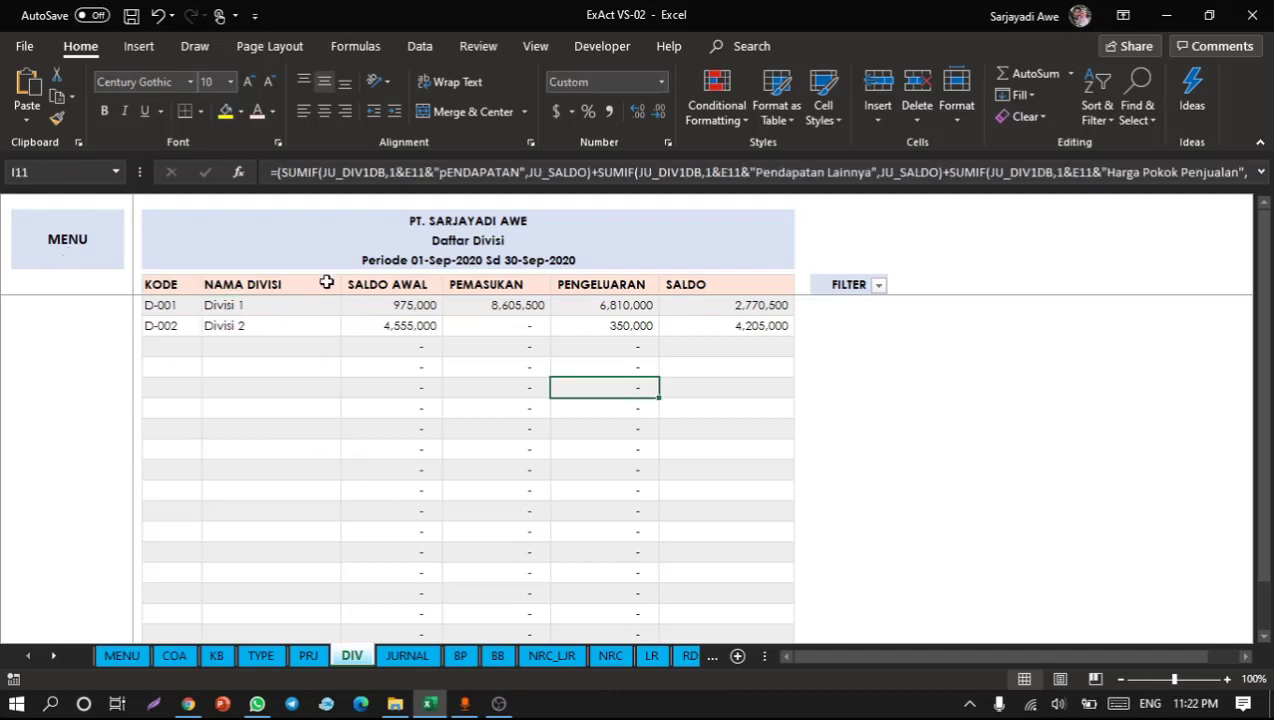
{"action": "left_click_drag", "start_coordinate": [373, 287], "coordinate": [392, 478]}
{"action": "left_click_drag", "start_coordinate": [498, 284], "coordinate": [499, 447]}
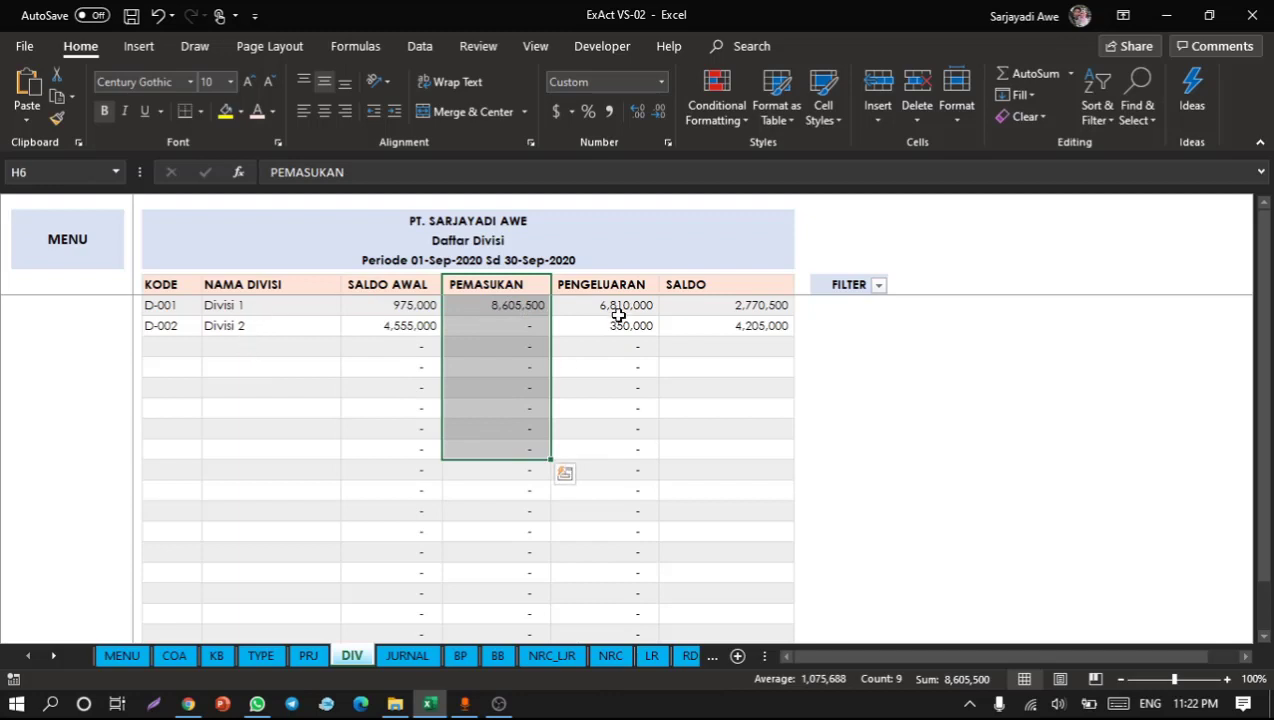
{"action": "left_click", "coordinate": [618, 312]}
{"action": "left_click", "coordinate": [678, 350]}
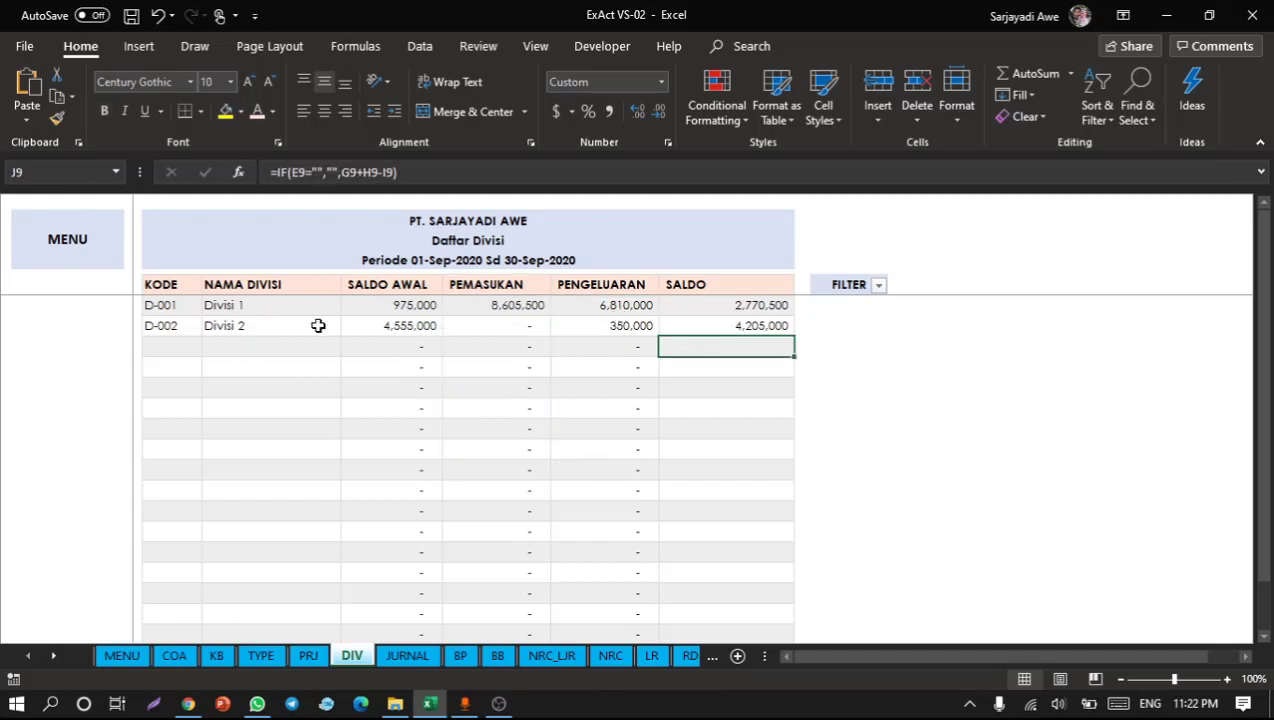
{"action": "left_click", "coordinate": [135, 326]}
{"action": "left_click", "coordinate": [168, 328]}
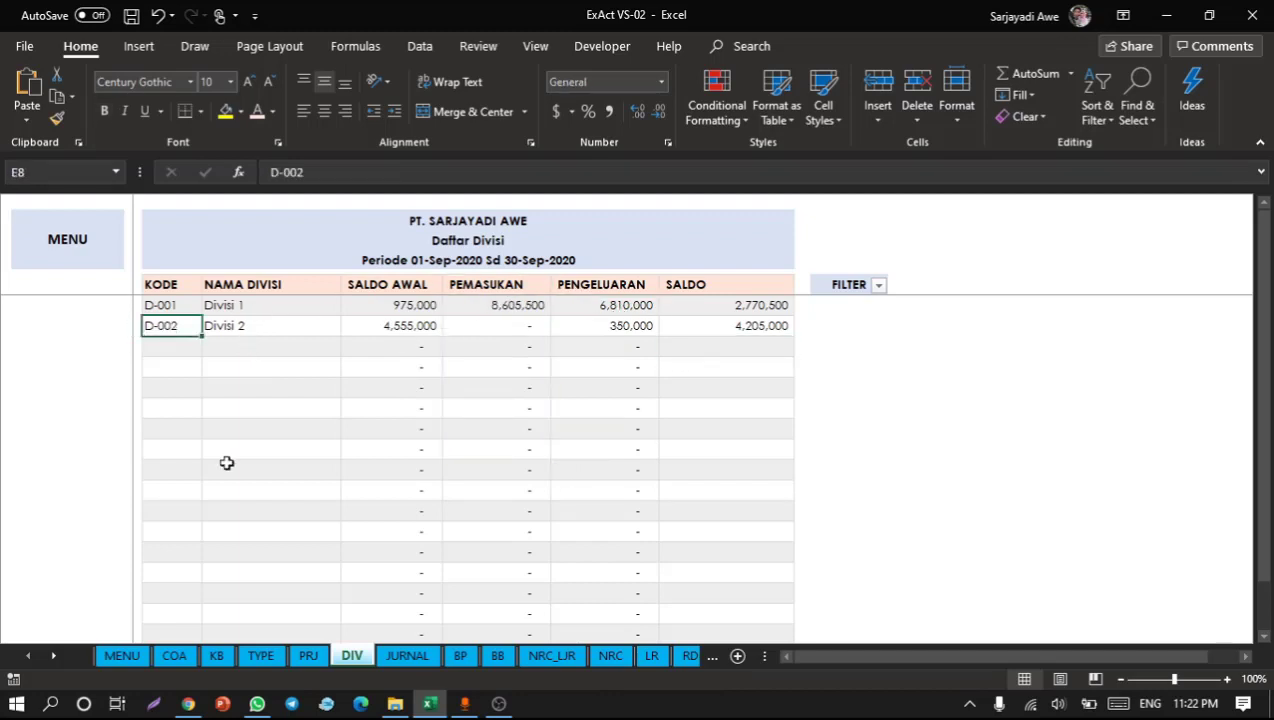
{"action": "left_click", "coordinate": [64, 242]}
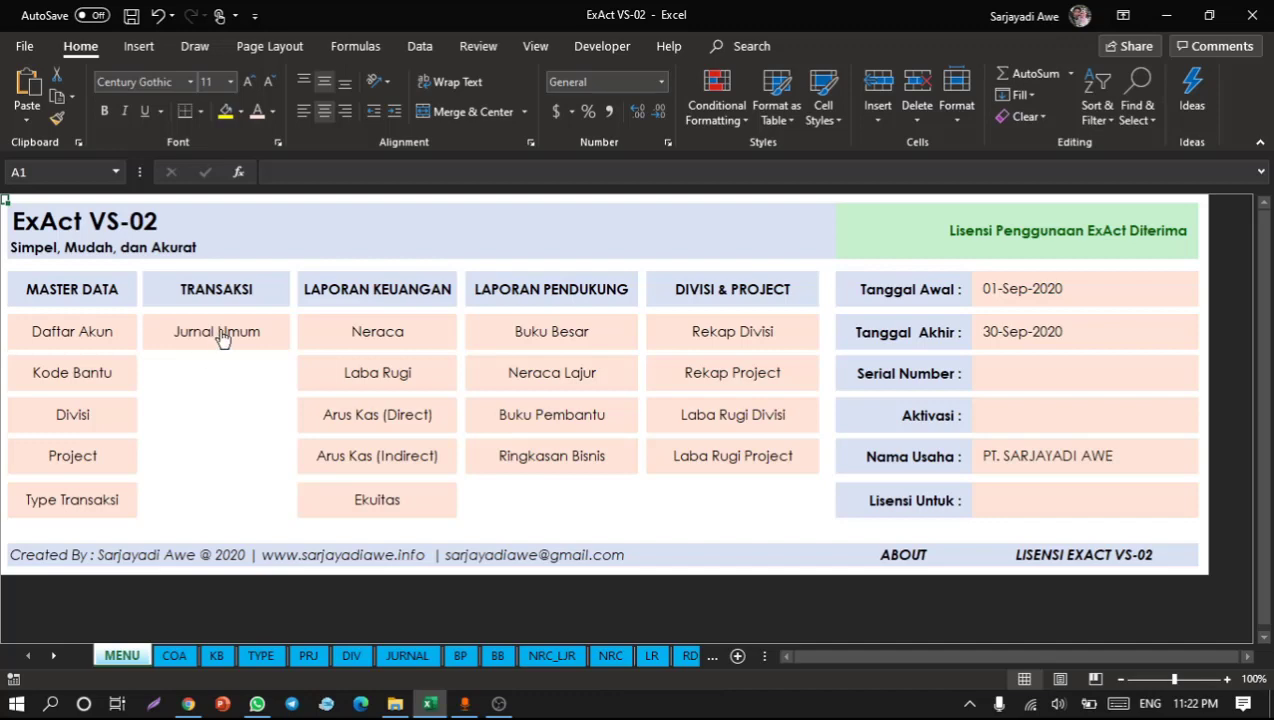
Step: Open the Project list, look through its projects and balances, and return to the main menu
{"action": "left_click", "coordinate": [78, 463]}
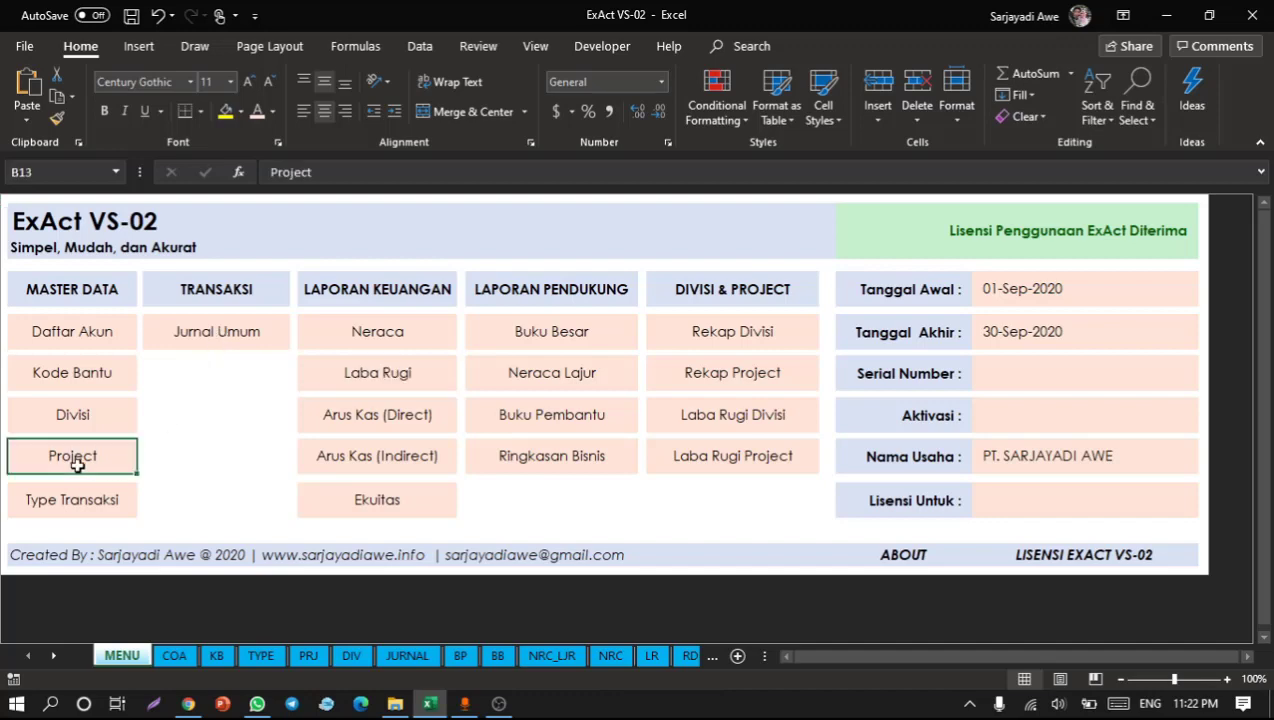
{"action": "left_click", "coordinate": [72, 458]}
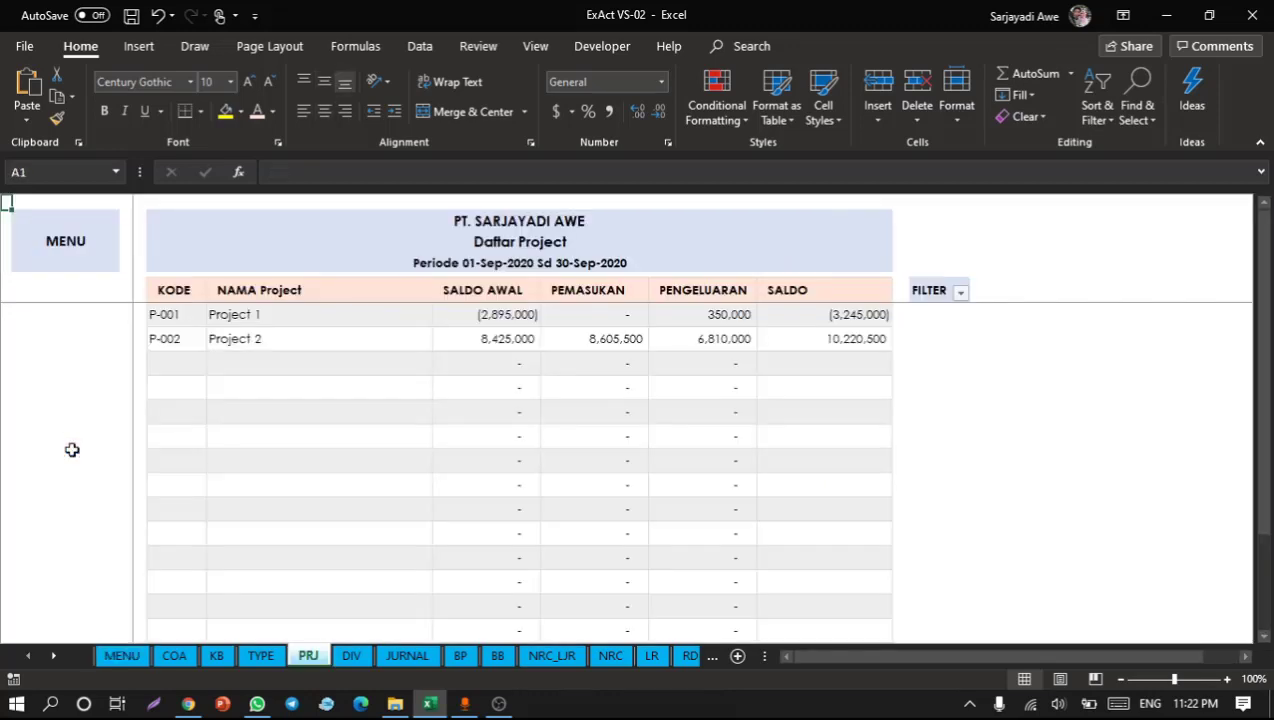
{"action": "left_click", "coordinate": [373, 407]}
{"action": "scroll", "coordinate": [375, 405], "scroll_direction": "up", "scroll_amount": 2}
{"action": "scroll", "coordinate": [375, 406], "scroll_direction": "down", "scroll_amount": 4}
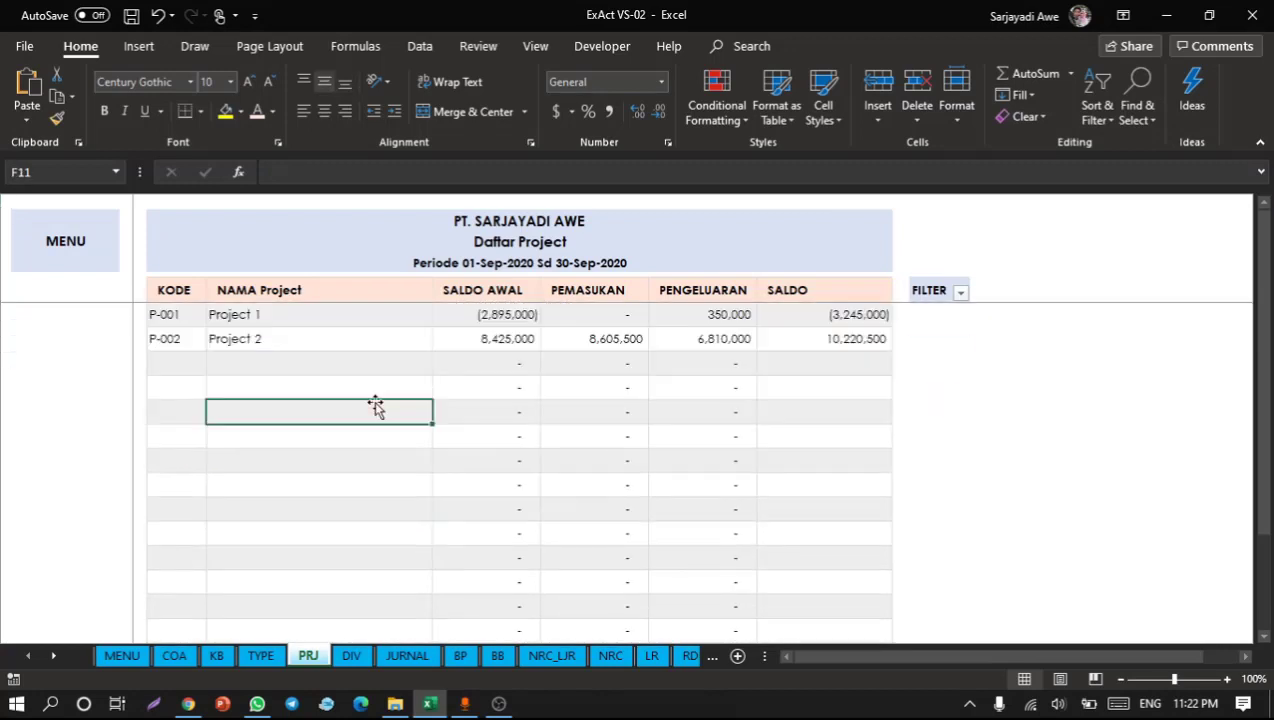
{"action": "scroll", "coordinate": [375, 406], "scroll_direction": "up", "scroll_amount": 4}
{"action": "scroll", "coordinate": [375, 406], "scroll_direction": "down", "scroll_amount": 2}
{"action": "left_click", "coordinate": [83, 250]}
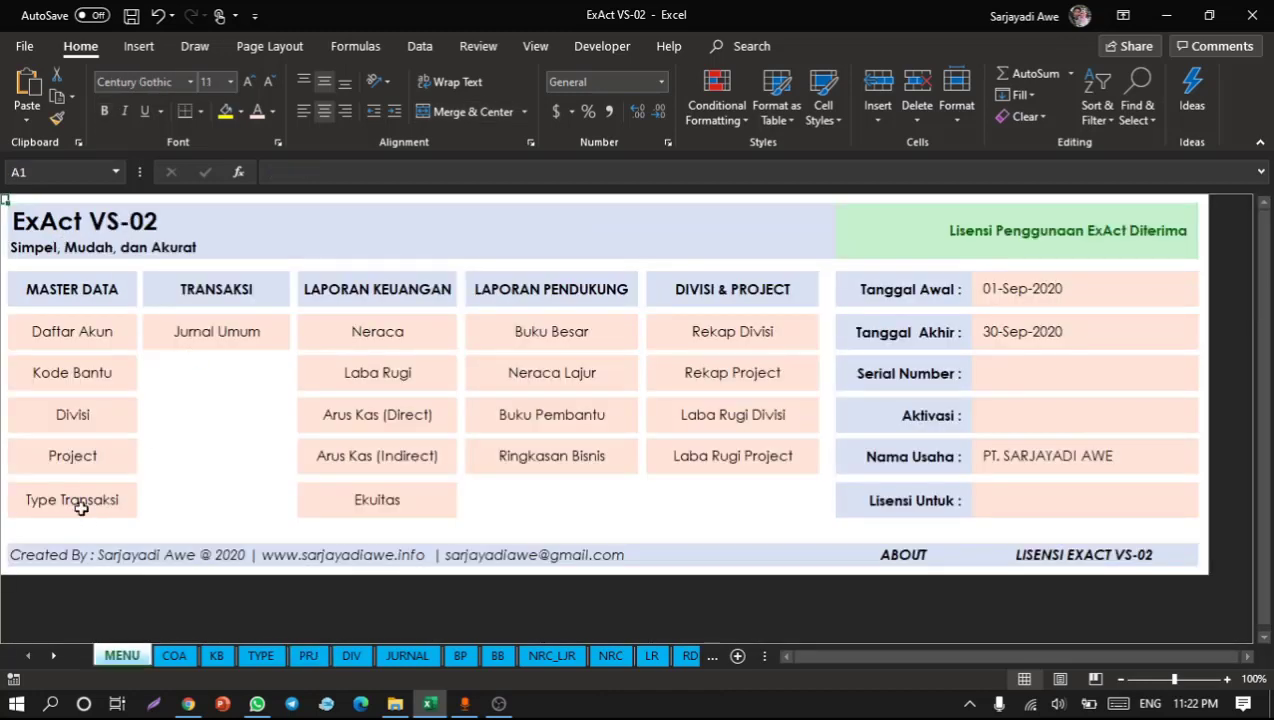
Step: Open Type Transaksi, review the transaction types from Pembelian to Penerimaan Lainnya, and return to the main menu
{"action": "left_click", "coordinate": [81, 508]}
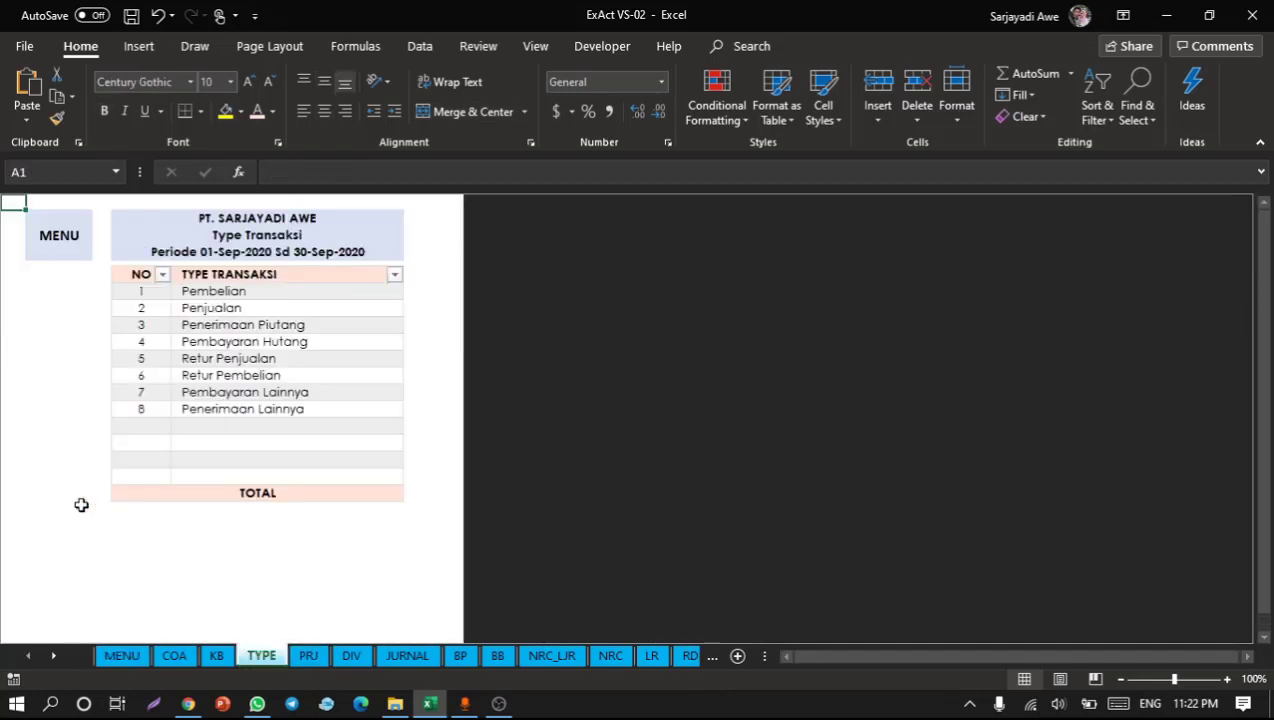
{"action": "left_click_drag", "start_coordinate": [270, 297], "coordinate": [287, 410]}
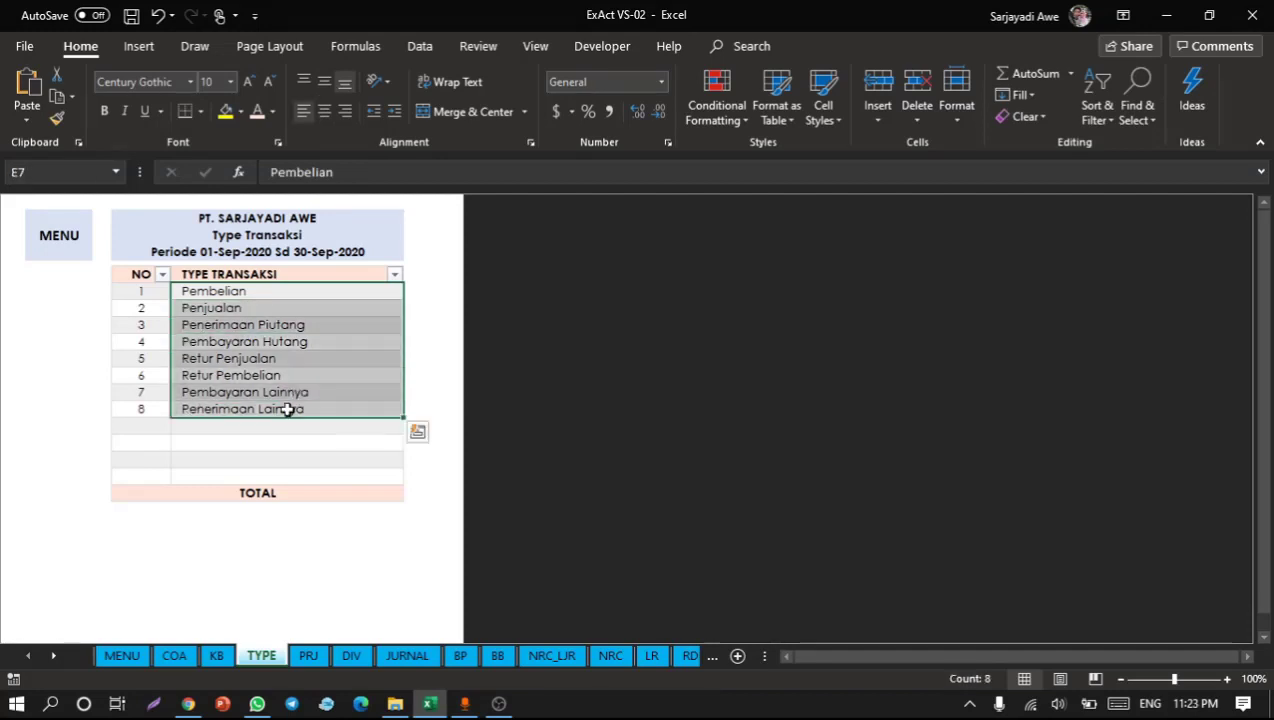
{"action": "left_click", "coordinate": [287, 410]}
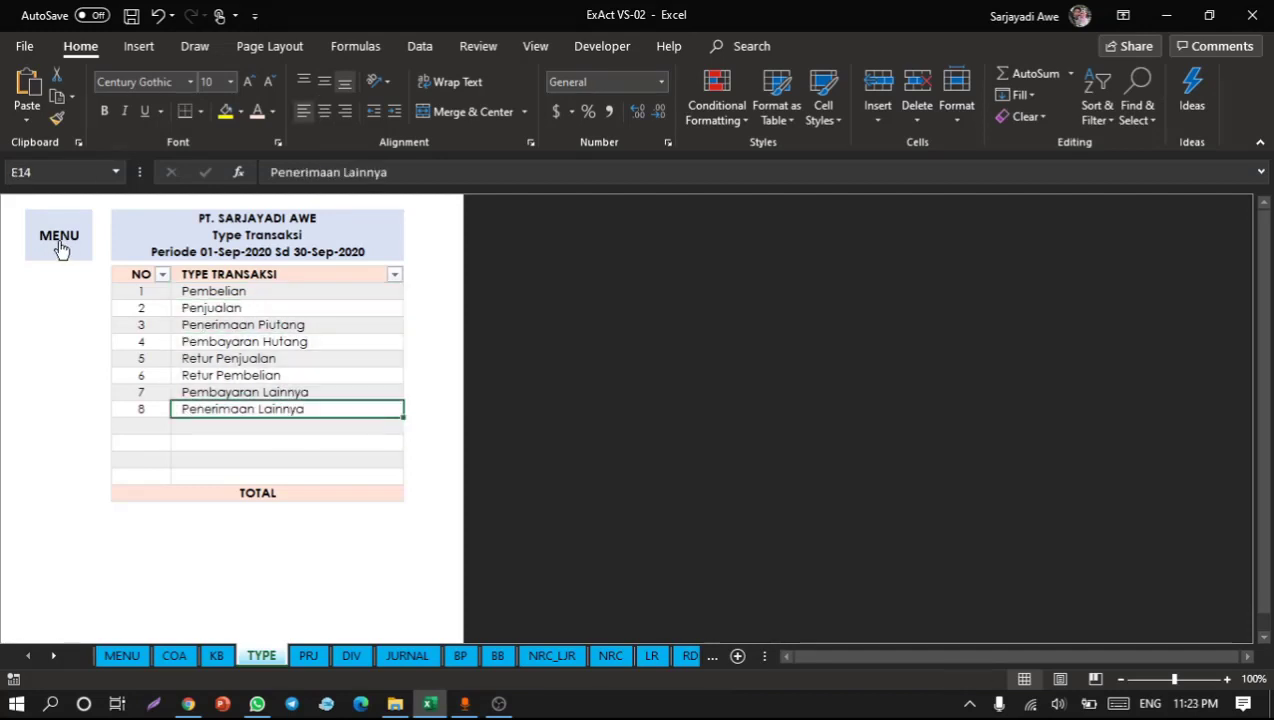
{"action": "left_click", "coordinate": [60, 248]}
{"action": "left_click", "coordinate": [214, 402]}
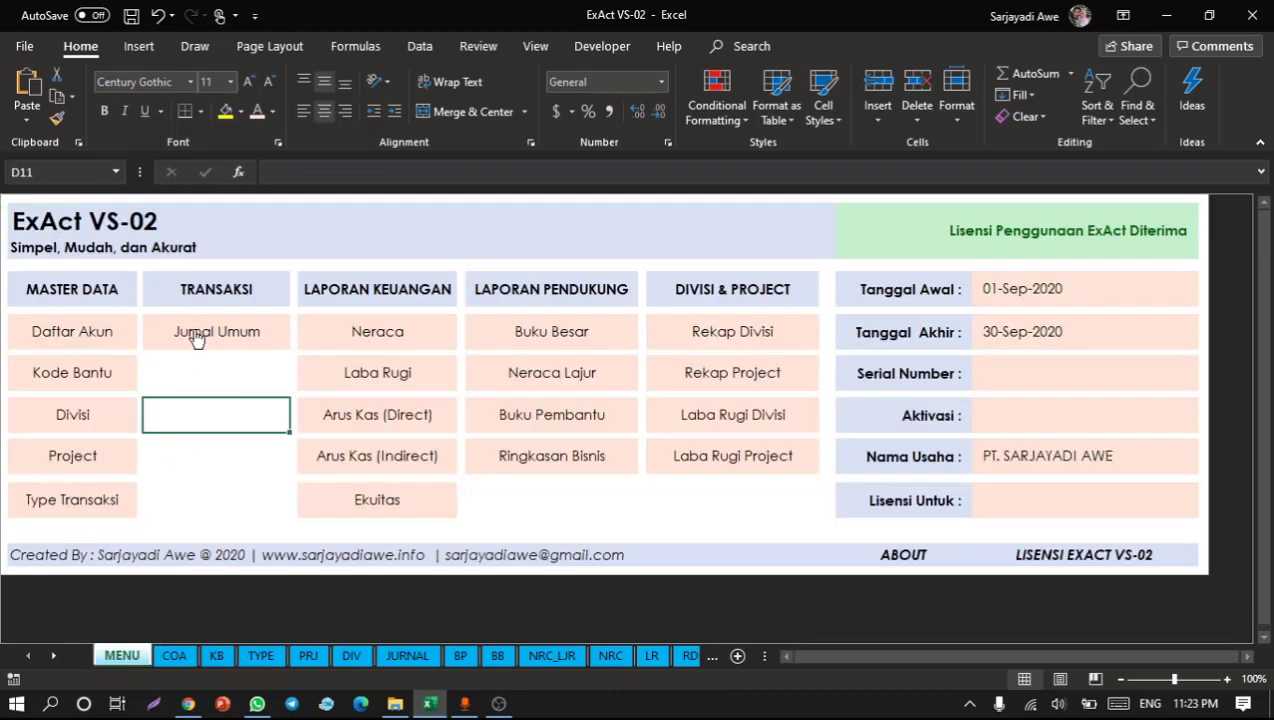
Step: Open Jurnal Umum from the Transaksi group and browse through its August and September entries
{"action": "left_click", "coordinate": [228, 279]}
{"action": "left_click", "coordinate": [249, 341]}
{"action": "left_click", "coordinate": [249, 341]}
{"action": "left_click", "coordinate": [205, 398]}
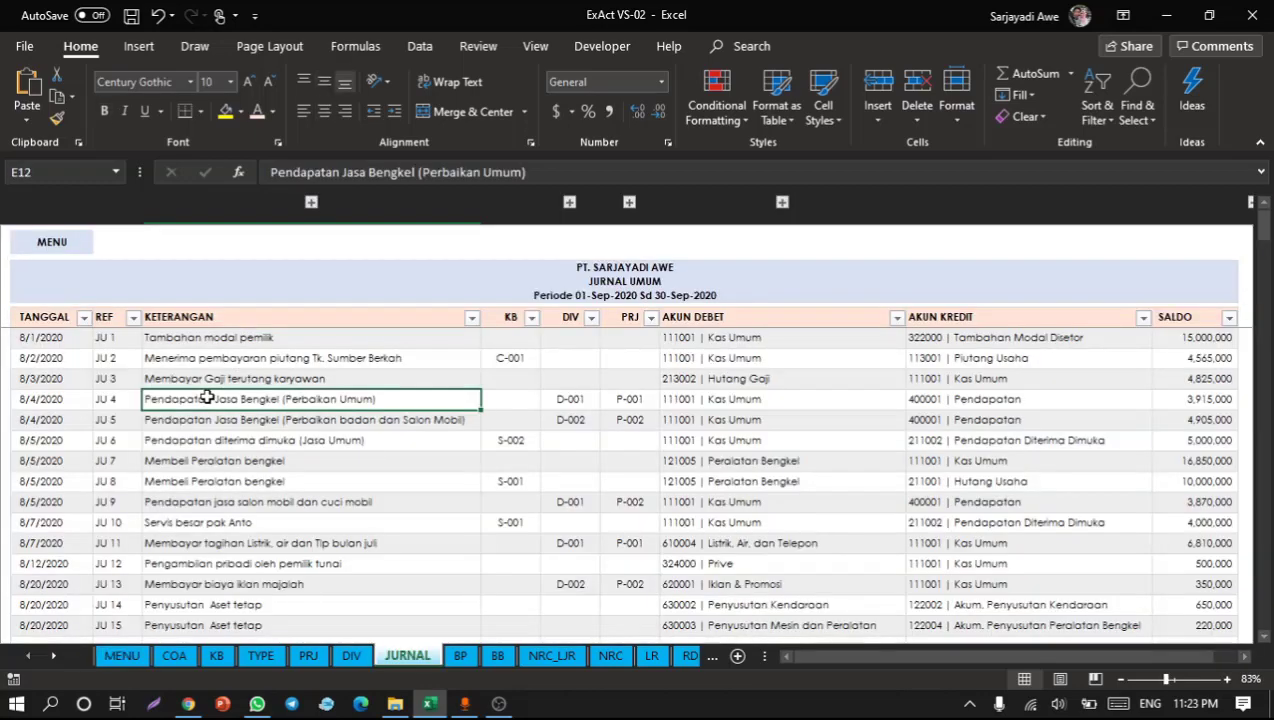
{"action": "scroll", "coordinate": [207, 397], "scroll_direction": "down", "scroll_amount": 6}
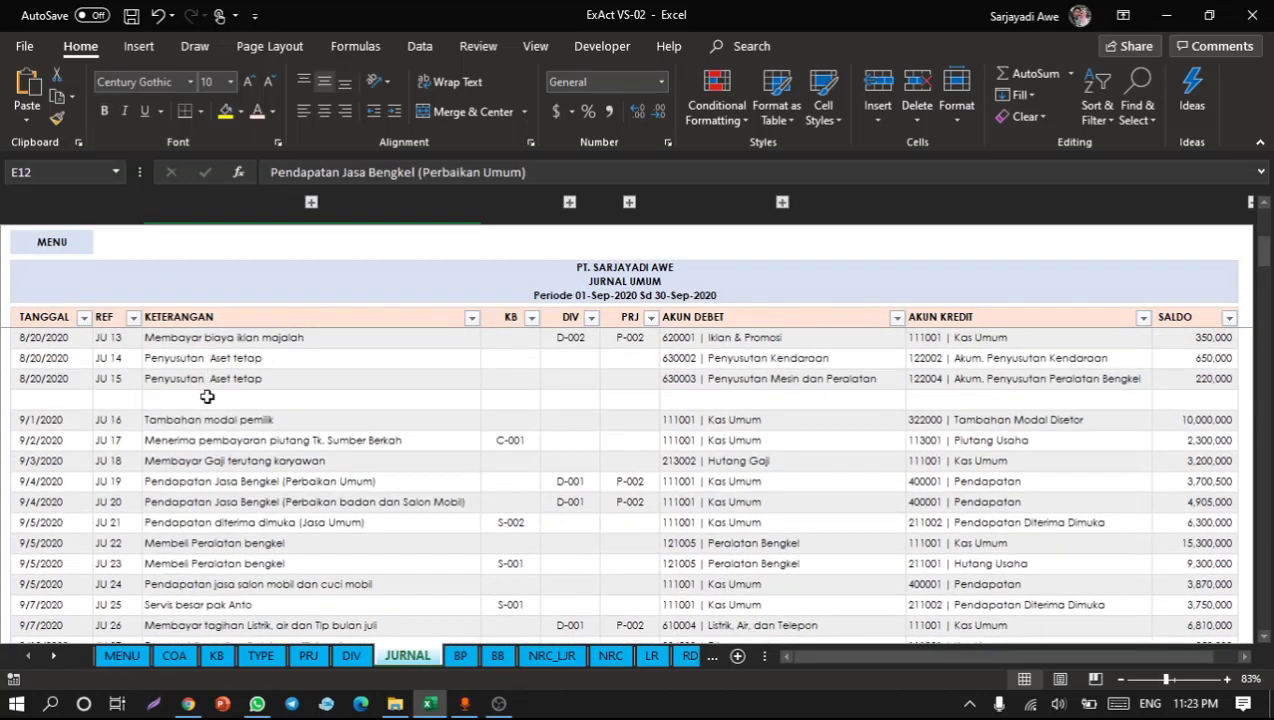
{"action": "scroll", "coordinate": [207, 397], "scroll_direction": "up", "scroll_amount": 6}
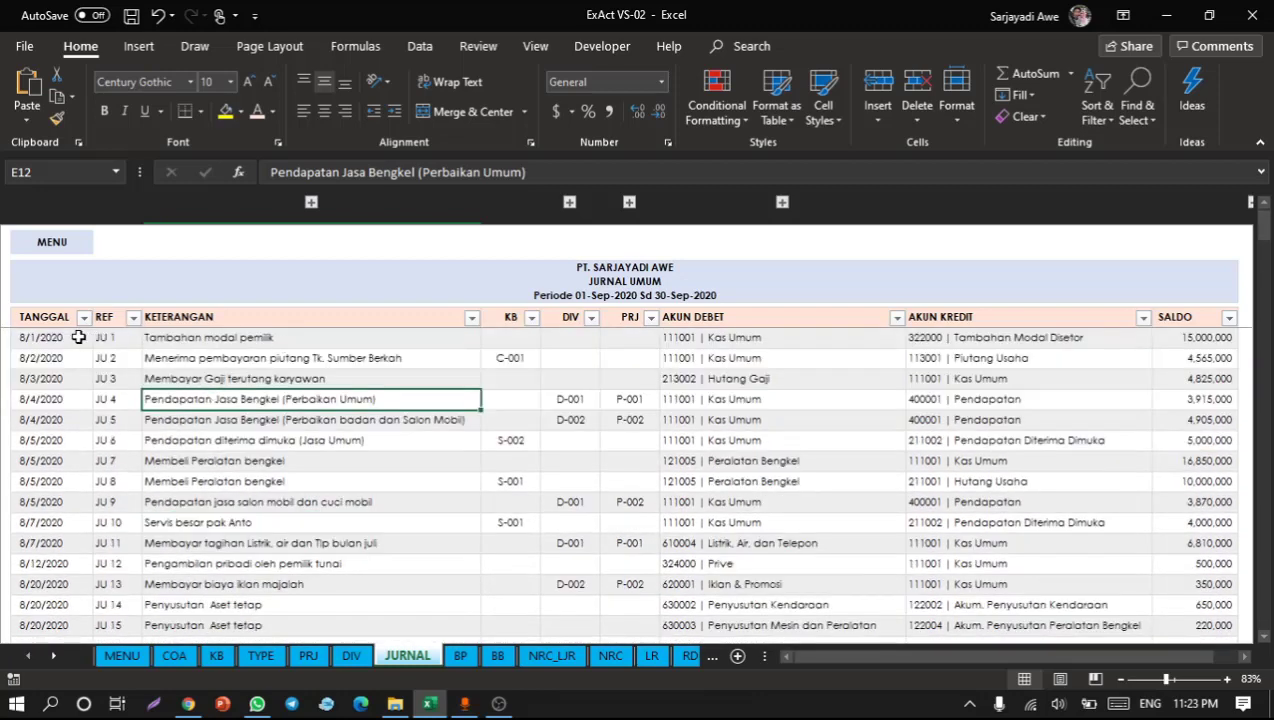
Step: Examine journal entry JU 1 field by field, including its debit account, credit account, saldo, reference and description
{"action": "left_click_drag", "start_coordinate": [57, 340], "coordinate": [641, 347]}
{"action": "left_click", "coordinate": [728, 337]}
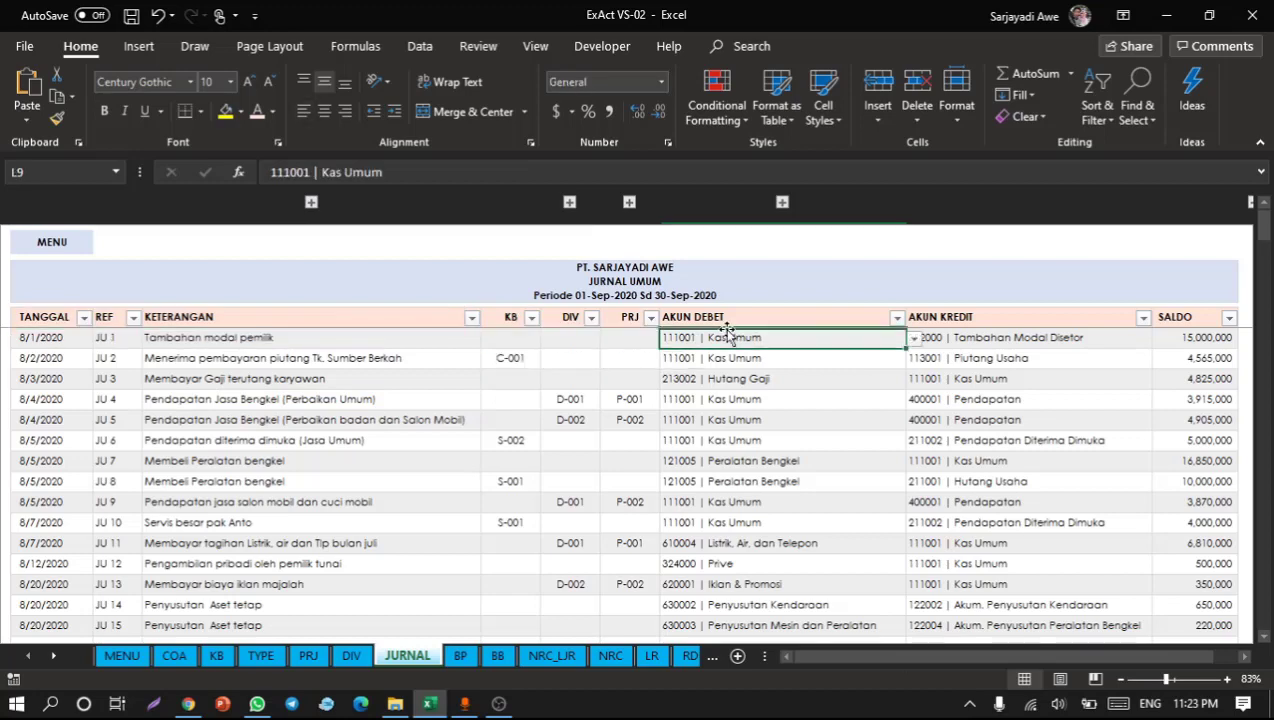
{"action": "left_click", "coordinate": [731, 360]}
{"action": "left_click", "coordinate": [746, 338]}
{"action": "left_click", "coordinate": [980, 333]}
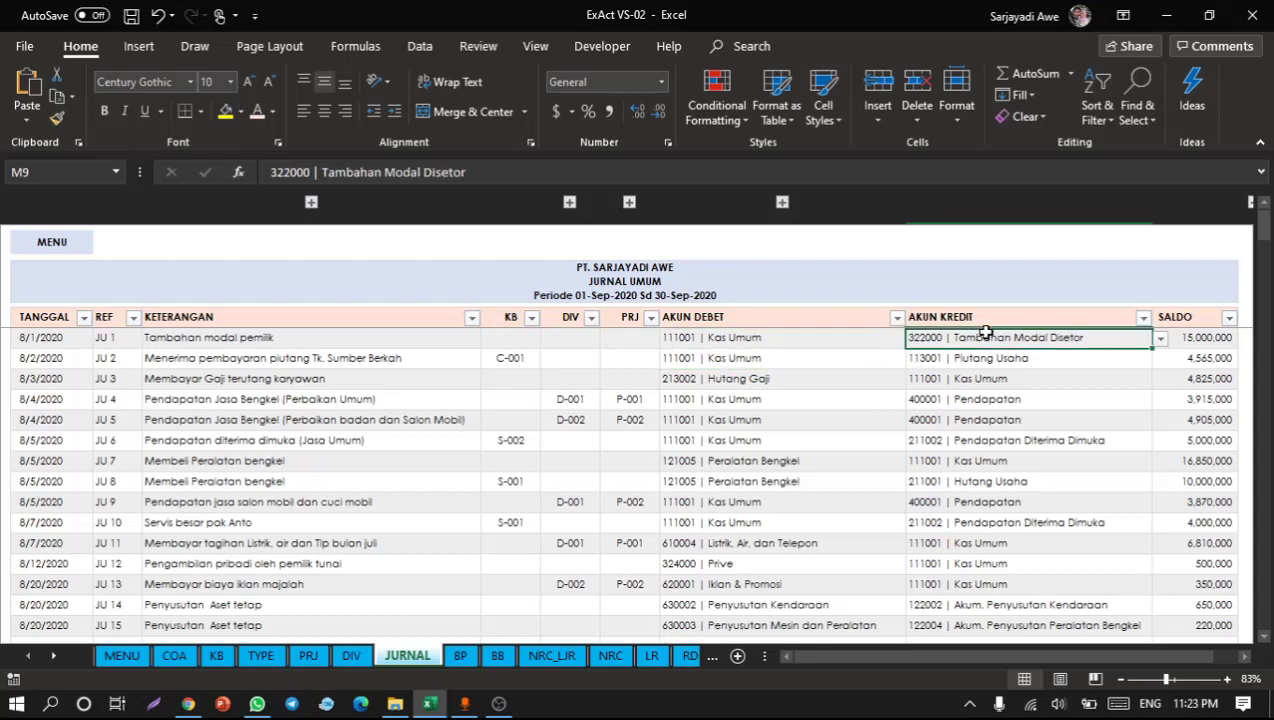
{"action": "left_click", "coordinate": [811, 331]}
{"action": "left_click", "coordinate": [935, 333]}
{"action": "left_click", "coordinate": [1199, 345]}
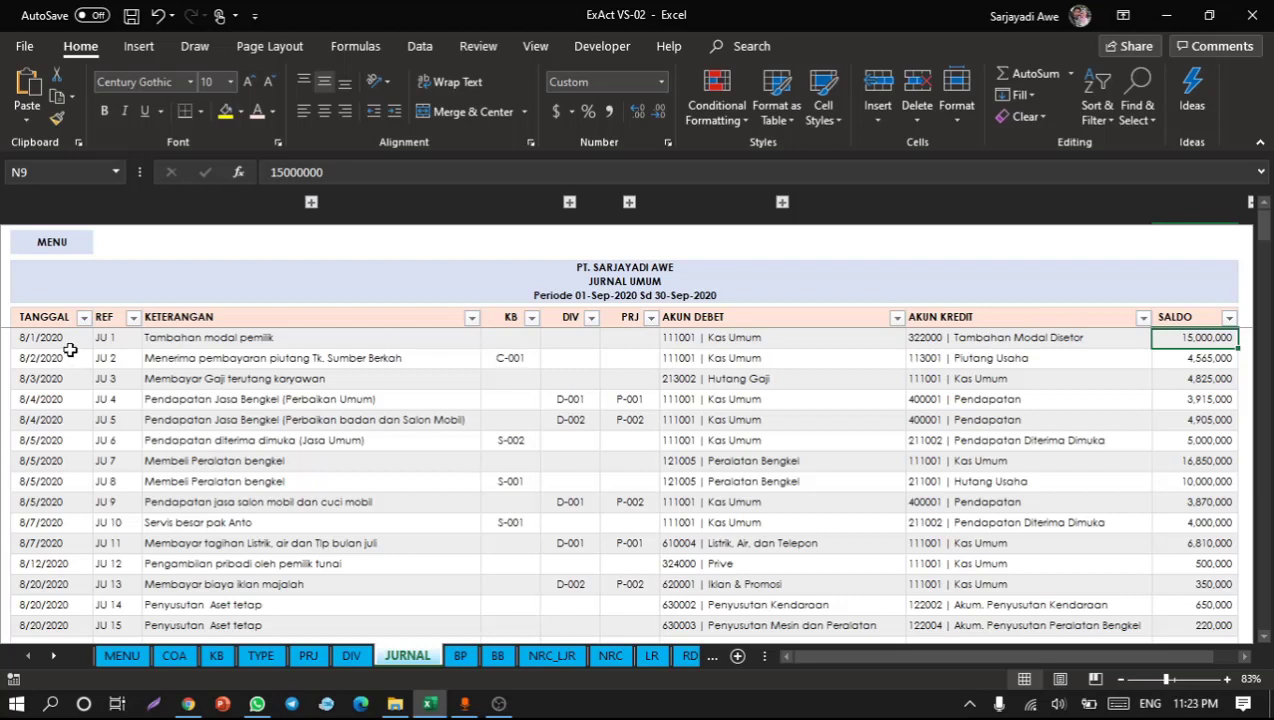
{"action": "left_click", "coordinate": [104, 338]}
{"action": "left_click", "coordinate": [206, 337]}
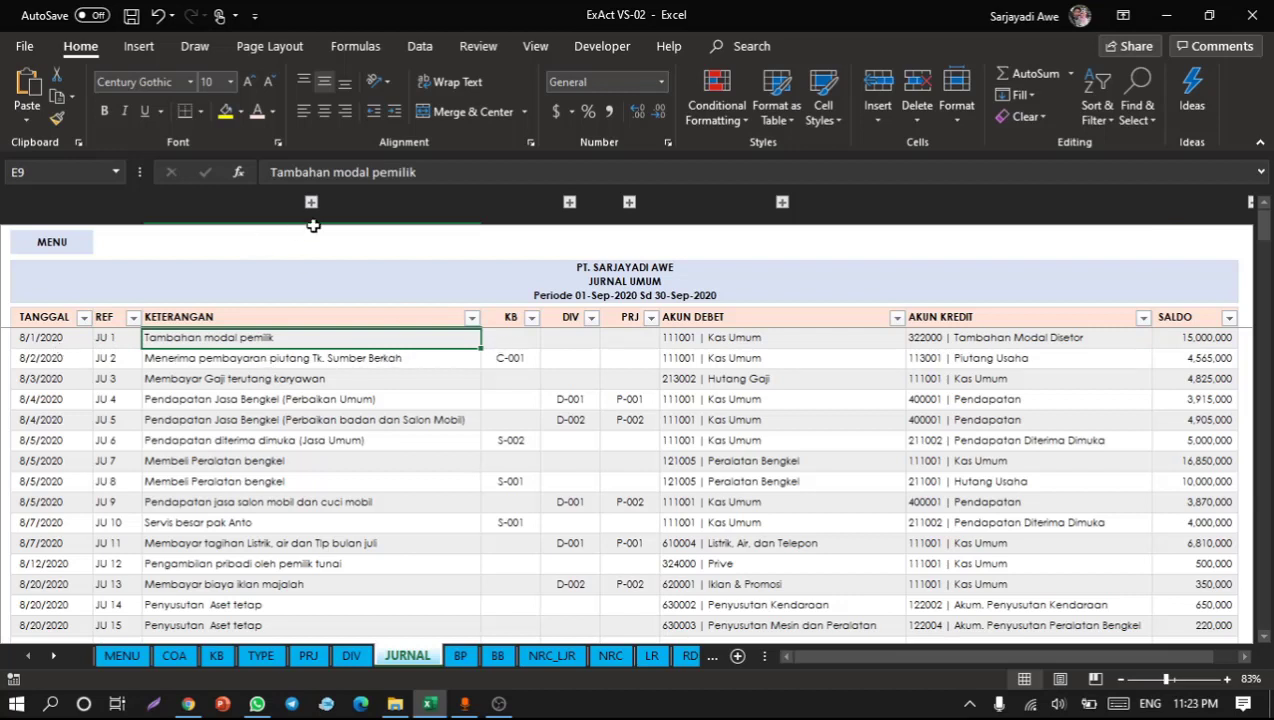
Step: Expand the grouped TYPE column in Jurnal Umum, inspect its cells, and collapse it again
{"action": "left_click", "coordinate": [233, 395]}
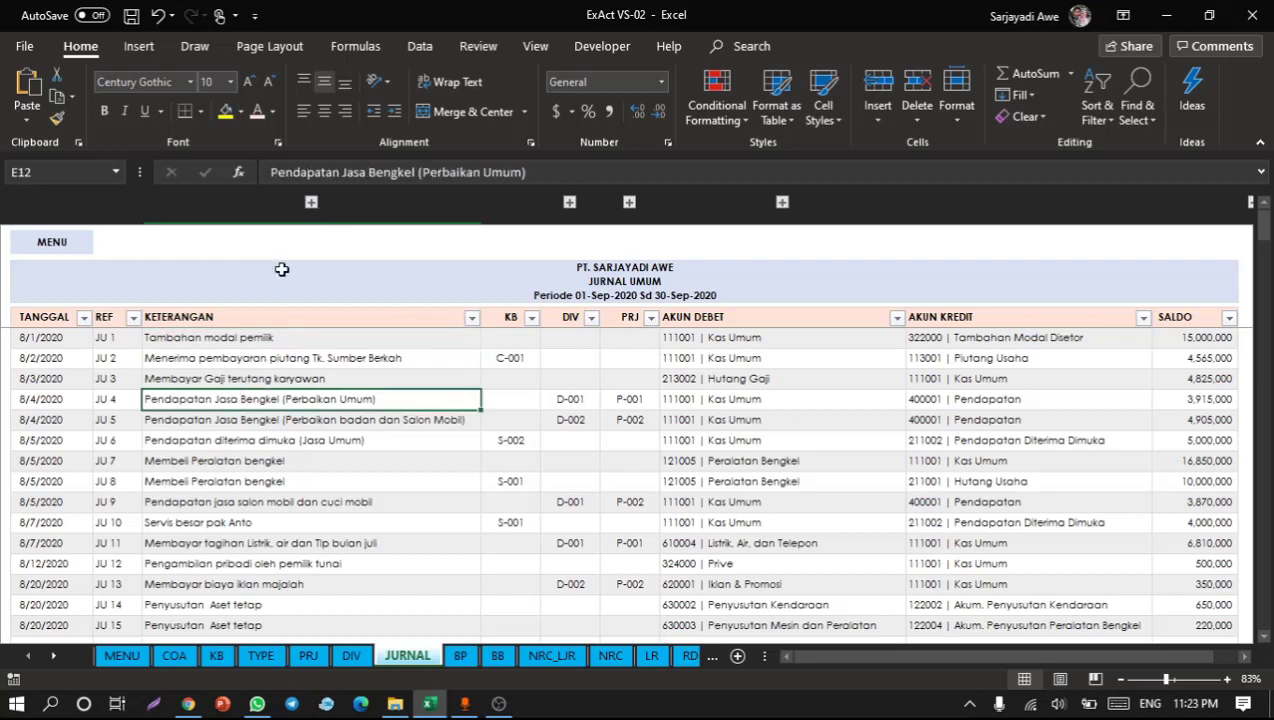
{"action": "left_click", "coordinate": [311, 203]}
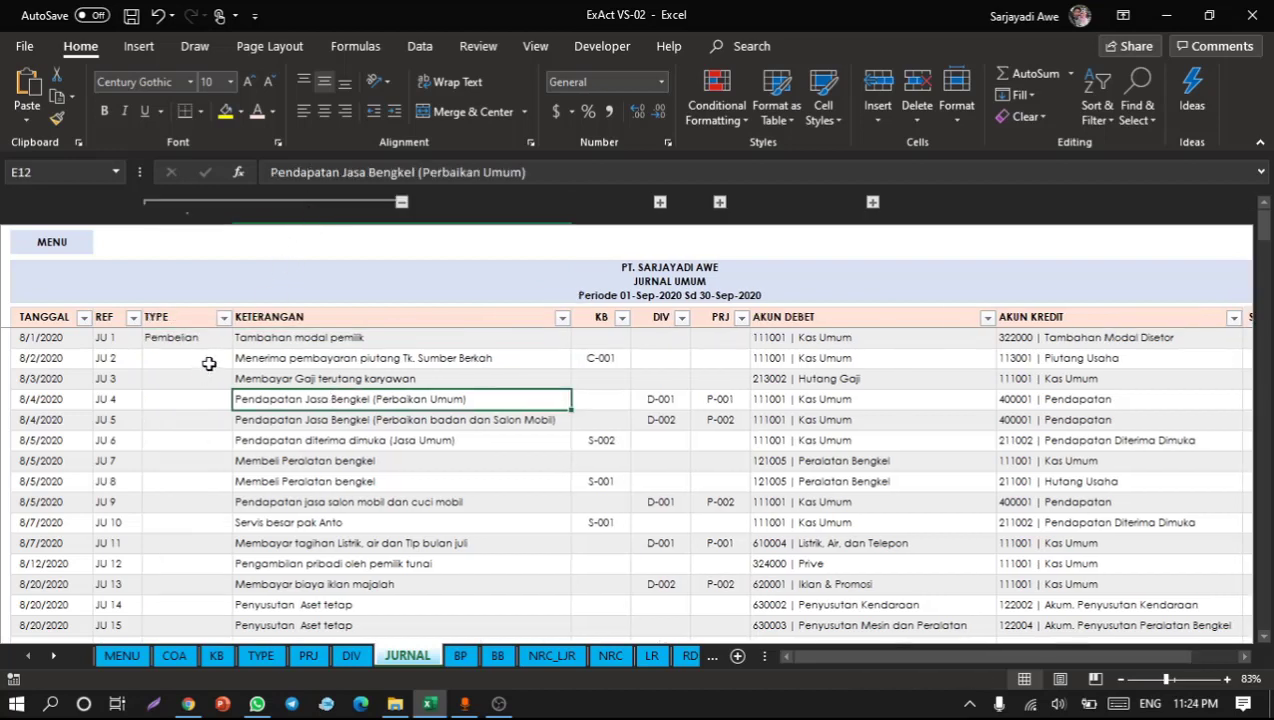
{"action": "left_click", "coordinate": [209, 363]}
{"action": "left_click", "coordinate": [205, 397]}
{"action": "left_click", "coordinate": [200, 540]}
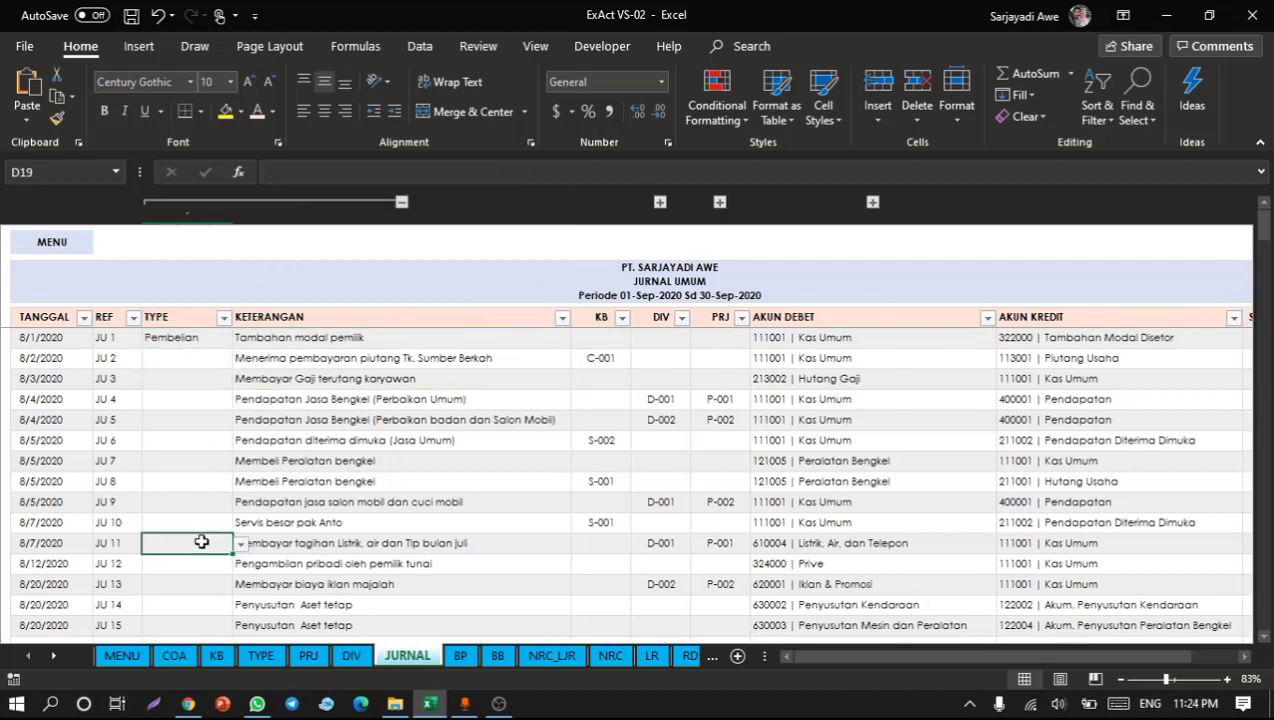
{"action": "left_click", "coordinate": [298, 460]}
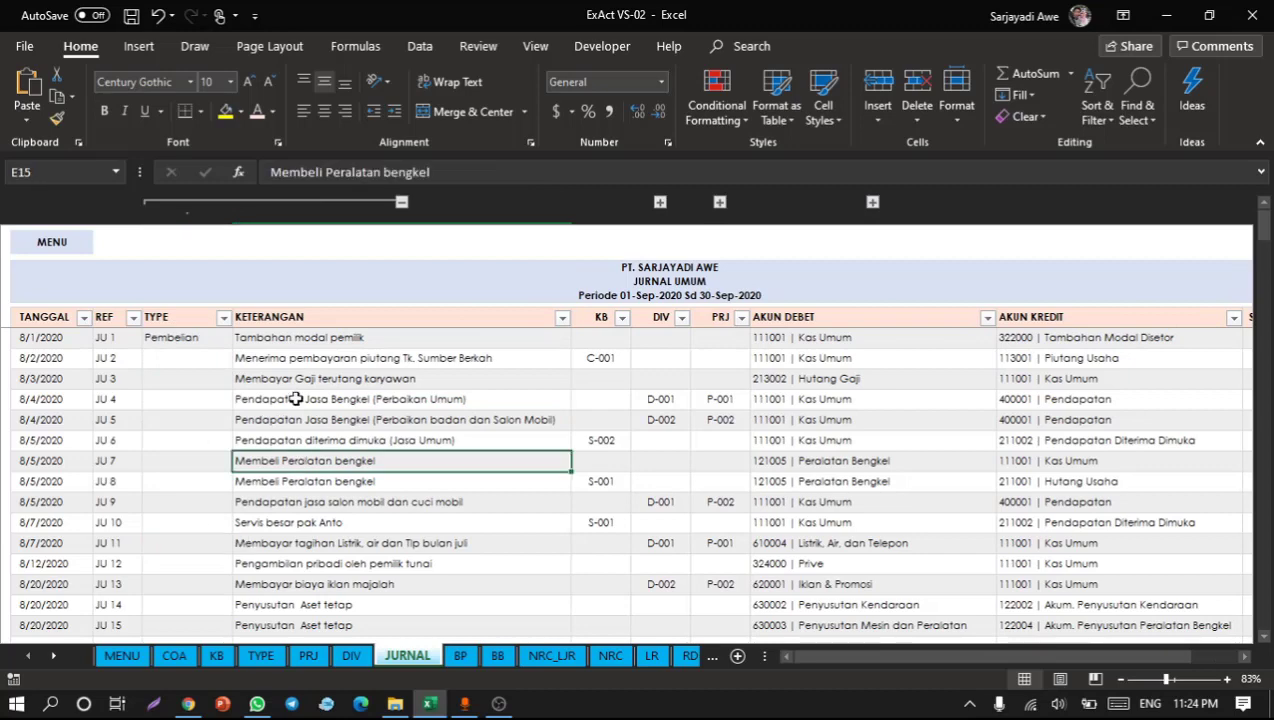
{"action": "left_click", "coordinate": [401, 203]}
{"action": "left_click", "coordinate": [325, 400]}
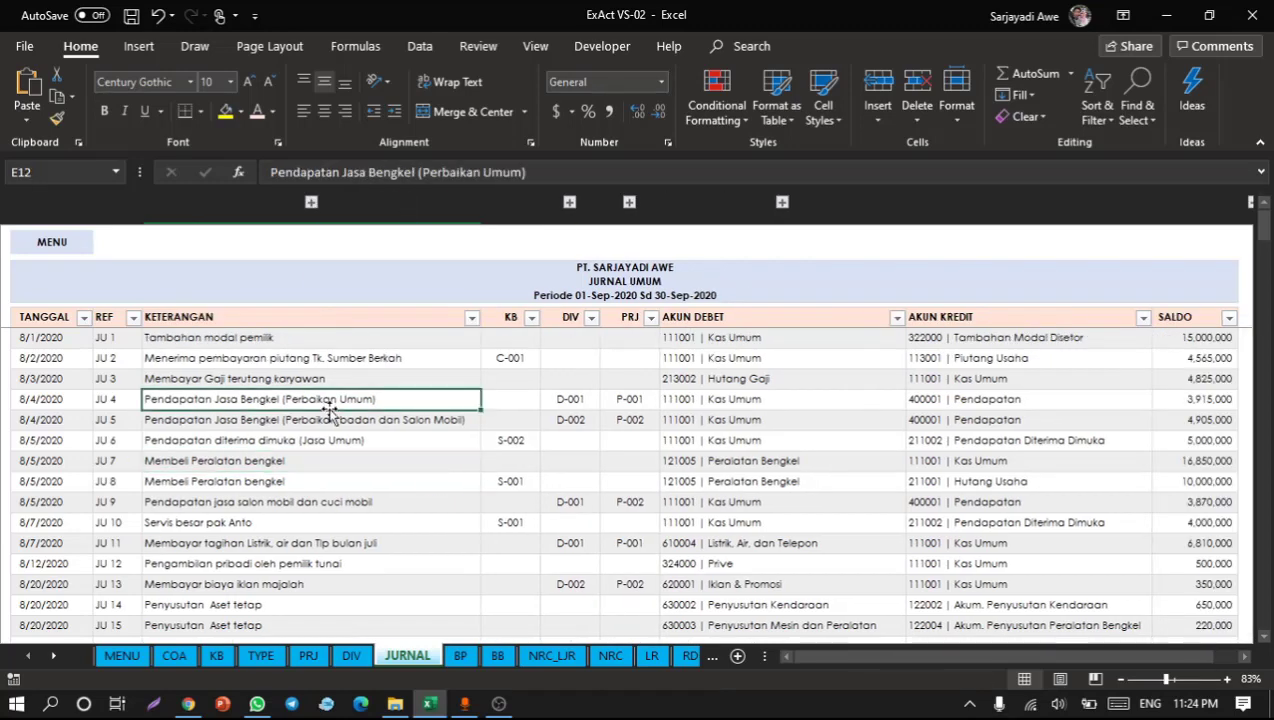
Step: Expand the grouped lookup columns beside KB and DIV in turn, check the names matched to the KB codes, and collapse both
{"action": "left_click", "coordinate": [569, 202]}
{"action": "left_click", "coordinate": [566, 478]}
{"action": "left_click", "coordinate": [583, 441]}
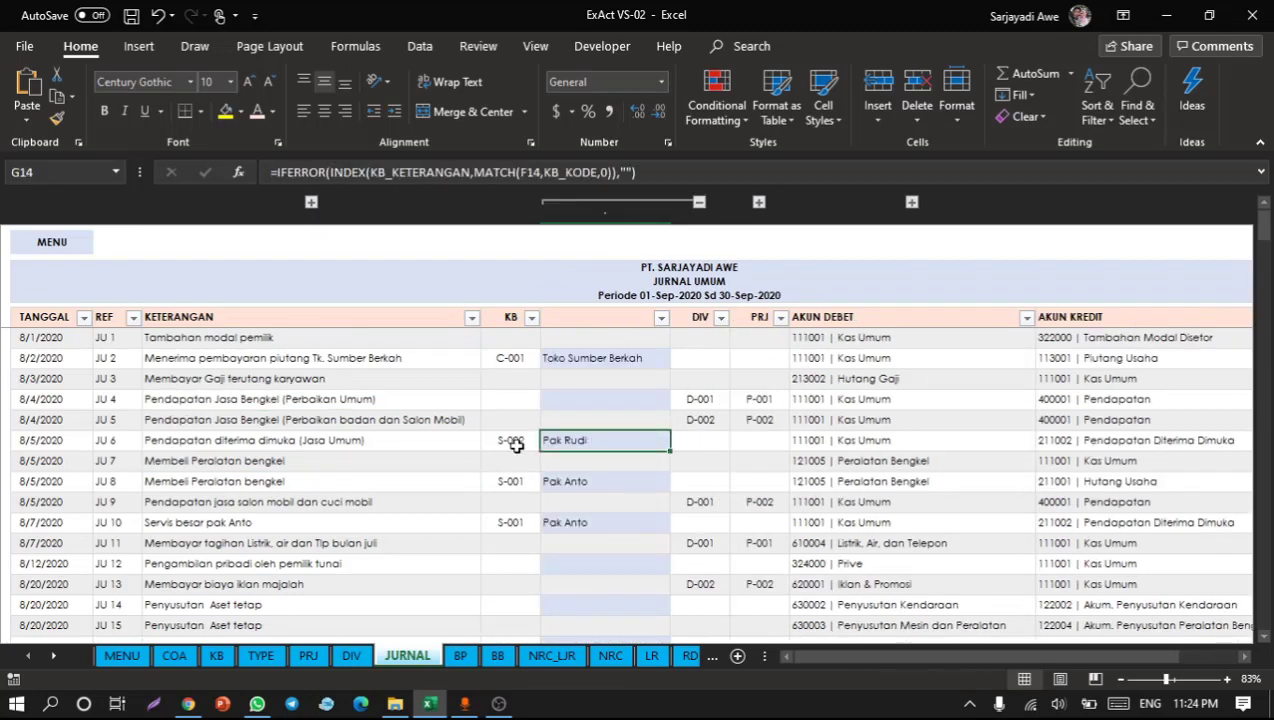
{"action": "left_click", "coordinate": [596, 352]}
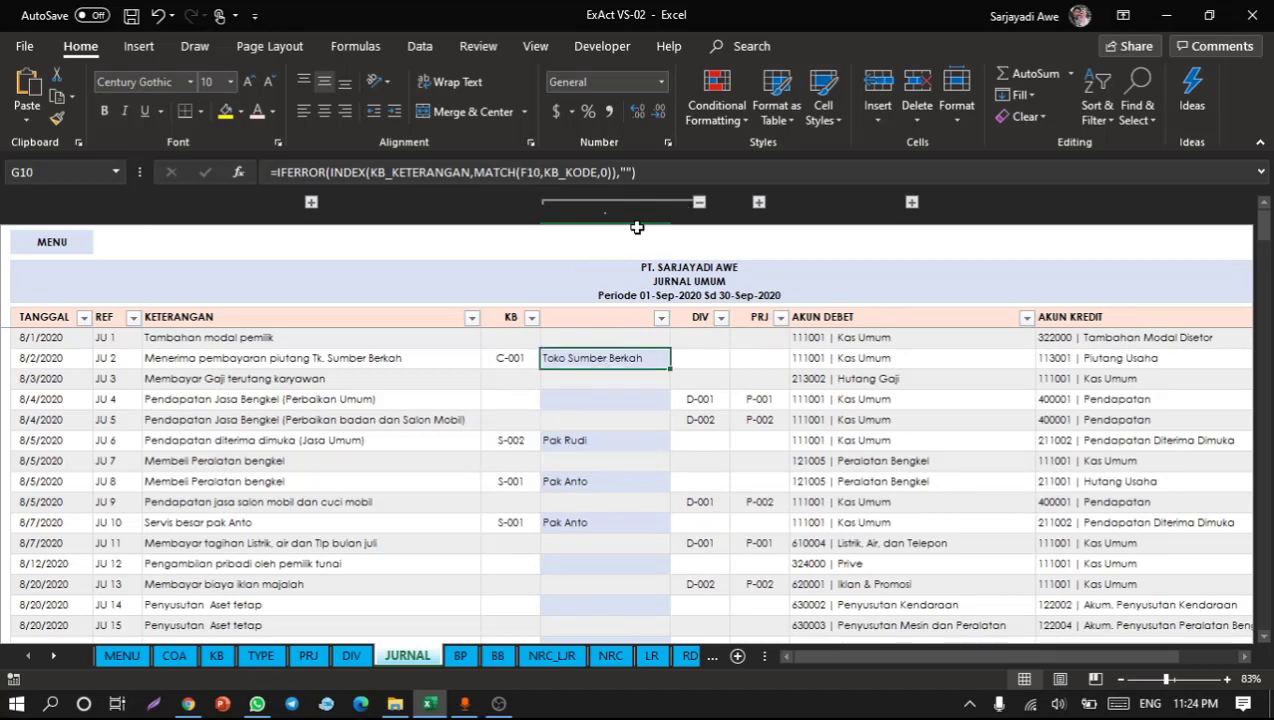
{"action": "left_click", "coordinate": [699, 202]}
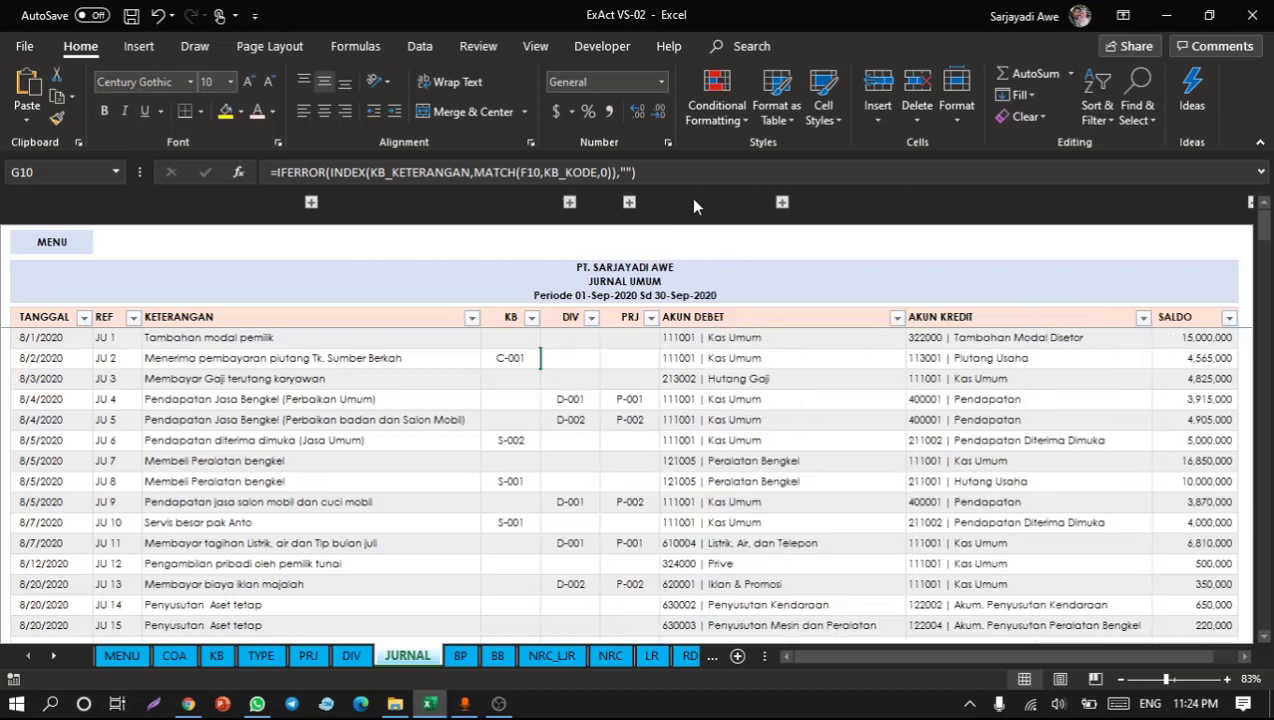
{"action": "left_click", "coordinate": [629, 202]}
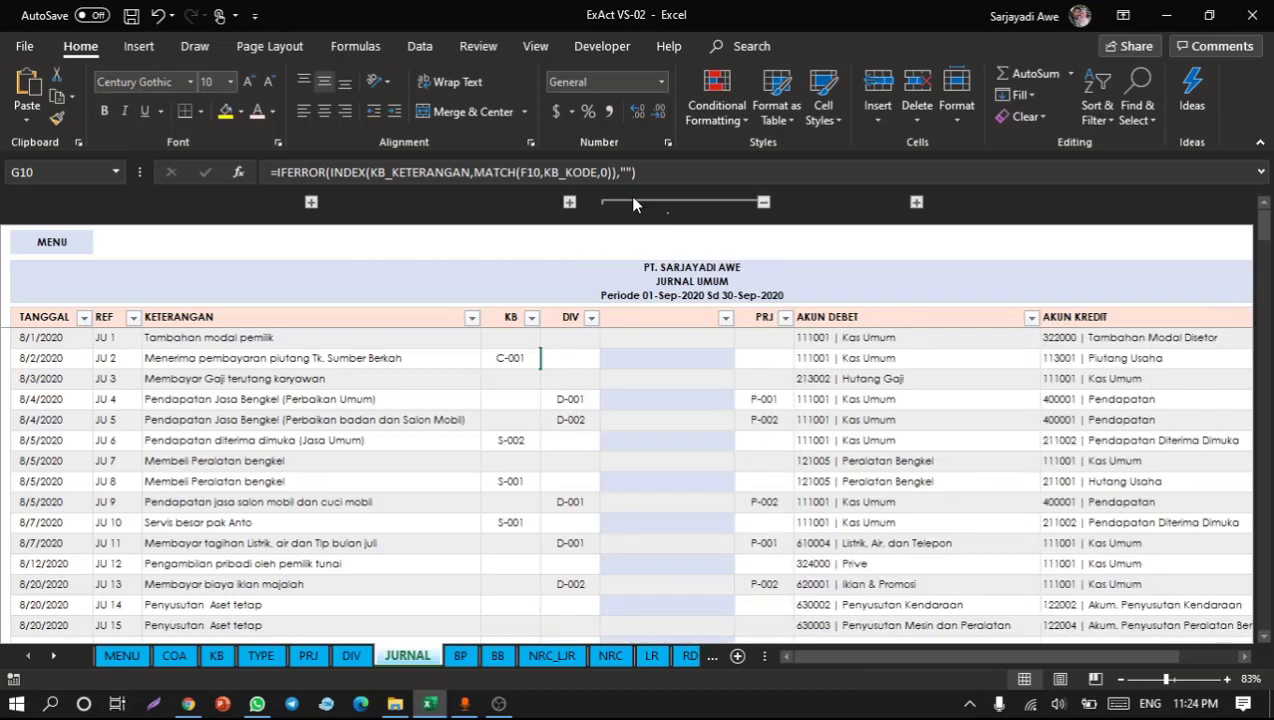
{"action": "left_click", "coordinate": [764, 204]}
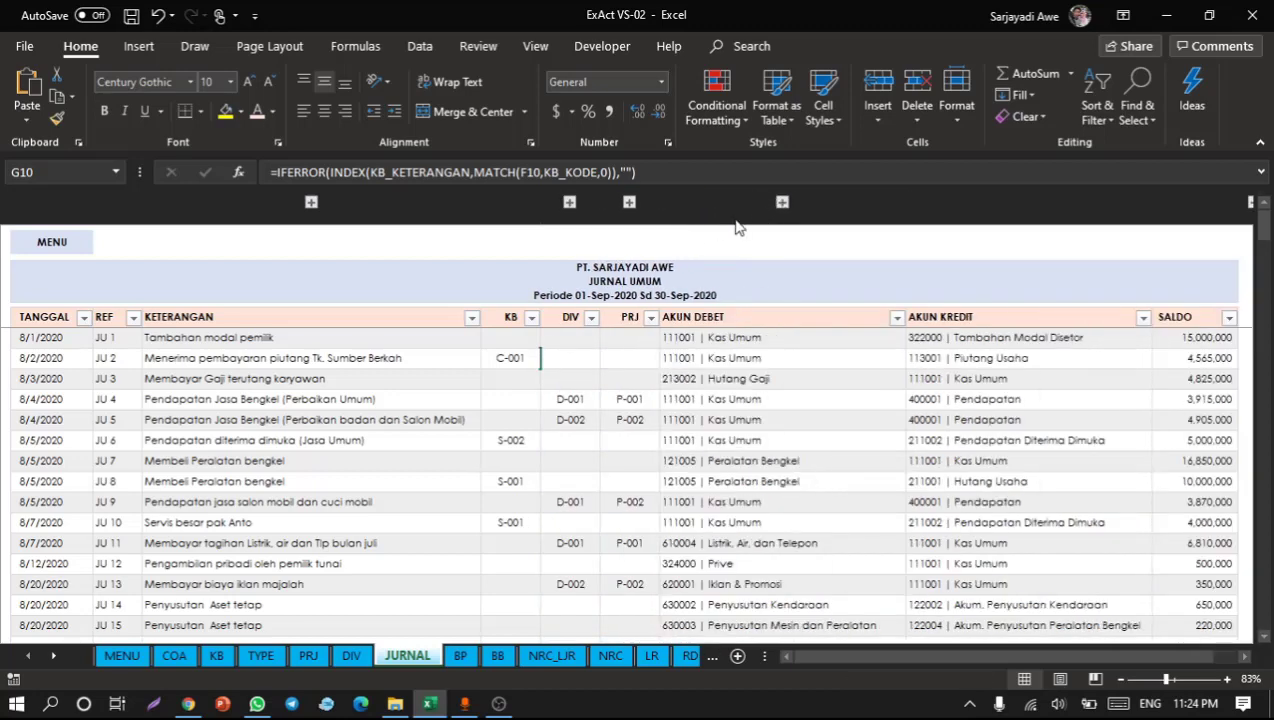
Step: Expand the grouped columns between DIV and PRJ and between PRJ and AKUN DEBET in turn, check their cells, and collapse both
{"action": "left_click", "coordinate": [629, 202]}
{"action": "left_click", "coordinate": [617, 446]}
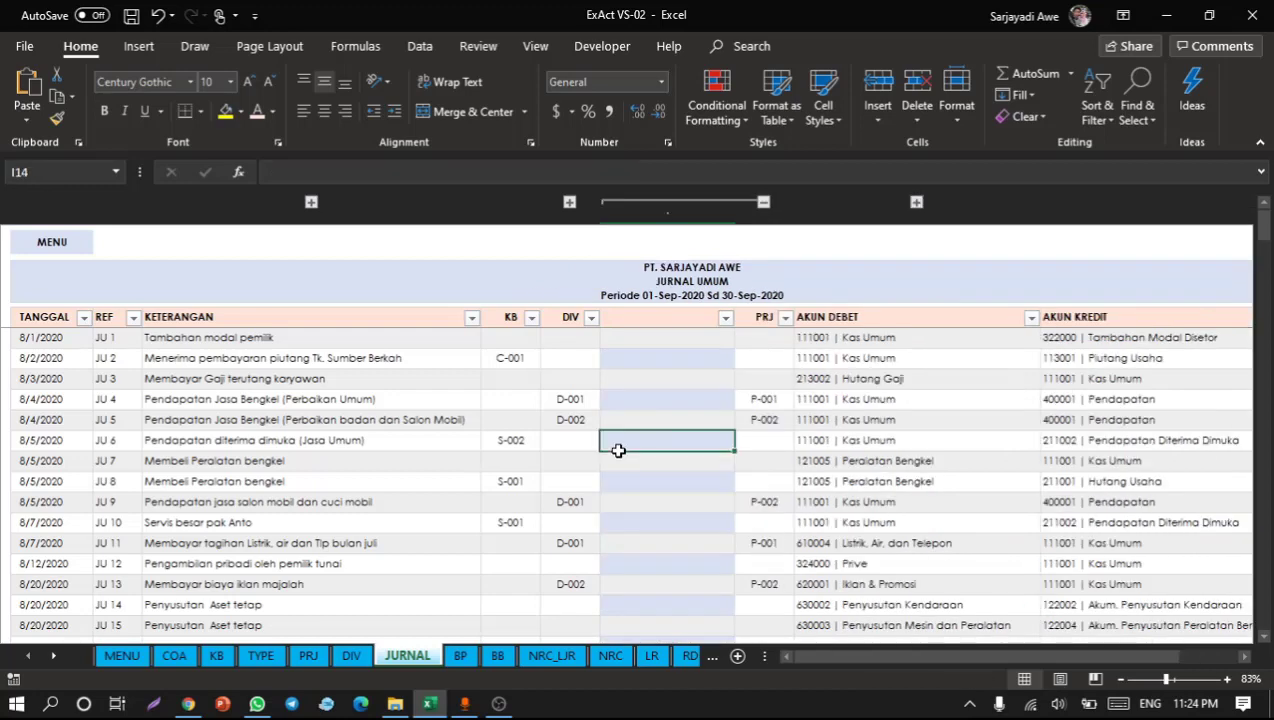
{"action": "left_click", "coordinate": [633, 507]}
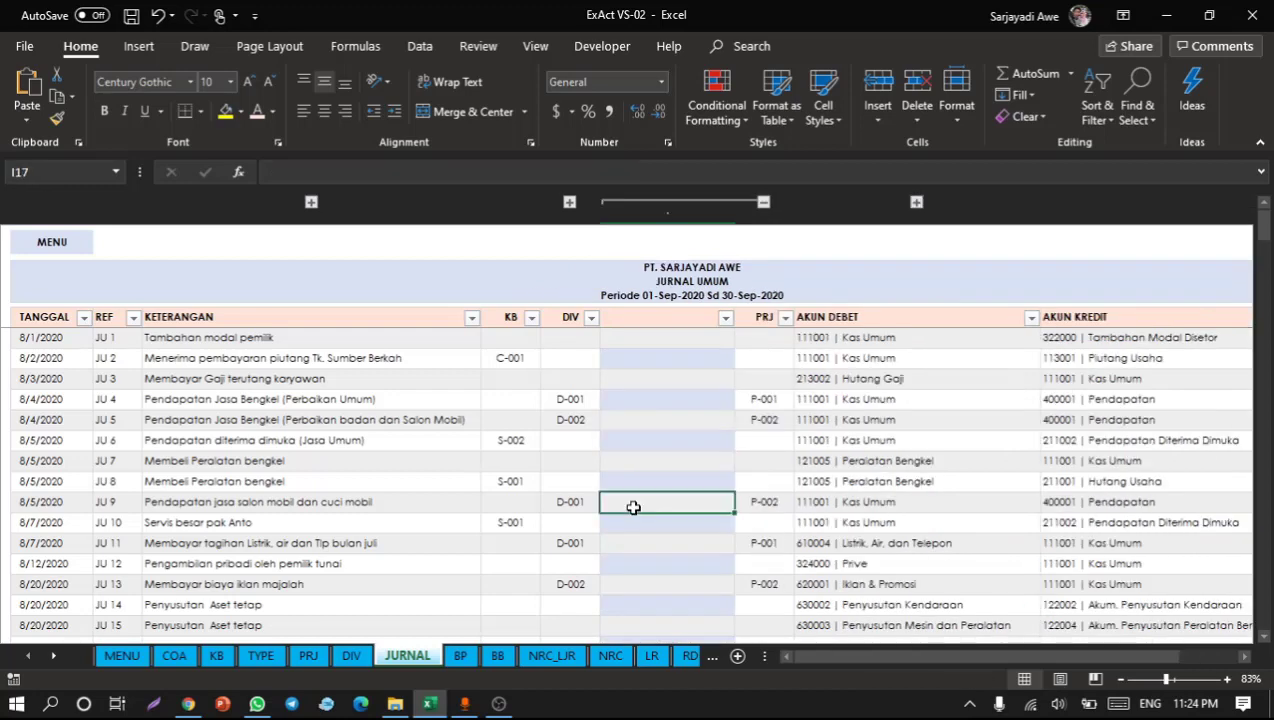
{"action": "left_click", "coordinate": [764, 203]}
{"action": "left_click", "coordinate": [782, 202]}
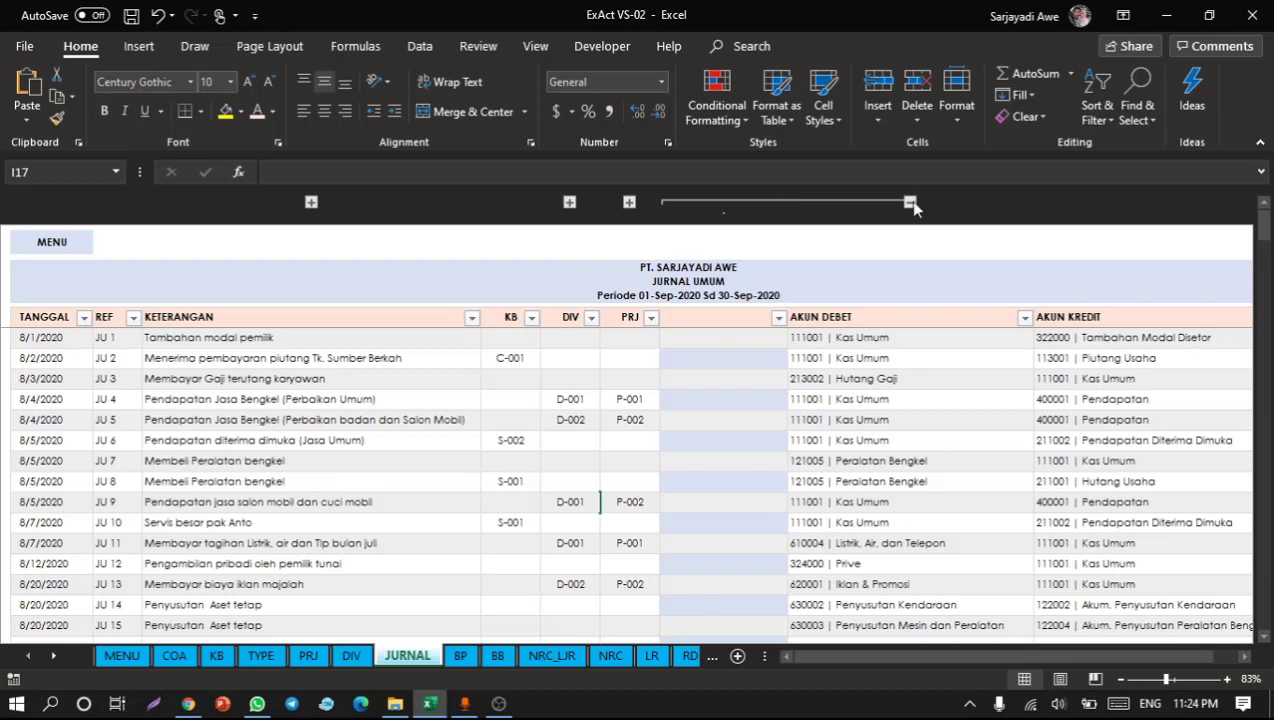
{"action": "left_click", "coordinate": [909, 203]}
{"action": "left_click", "coordinate": [793, 397]}
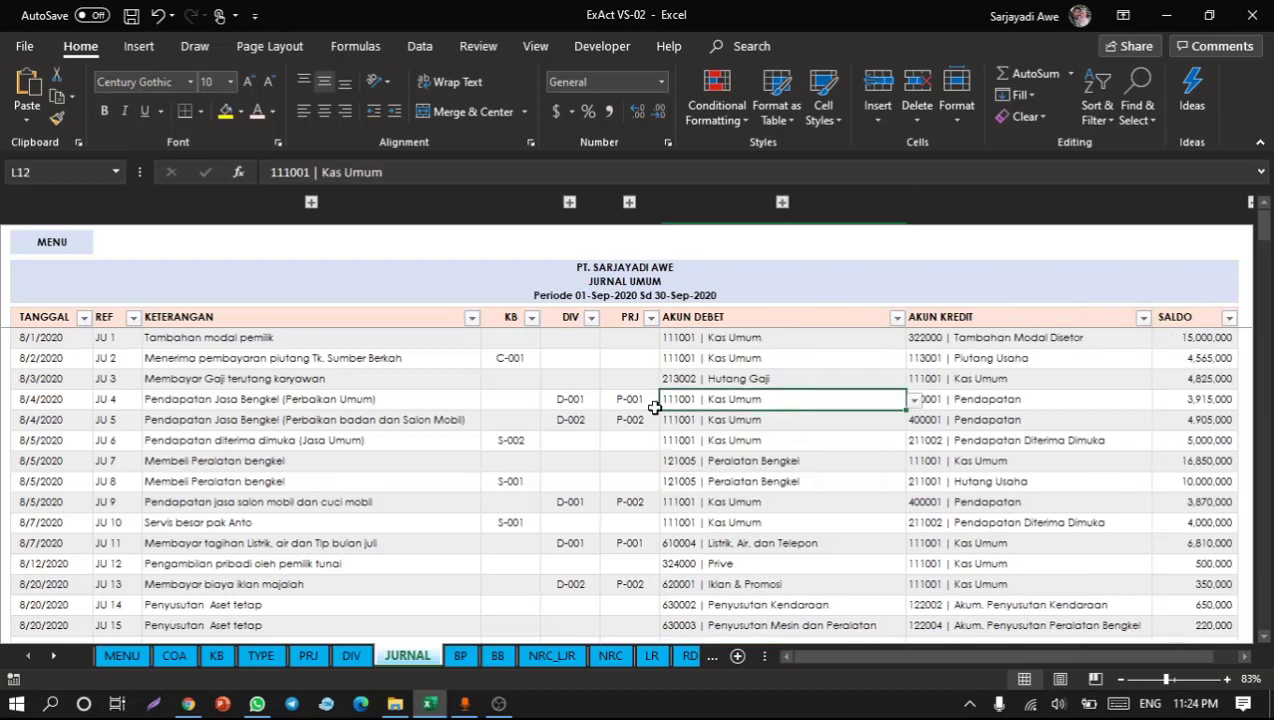
Step: Examine the PRJ and DIV codes assigned to the journal entries, along with the debit account of JU 6
{"action": "left_click_drag", "start_coordinate": [632, 346], "coordinate": [645, 566]}
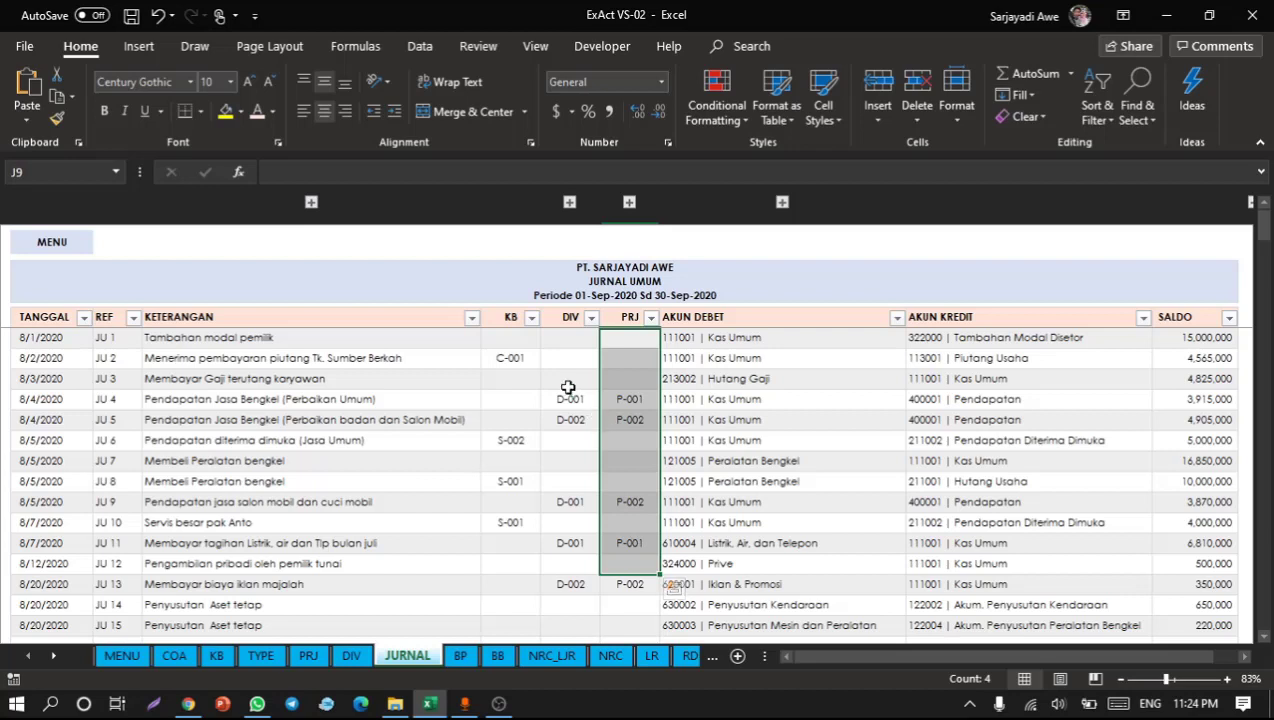
{"action": "left_click_drag", "start_coordinate": [565, 385], "coordinate": [537, 582]}
{"action": "left_click", "coordinate": [570, 543]}
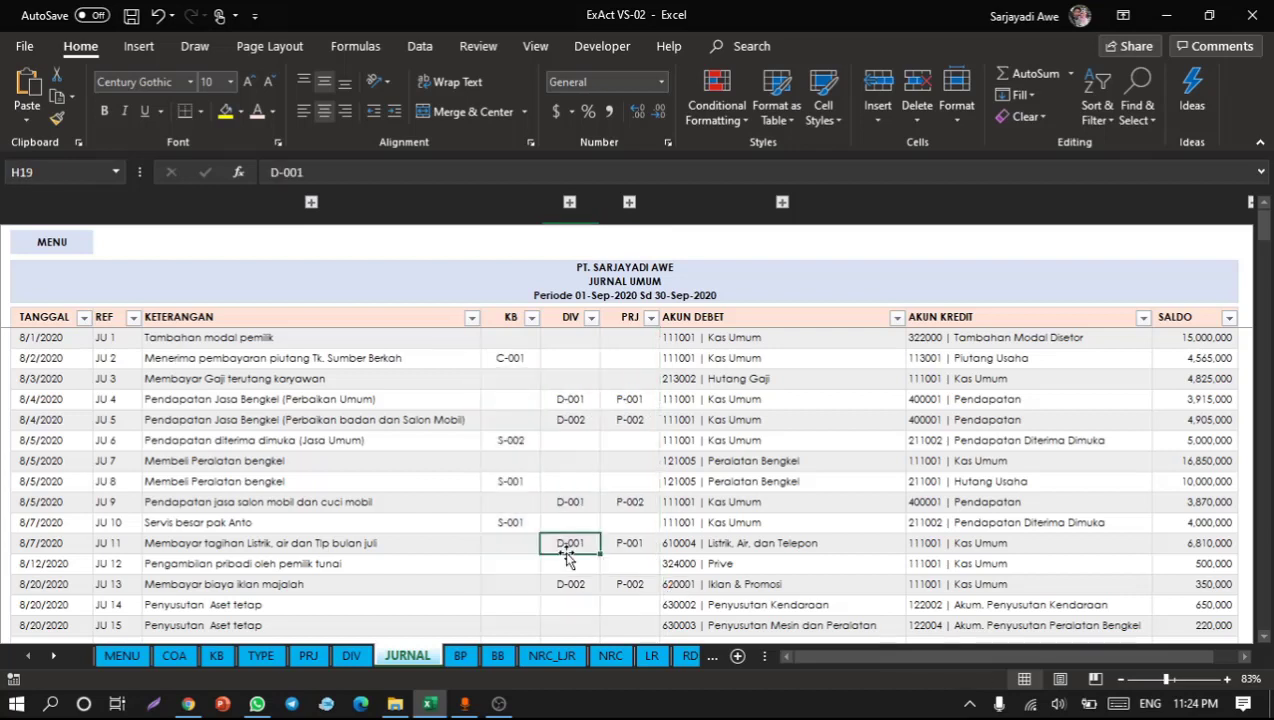
{"action": "left_click", "coordinate": [634, 437]}
{"action": "left_click", "coordinate": [757, 443]}
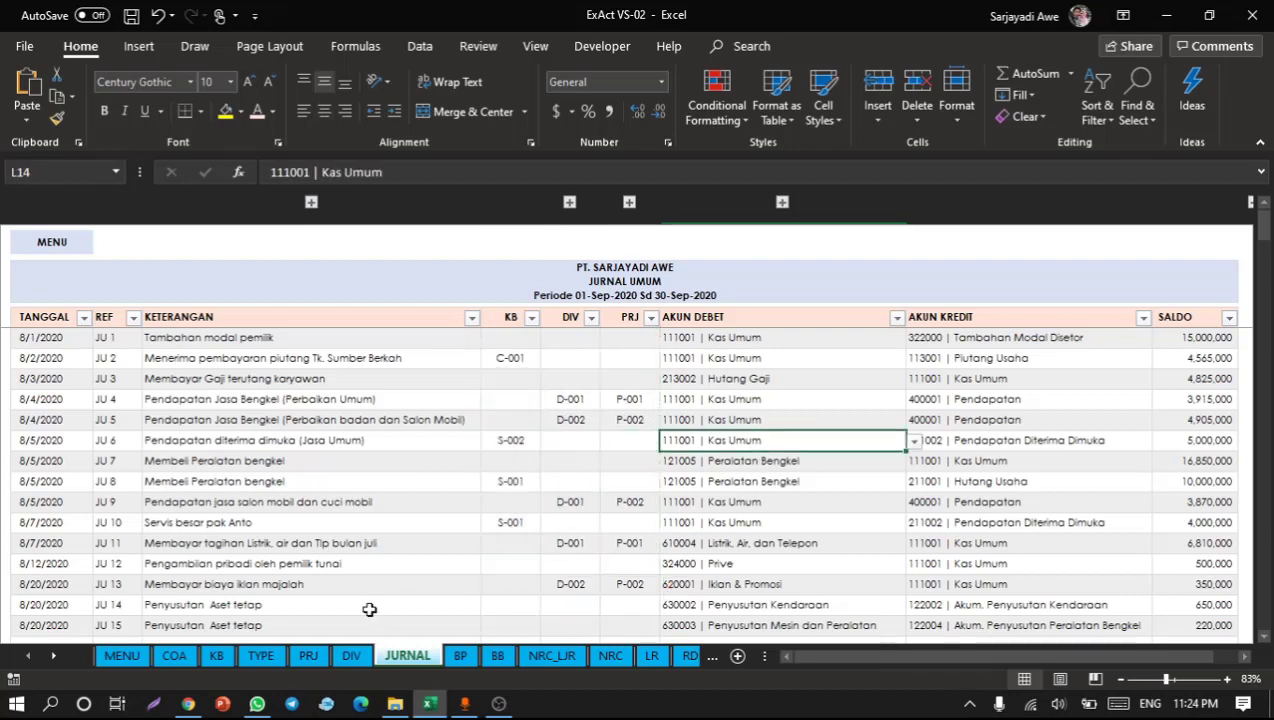
Step: Return to the main menu by way of the BP sheet, open Neraca, and review the balance sheet through to Total Kewajiban dan Modal
{"action": "left_click", "coordinate": [460, 656]}
{"action": "left_click", "coordinate": [41, 284]}
{"action": "left_click", "coordinate": [392, 331]}
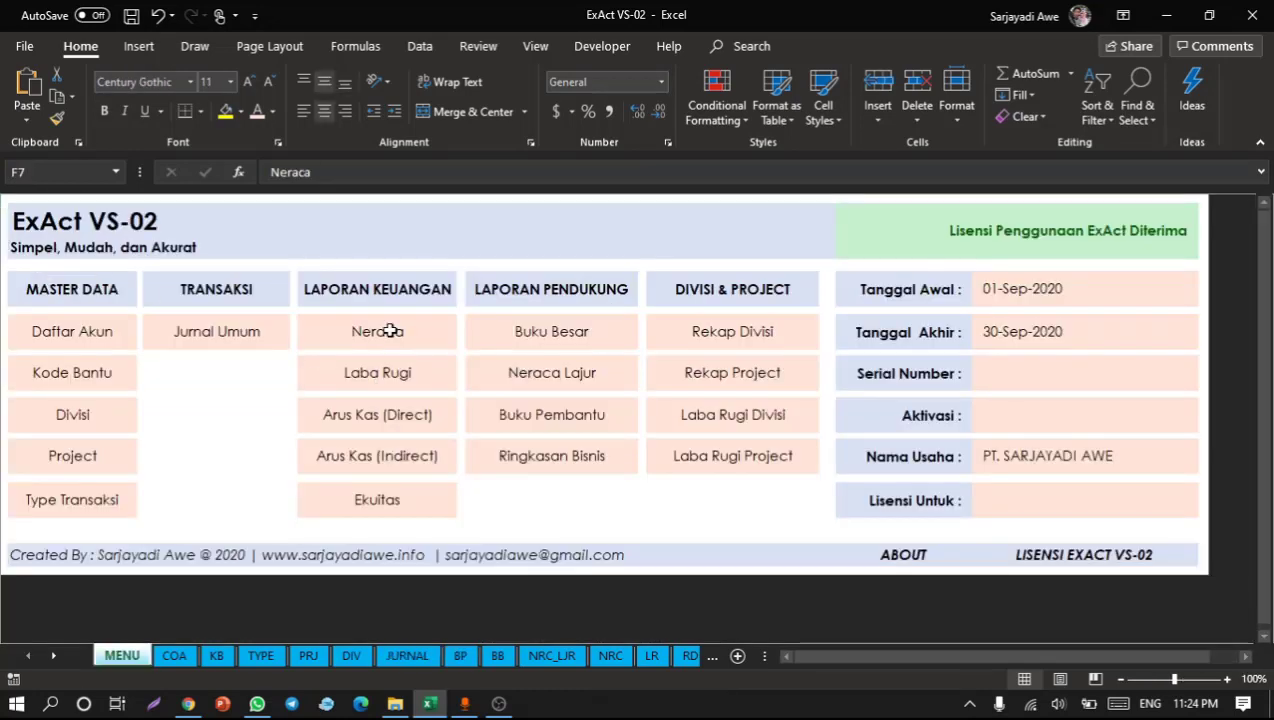
{"action": "left_click", "coordinate": [471, 399]}
{"action": "scroll", "coordinate": [471, 399], "scroll_direction": "down", "scroll_amount": 10}
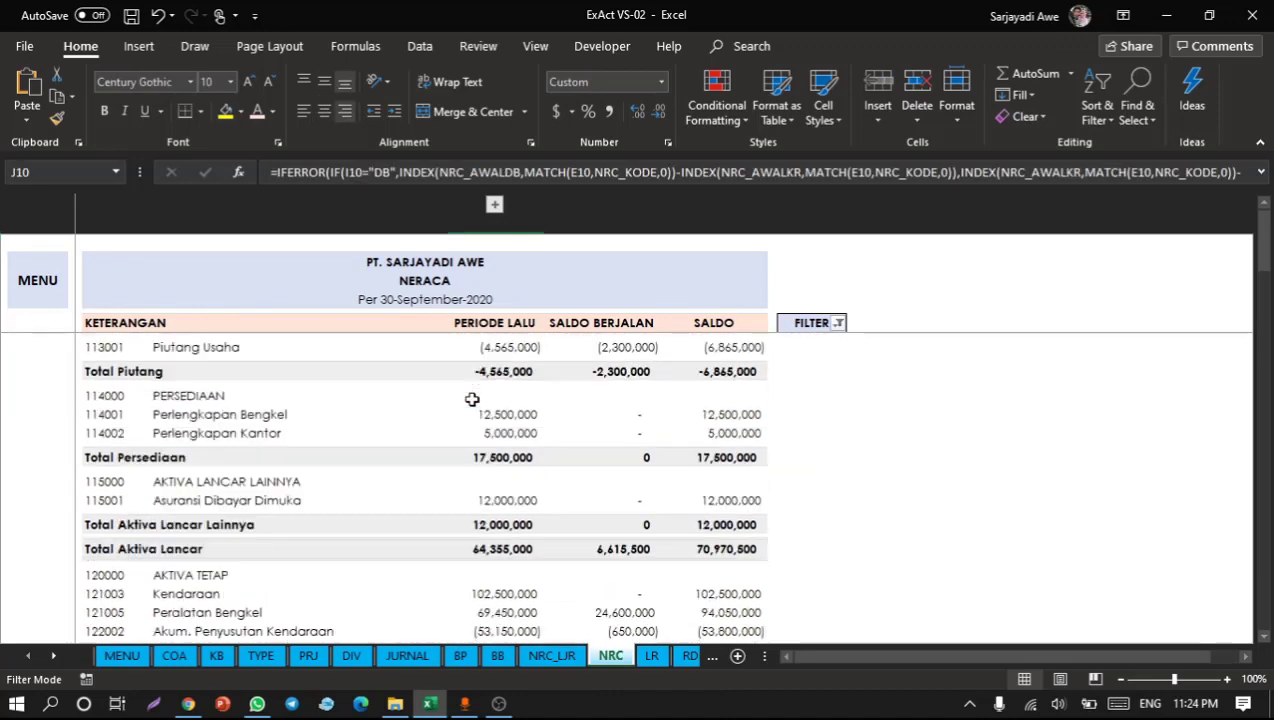
{"action": "scroll", "coordinate": [471, 399], "scroll_direction": "down", "scroll_amount": 4}
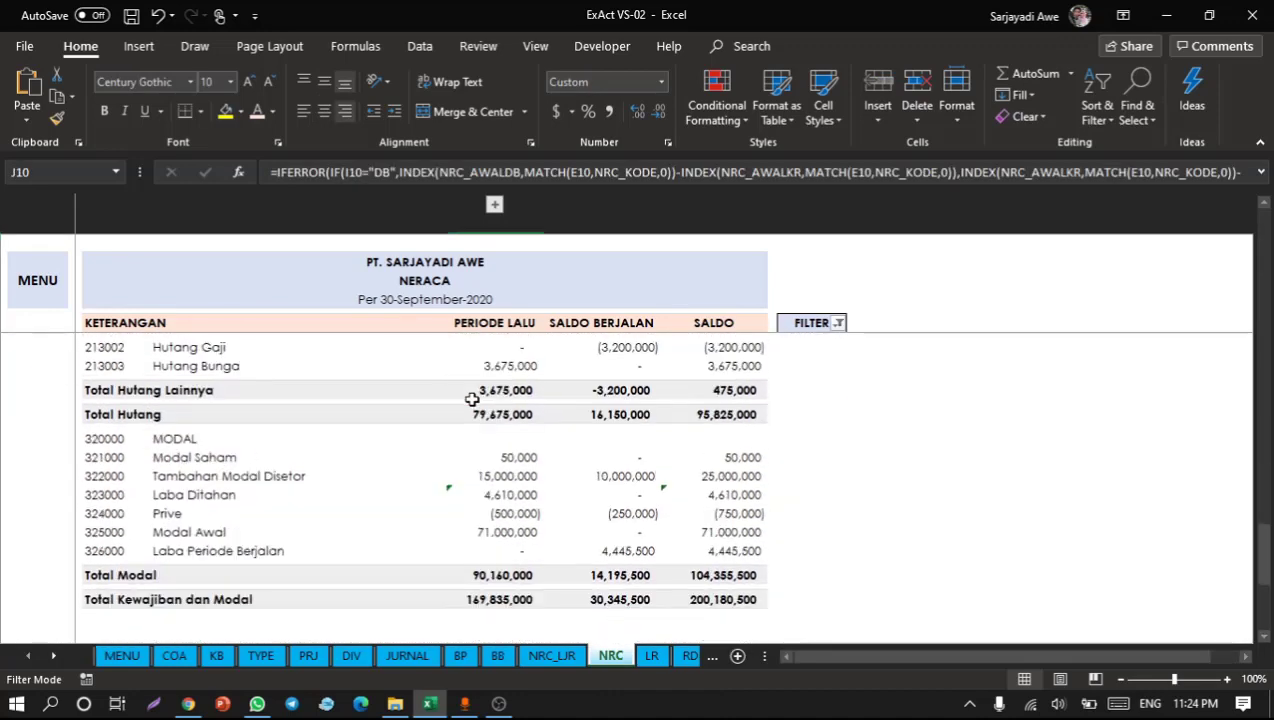
{"action": "scroll", "coordinate": [471, 399], "scroll_direction": "up", "scroll_amount": 14}
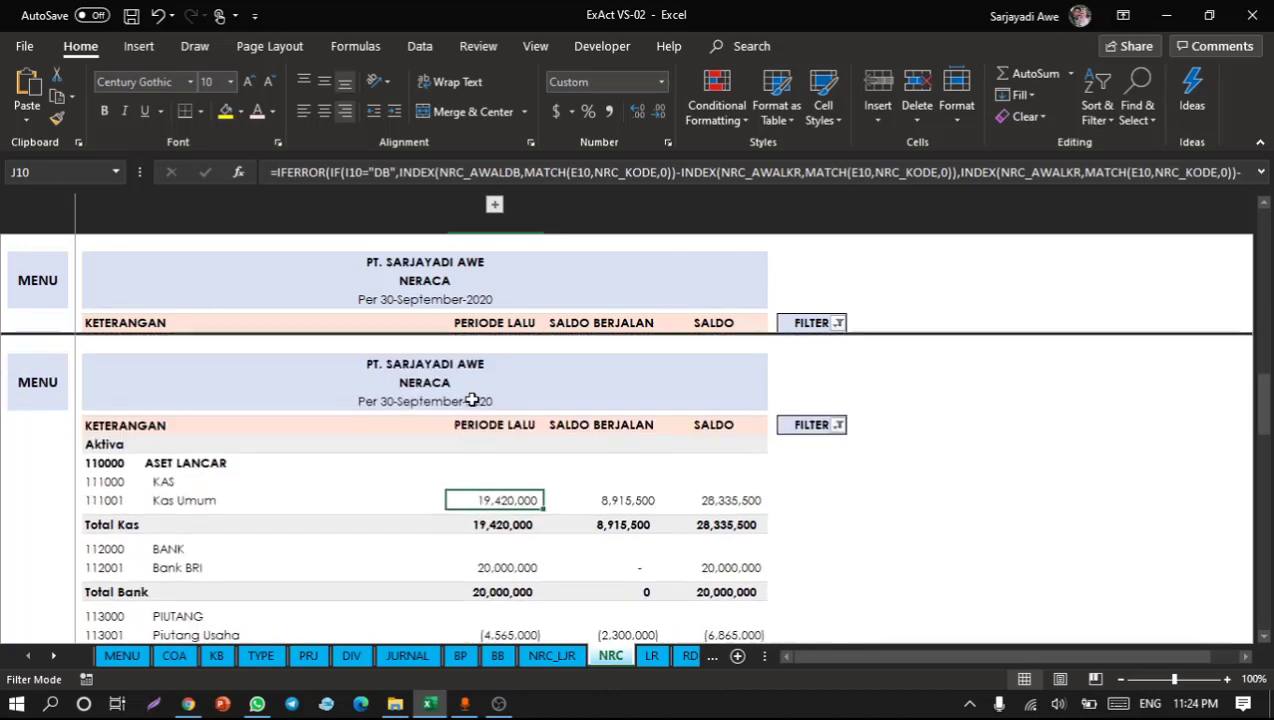
Step: Open Laba Rugi from the main menu, apply its FILTER with only 1 included, and review the statement down to Pendapatan Bersih
{"action": "left_click", "coordinate": [40, 286]}
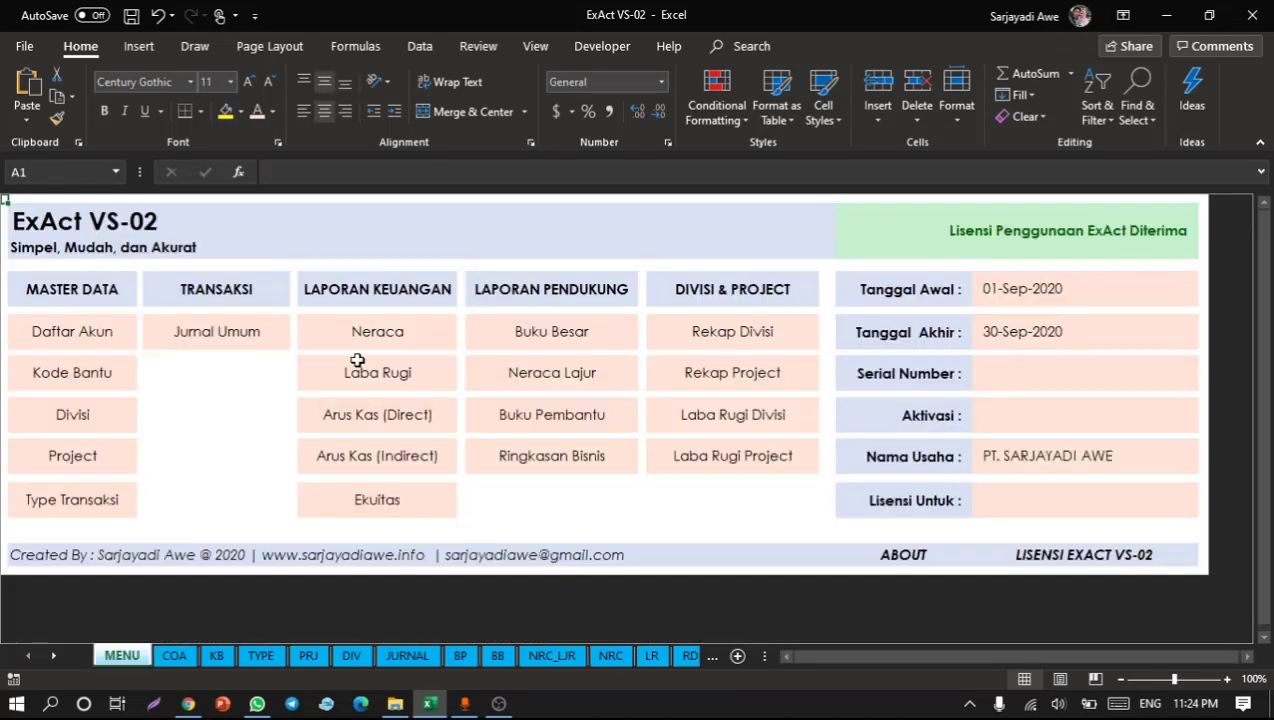
{"action": "left_click", "coordinate": [372, 366]}
{"action": "left_click", "coordinate": [489, 404]}
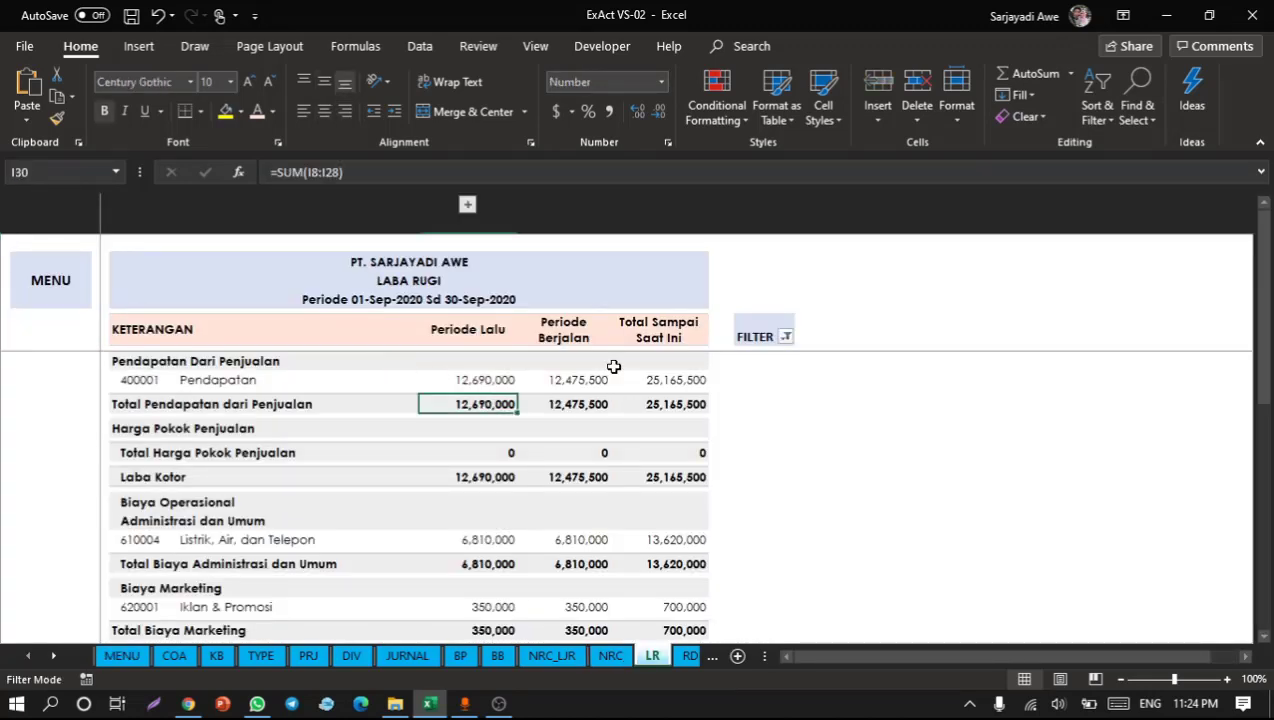
{"action": "left_click", "coordinate": [786, 338]}
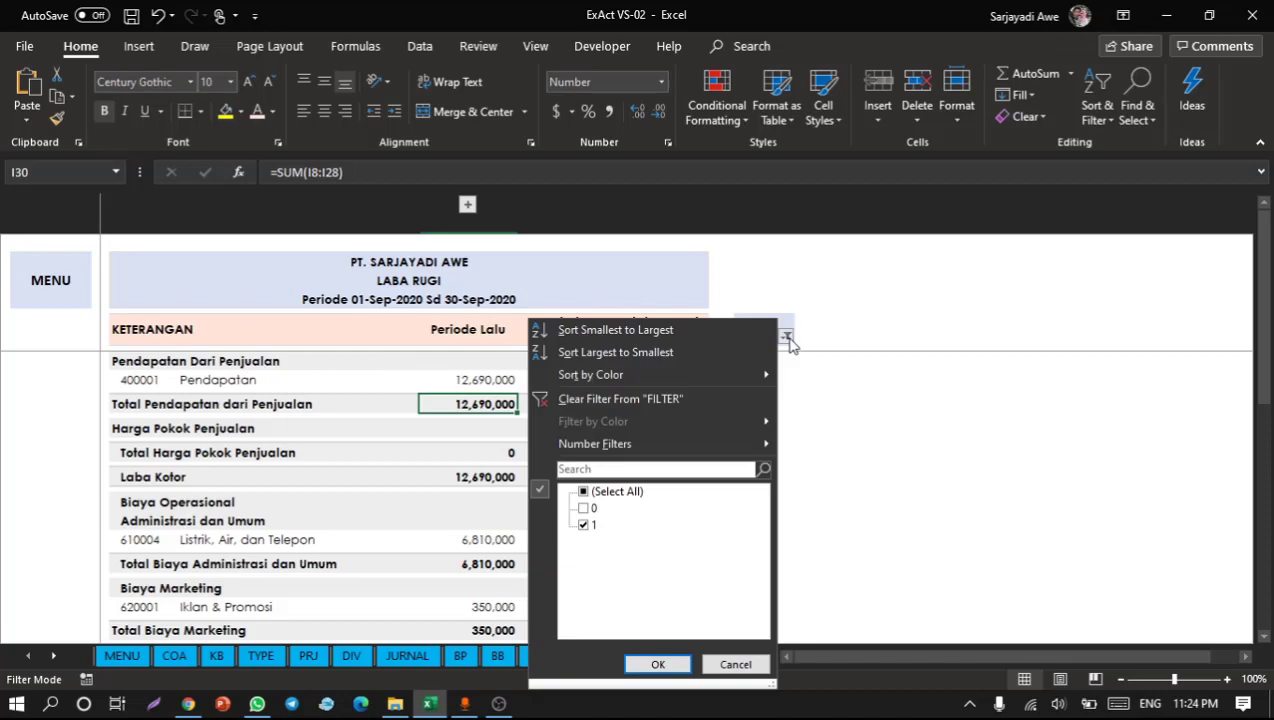
{"action": "left_click", "coordinate": [657, 664]}
{"action": "left_click", "coordinate": [205, 455]}
{"action": "scroll", "coordinate": [205, 458], "scroll_direction": "down", "scroll_amount": 5}
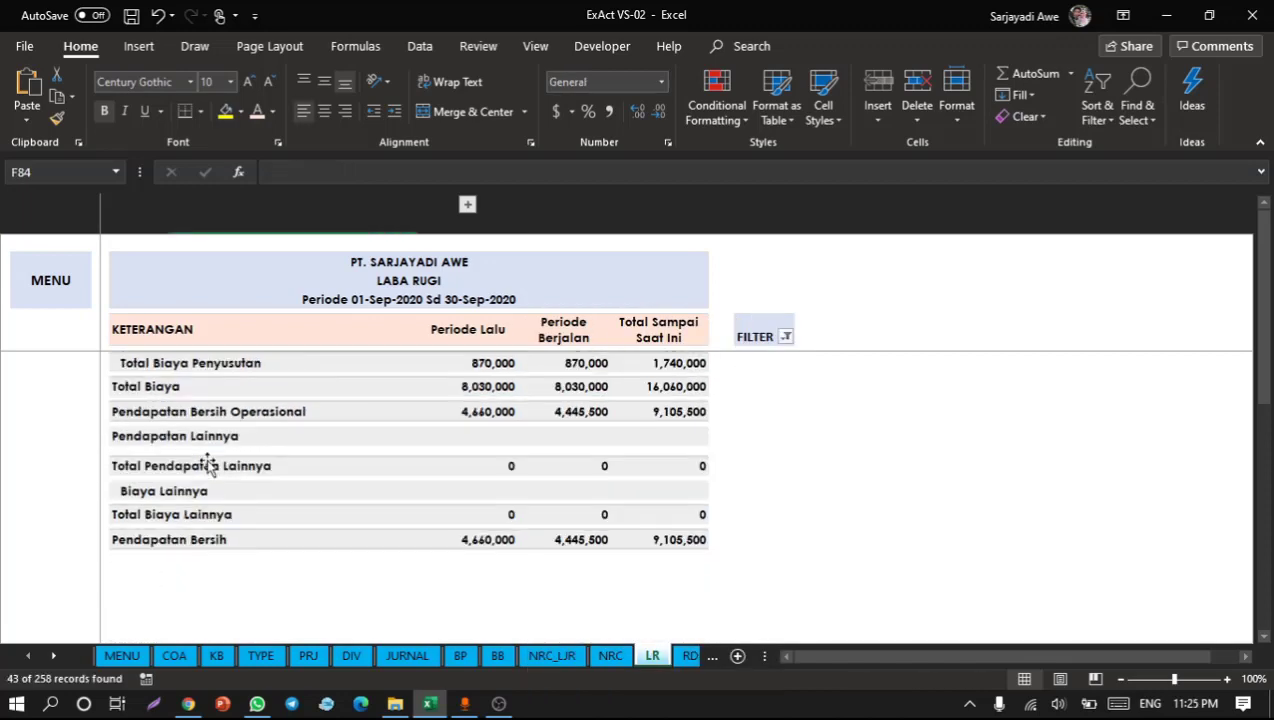
{"action": "scroll", "coordinate": [207, 458], "scroll_direction": "up", "scroll_amount": 3}
{"action": "scroll", "coordinate": [207, 458], "scroll_direction": "up", "scroll_amount": 2}
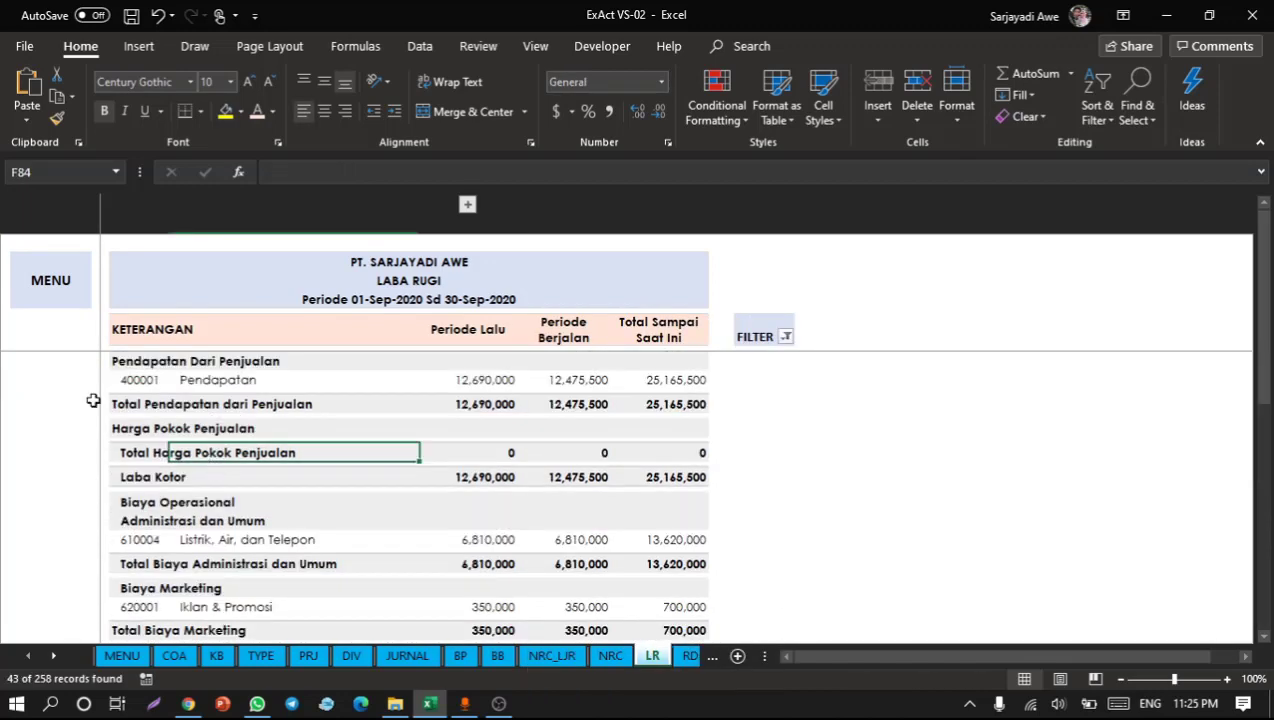
Step: View the Arus Kas (Direct) and Arus Kas (Indirect) cash flow statements in turn, going through the main menu
{"action": "left_click", "coordinate": [68, 284]}
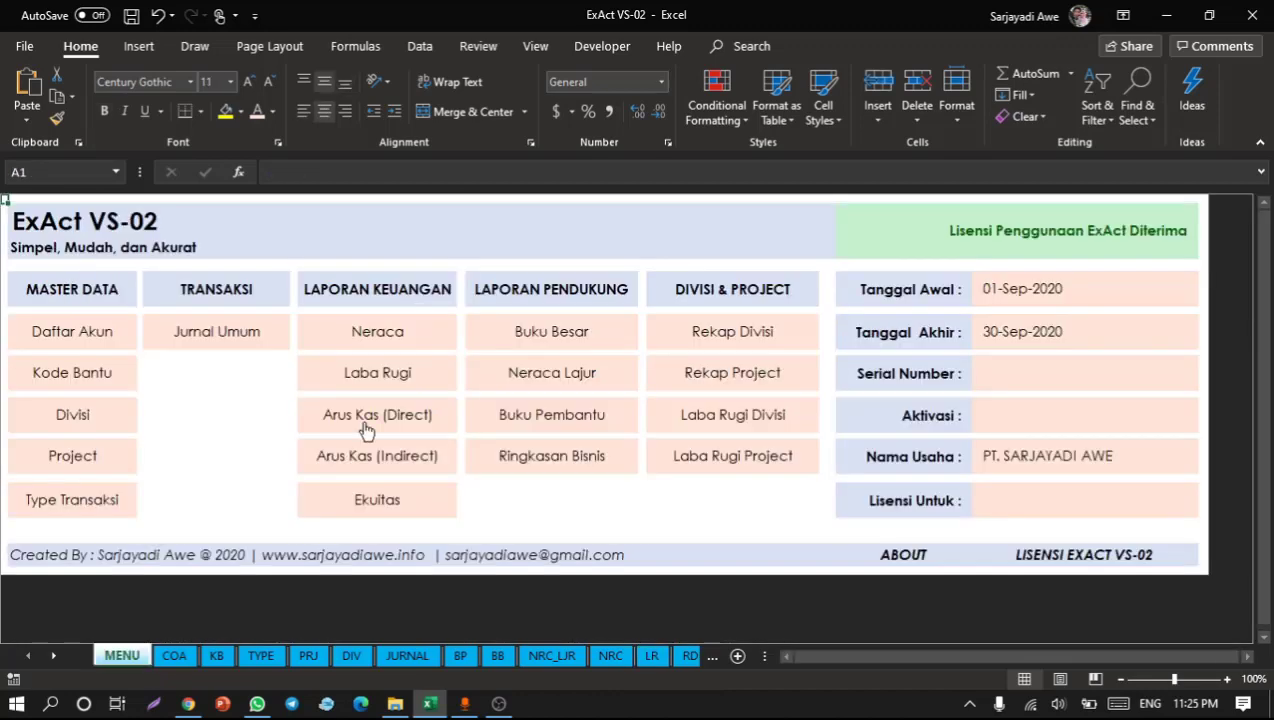
{"action": "left_click", "coordinate": [366, 428]}
{"action": "left_click", "coordinate": [464, 328]}
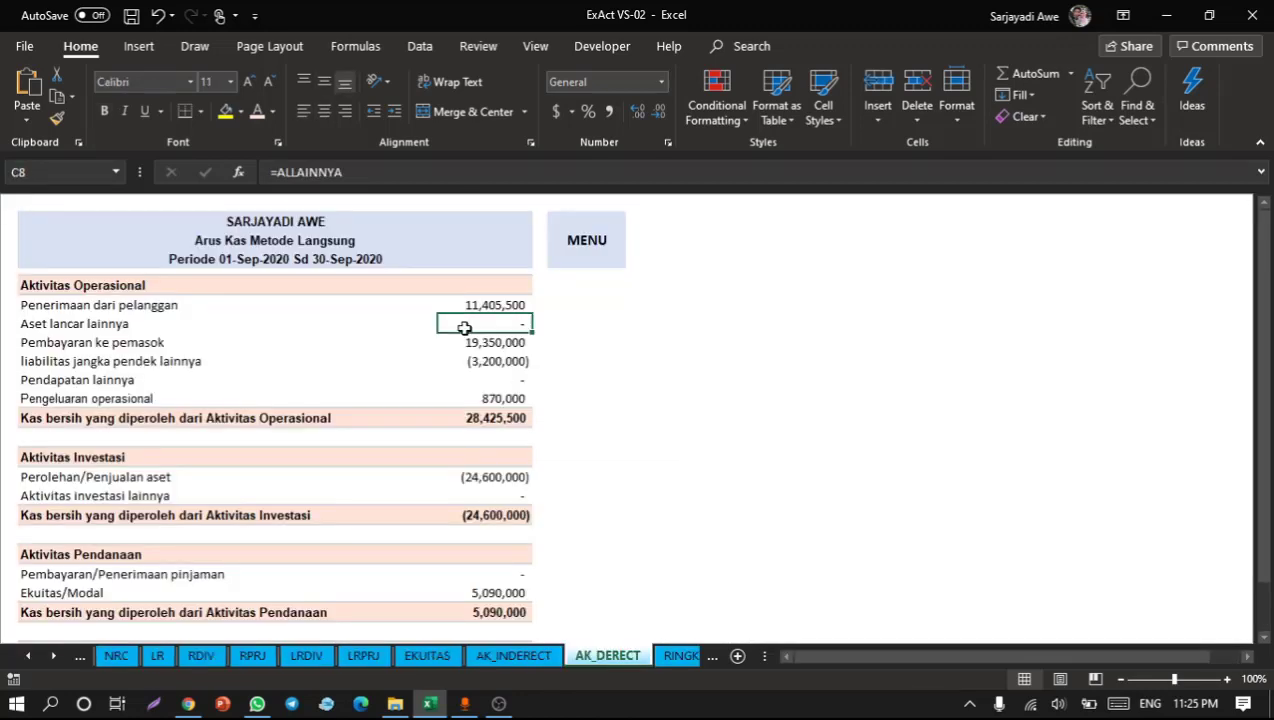
{"action": "left_click", "coordinate": [594, 245]}
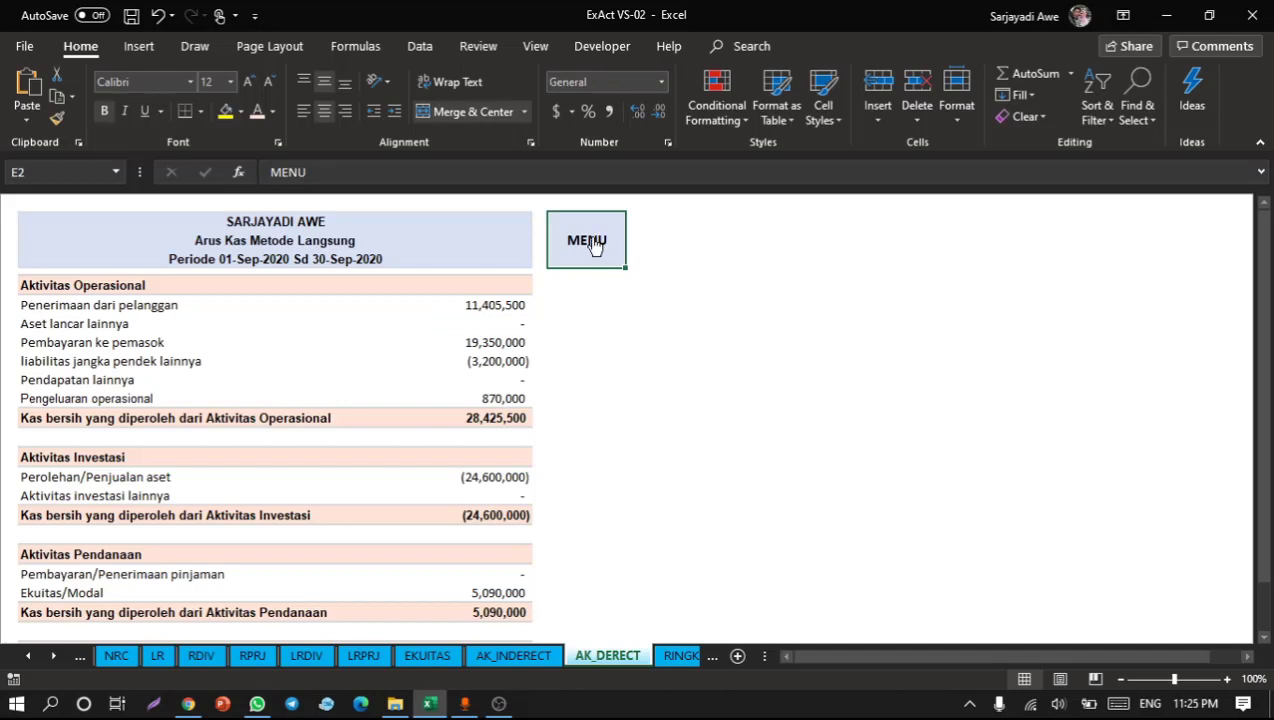
{"action": "left_click", "coordinate": [592, 243]}
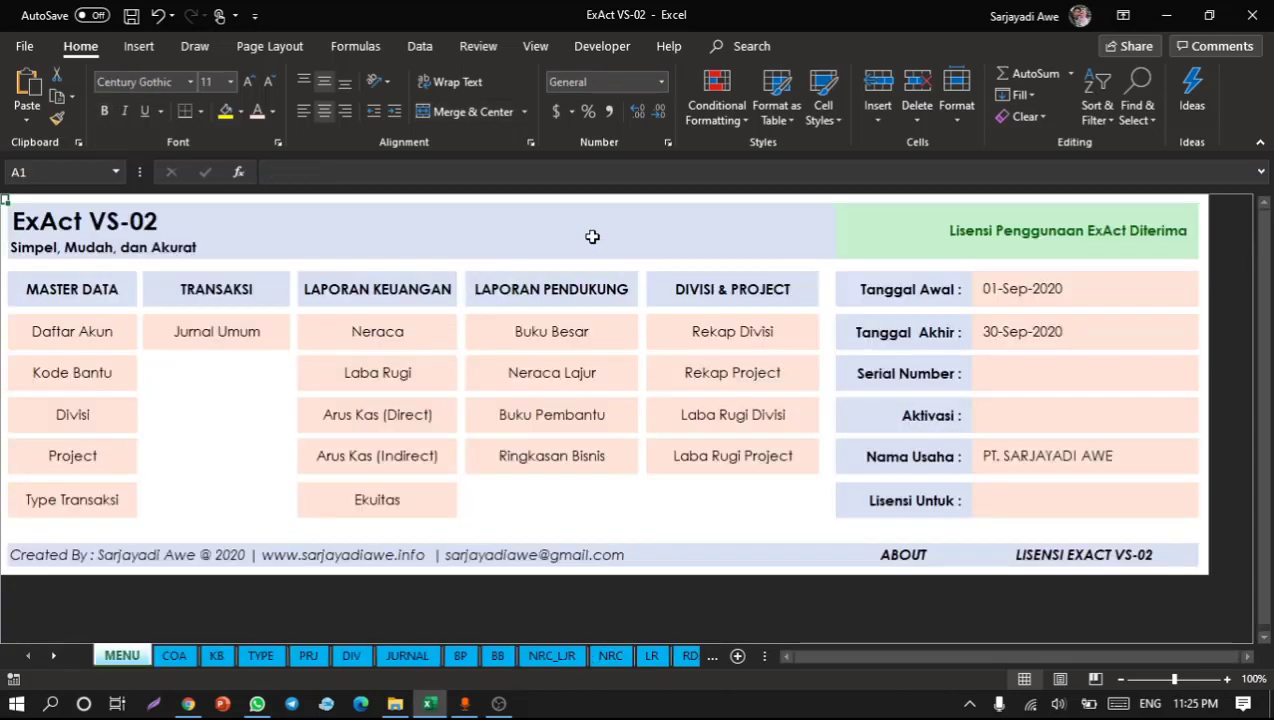
{"action": "left_click", "coordinate": [397, 465]}
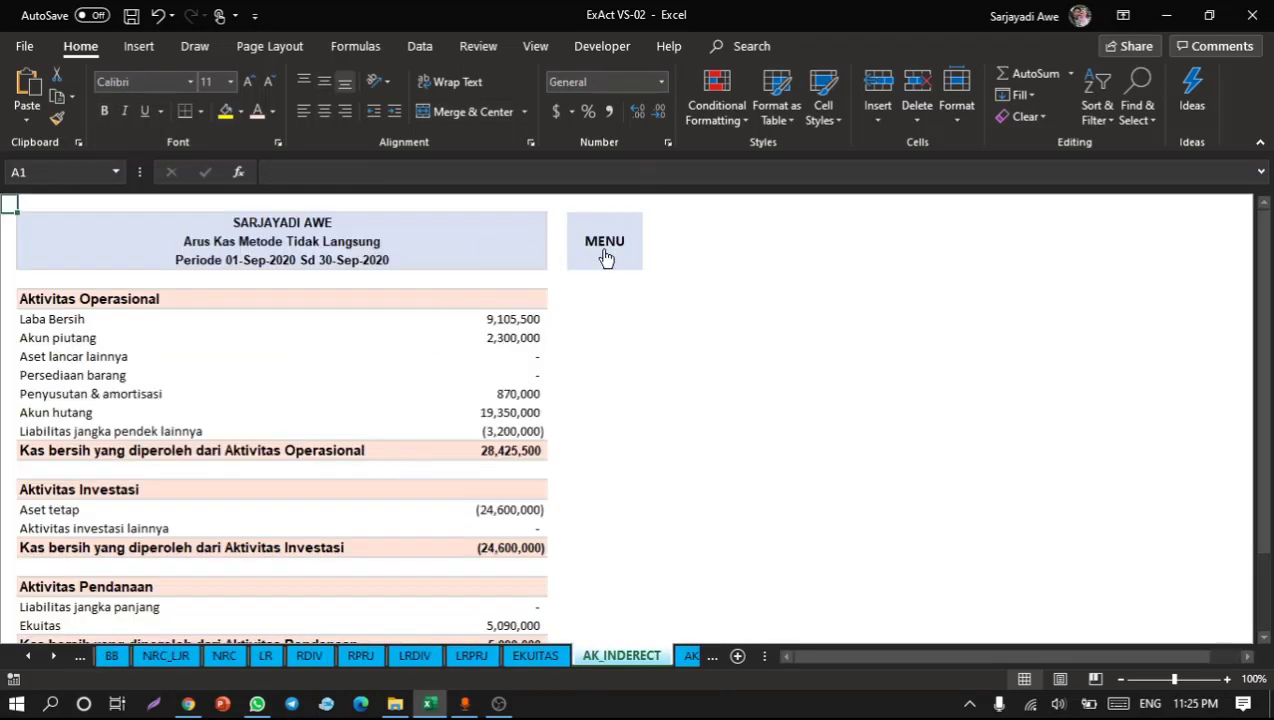
Step: Open the Ekuitas report from the main menu, check the Saldo Akhir of Prive, and return to the menu
{"action": "left_click", "coordinate": [603, 250]}
{"action": "left_click", "coordinate": [375, 499]}
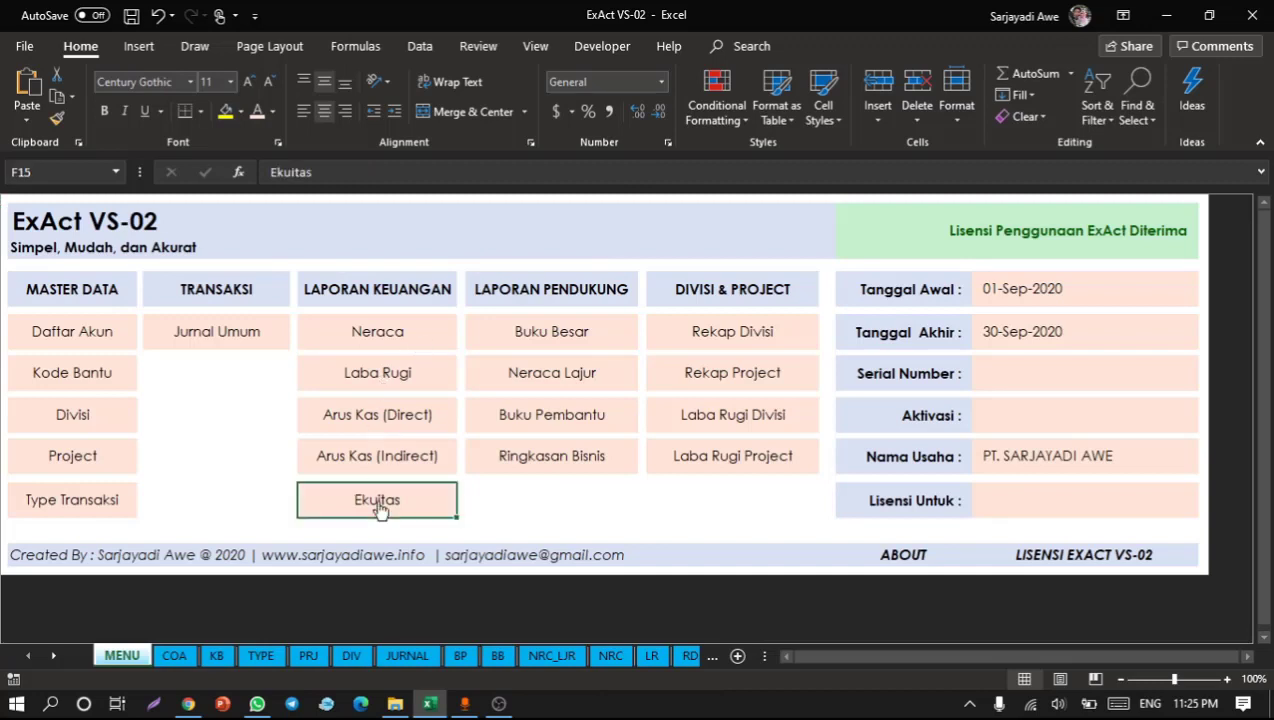
{"action": "left_click", "coordinate": [557, 383]}
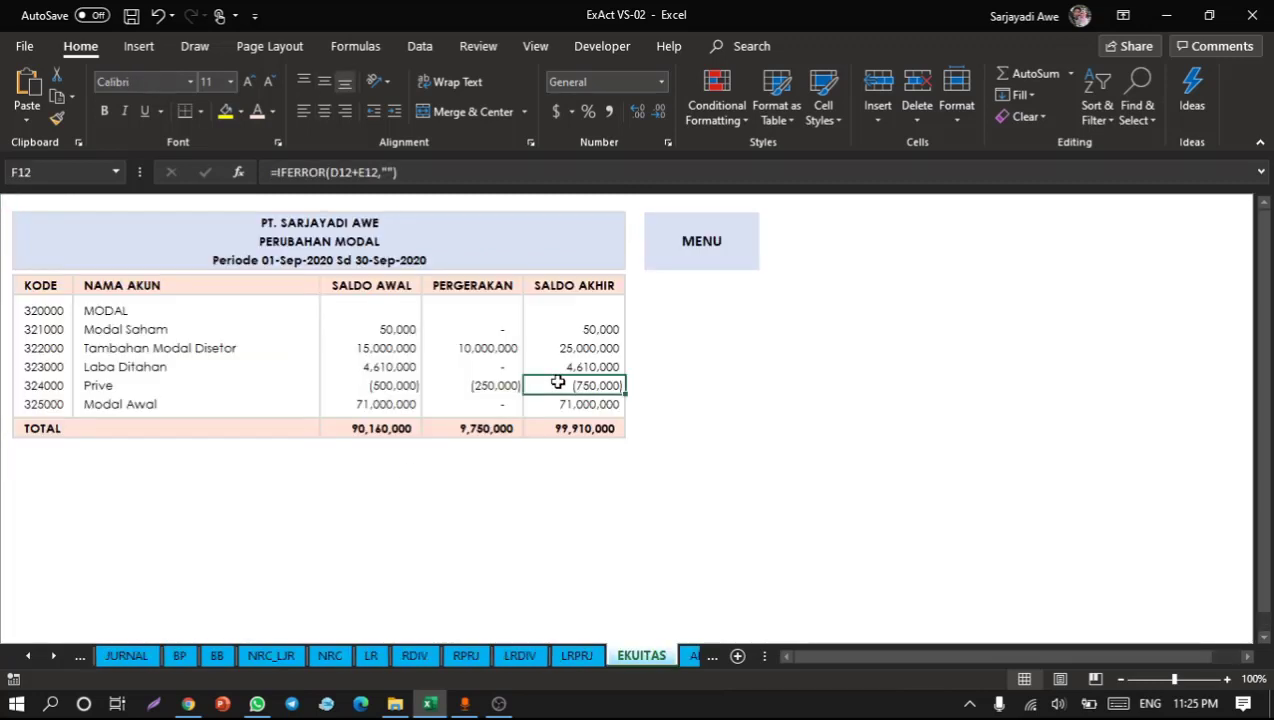
{"action": "left_click", "coordinate": [705, 251]}
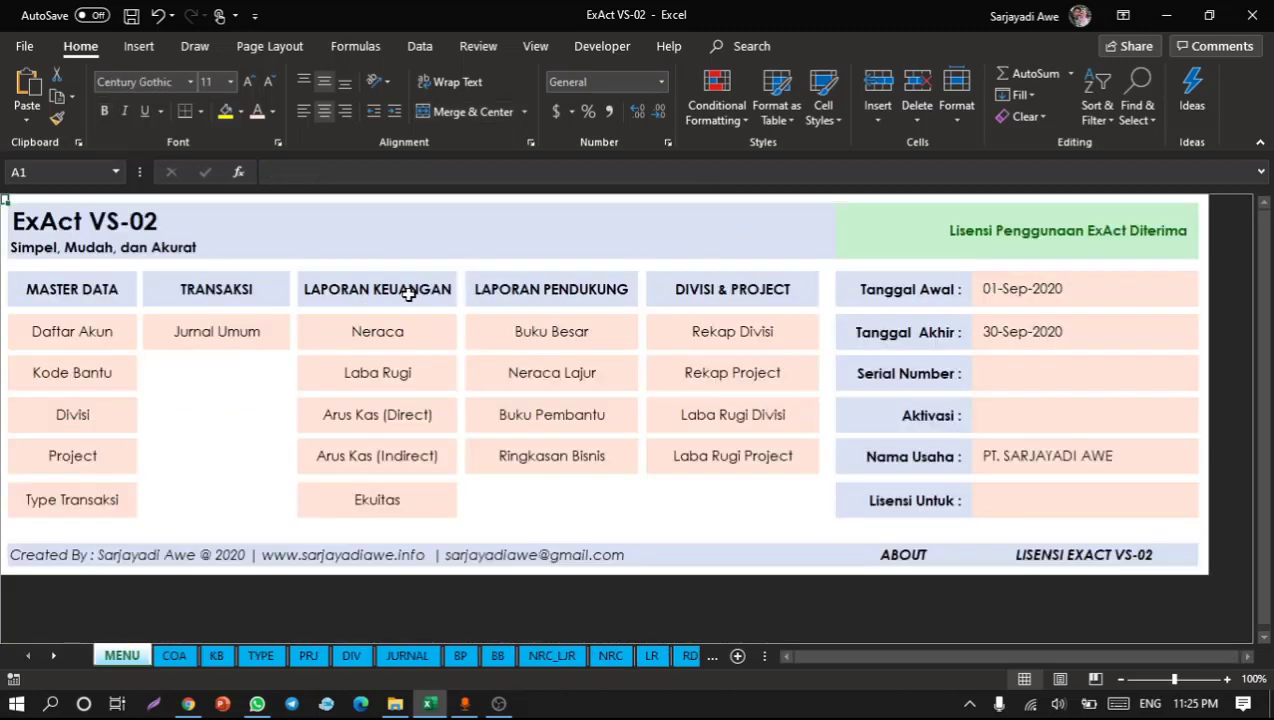
Step: Open Buku Besar from the Laporan Pendukung group and inspect the AKUN account list while viewing the 111001 | Kas Umum ledger
{"action": "left_click", "coordinate": [408, 291]}
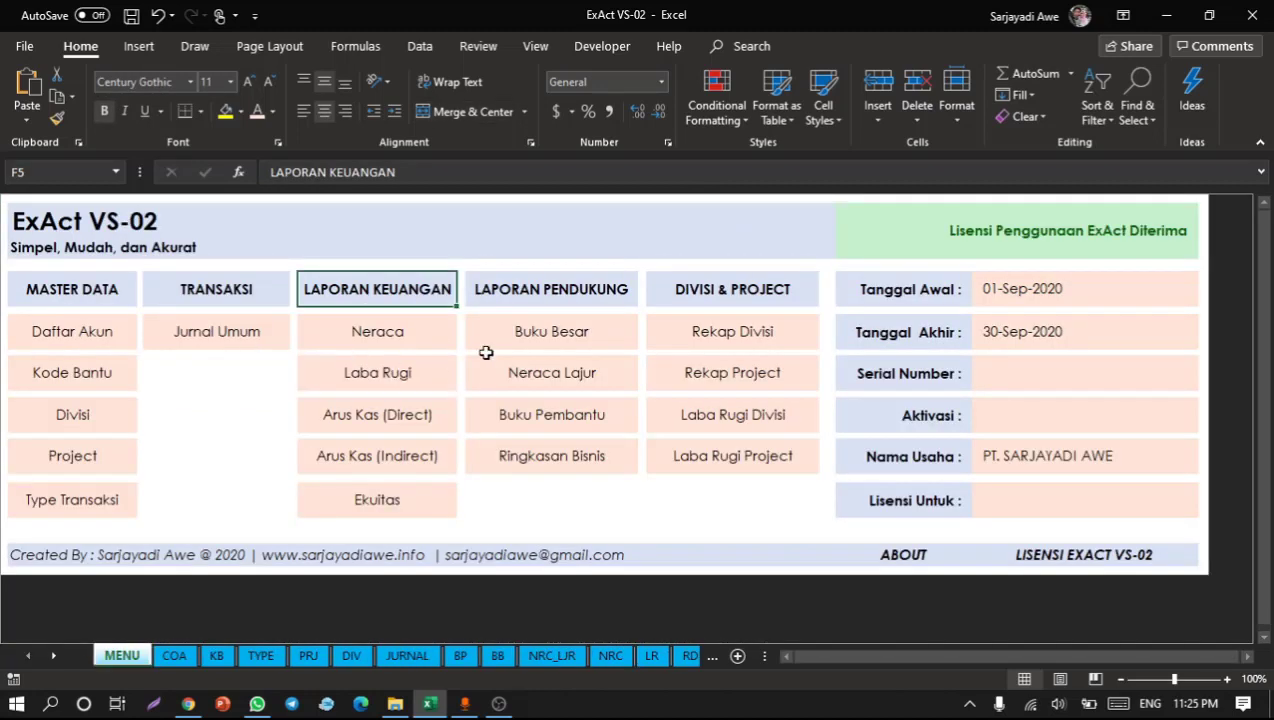
{"action": "left_click", "coordinate": [547, 290]}
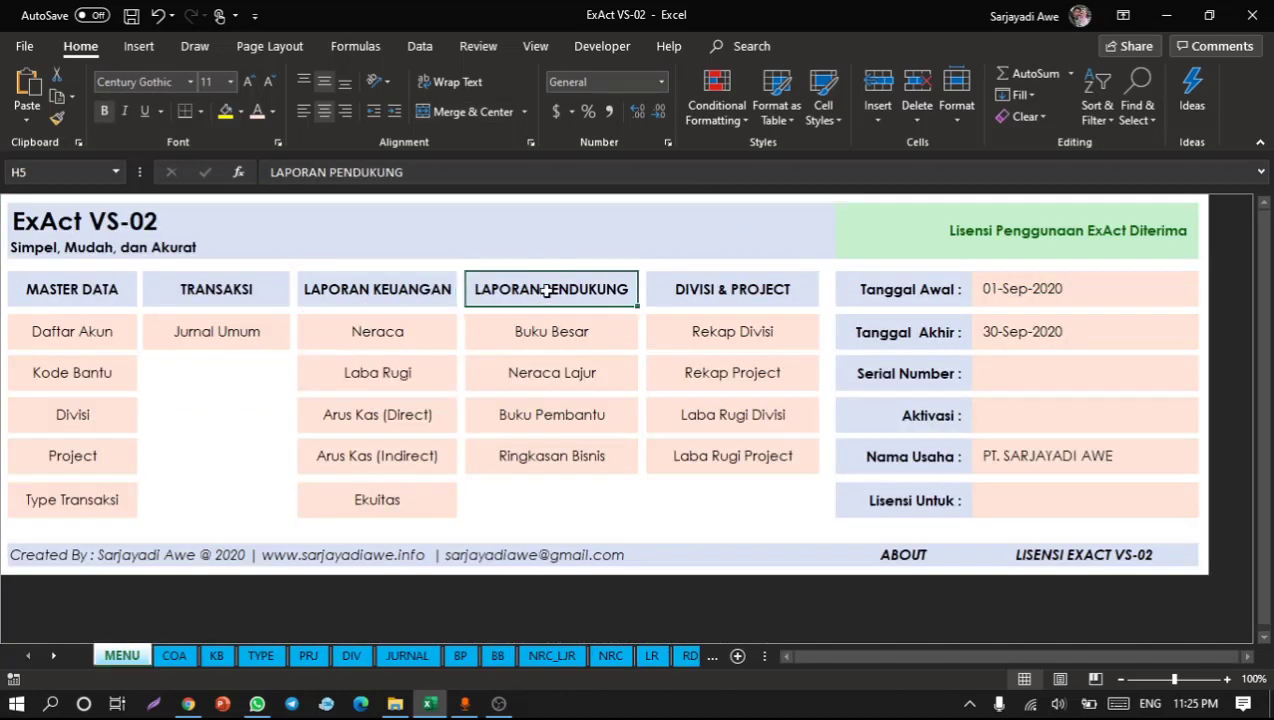
{"action": "left_click", "coordinate": [588, 335]}
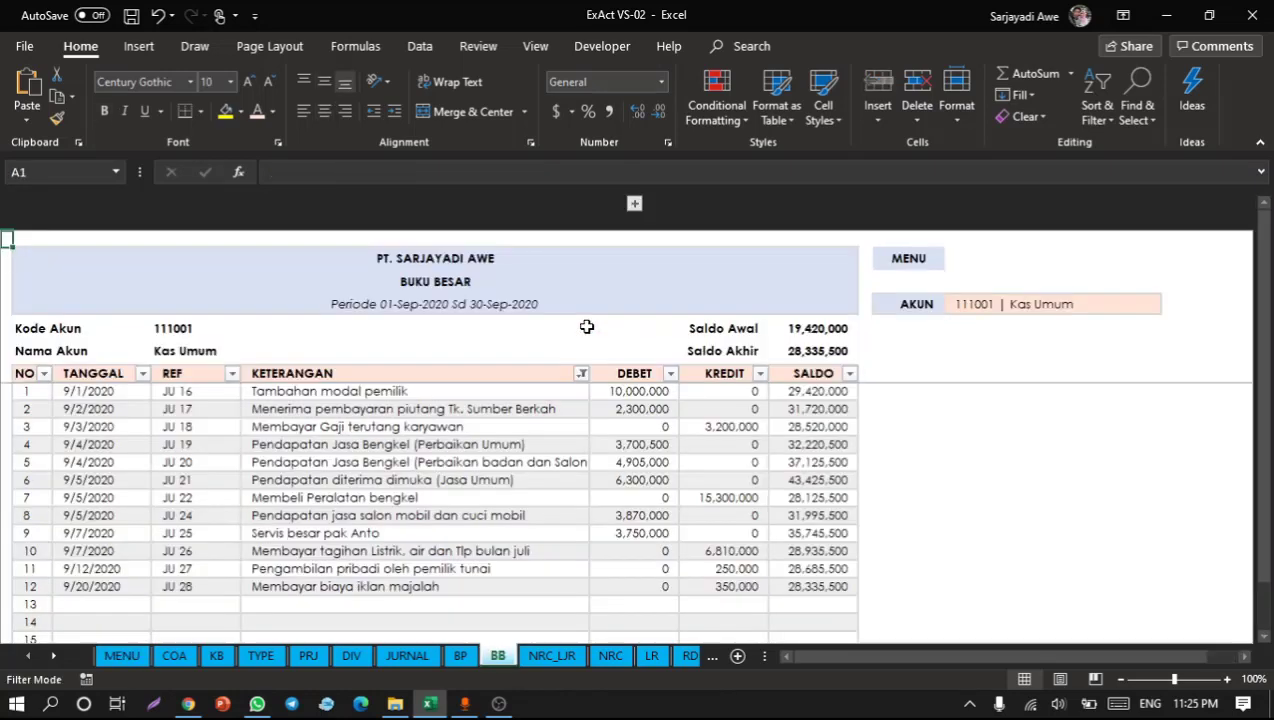
{"action": "left_click", "coordinate": [1087, 310]}
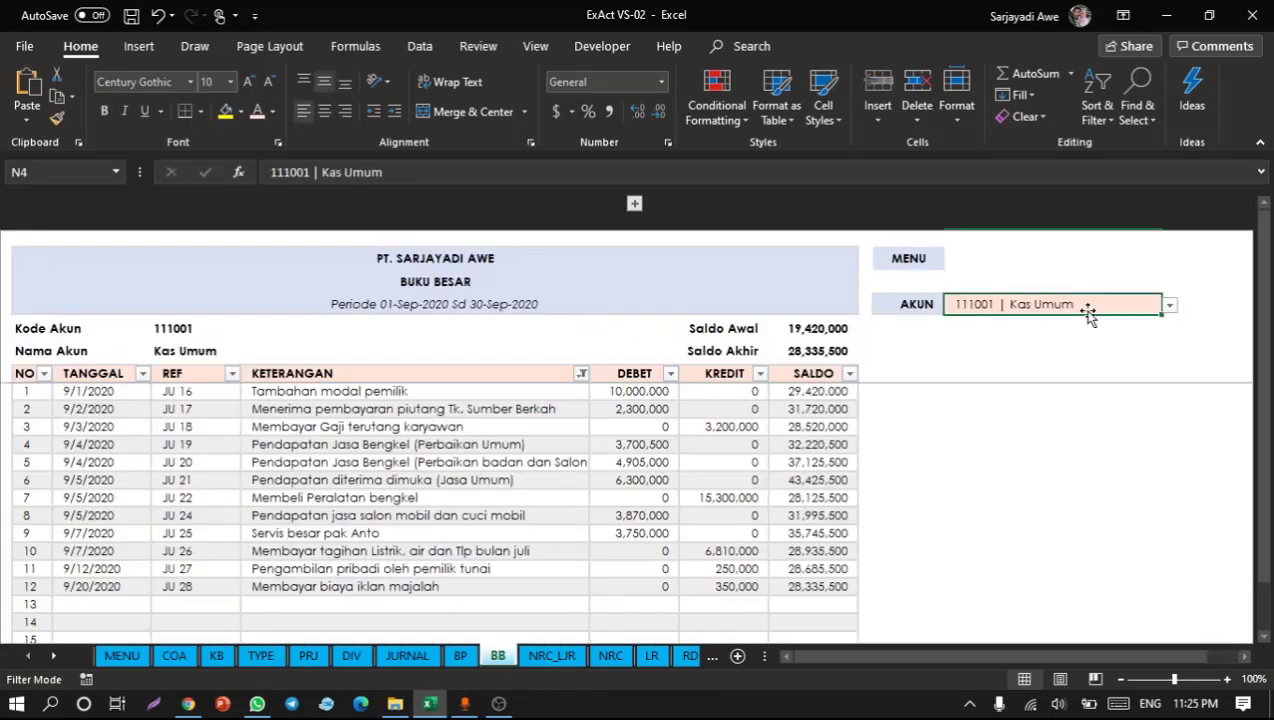
{"action": "left_click", "coordinate": [1169, 306]}
{"action": "left_click", "coordinate": [1036, 392]}
{"action": "left_click", "coordinate": [972, 330]}
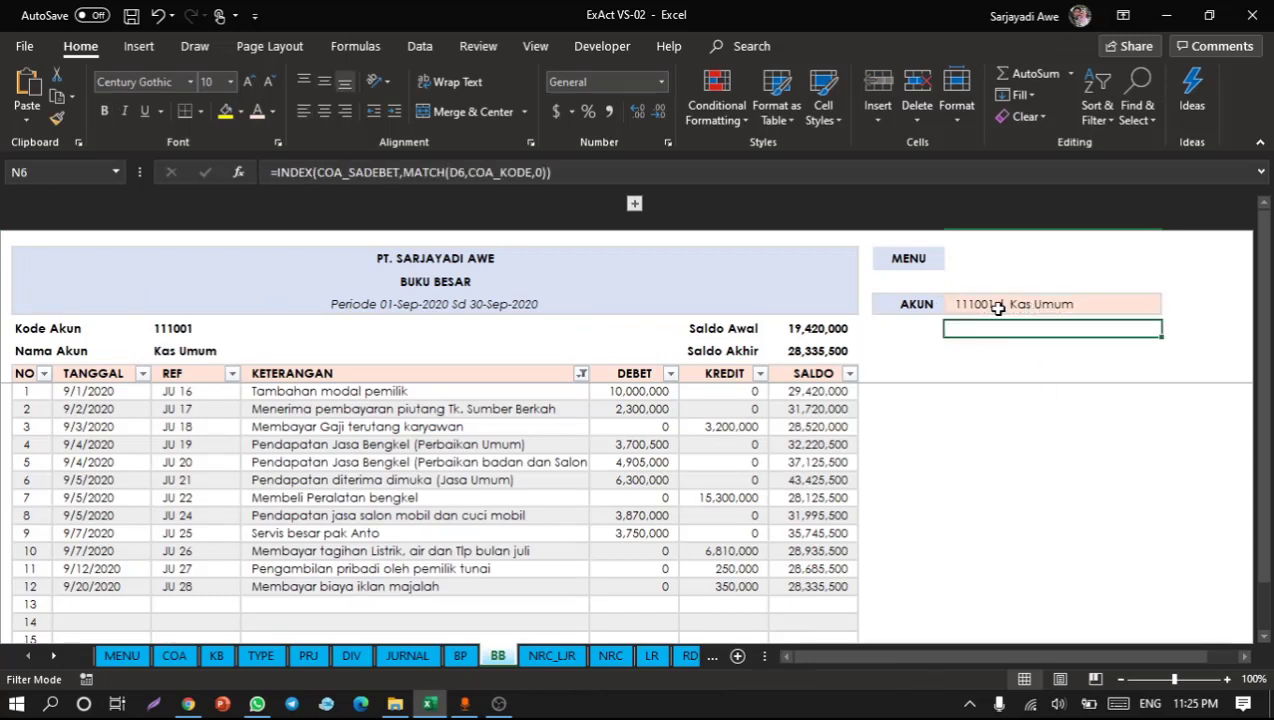
Step: Search the Buku Besar AKUN list for "penda" and select 400001 | Pendapatan as the ledger account
{"action": "left_click", "coordinate": [1001, 306]}
{"action": "type", "text": "penda"}
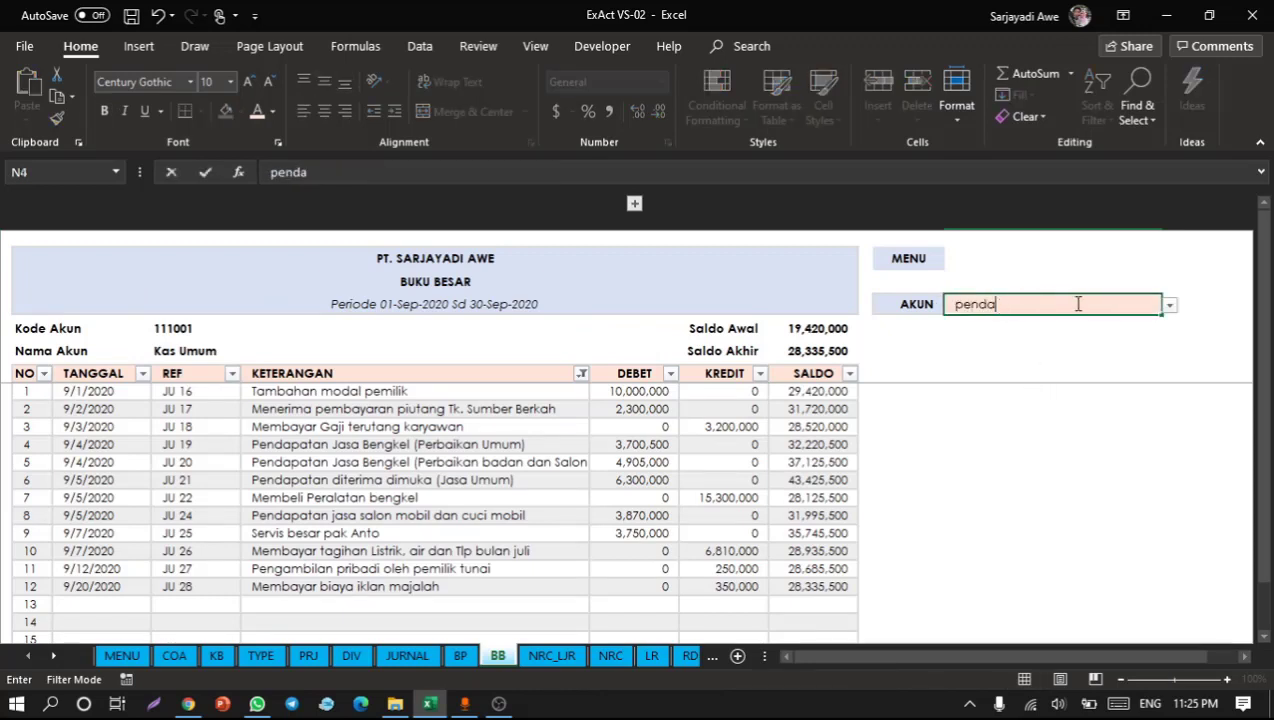
{"action": "left_click", "coordinate": [1168, 306]}
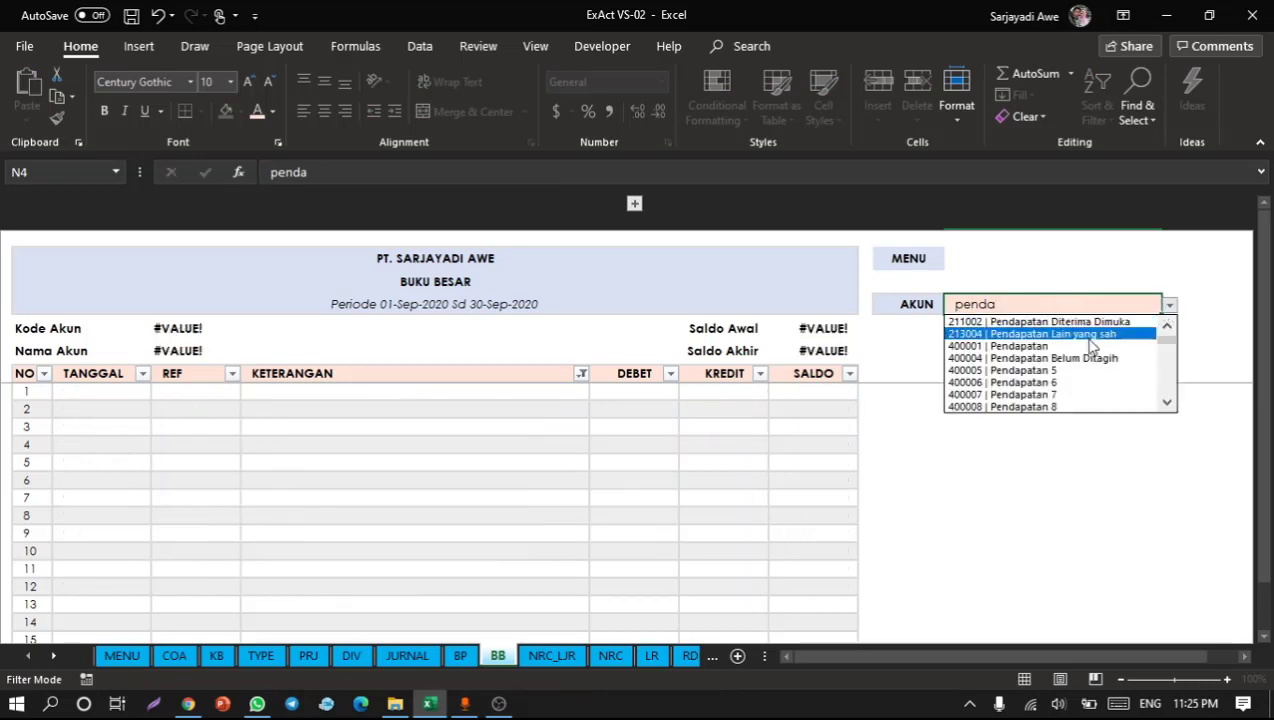
{"action": "left_click", "coordinate": [1000, 346]}
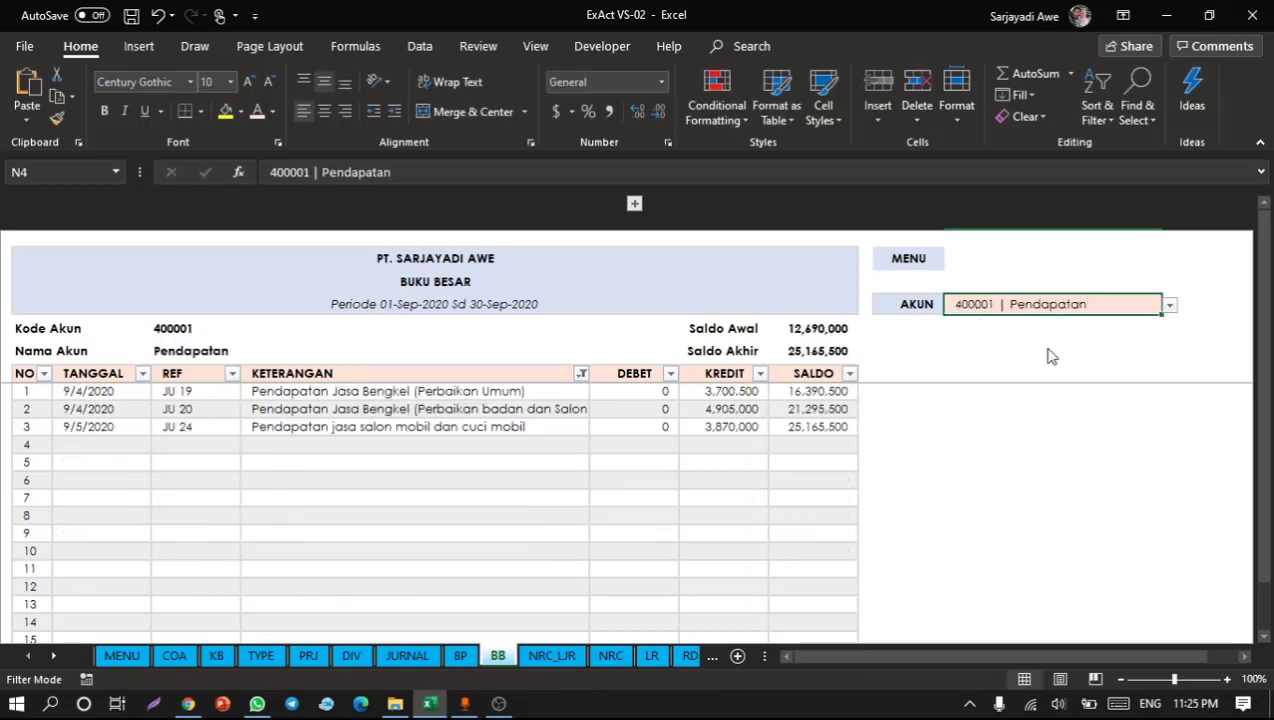
{"action": "left_click", "coordinate": [702, 473]}
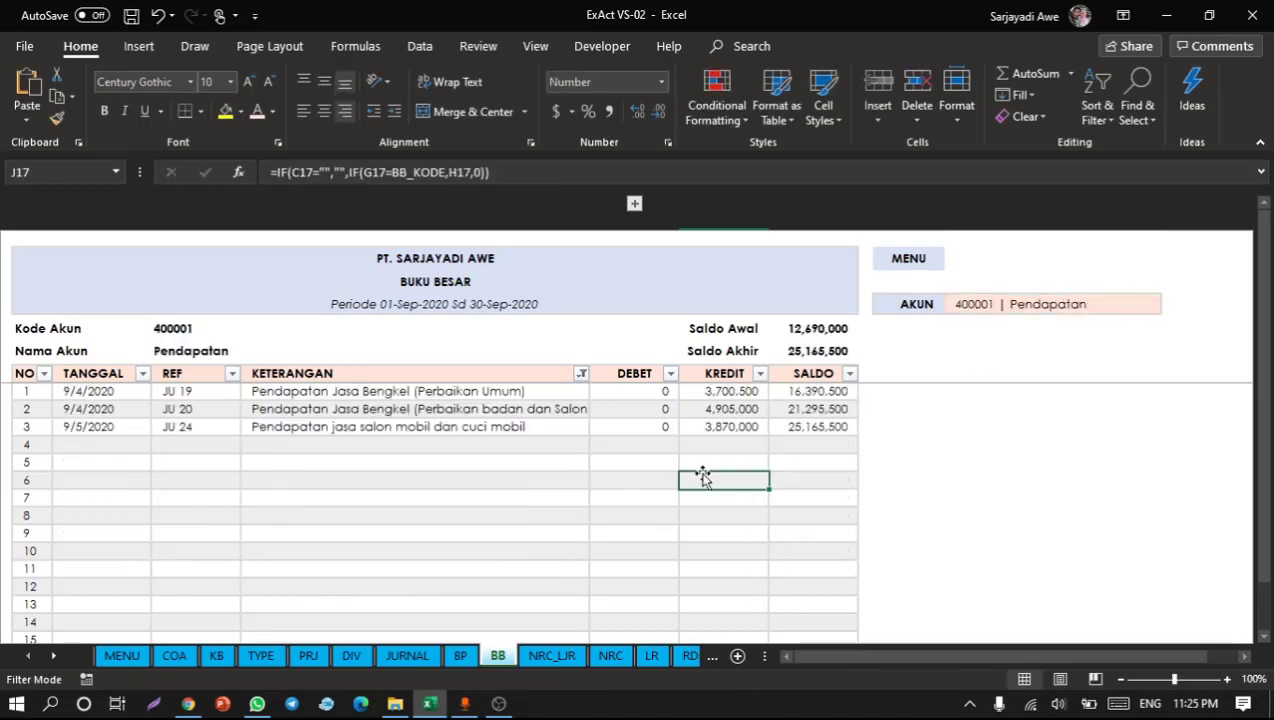
Step: Open Neraca Lajur from the main menu and review its worksheet balances across the accounts
{"action": "left_click", "coordinate": [905, 266]}
{"action": "left_click", "coordinate": [538, 381]}
{"action": "scroll", "coordinate": [494, 425], "scroll_direction": "down", "scroll_amount": 12}
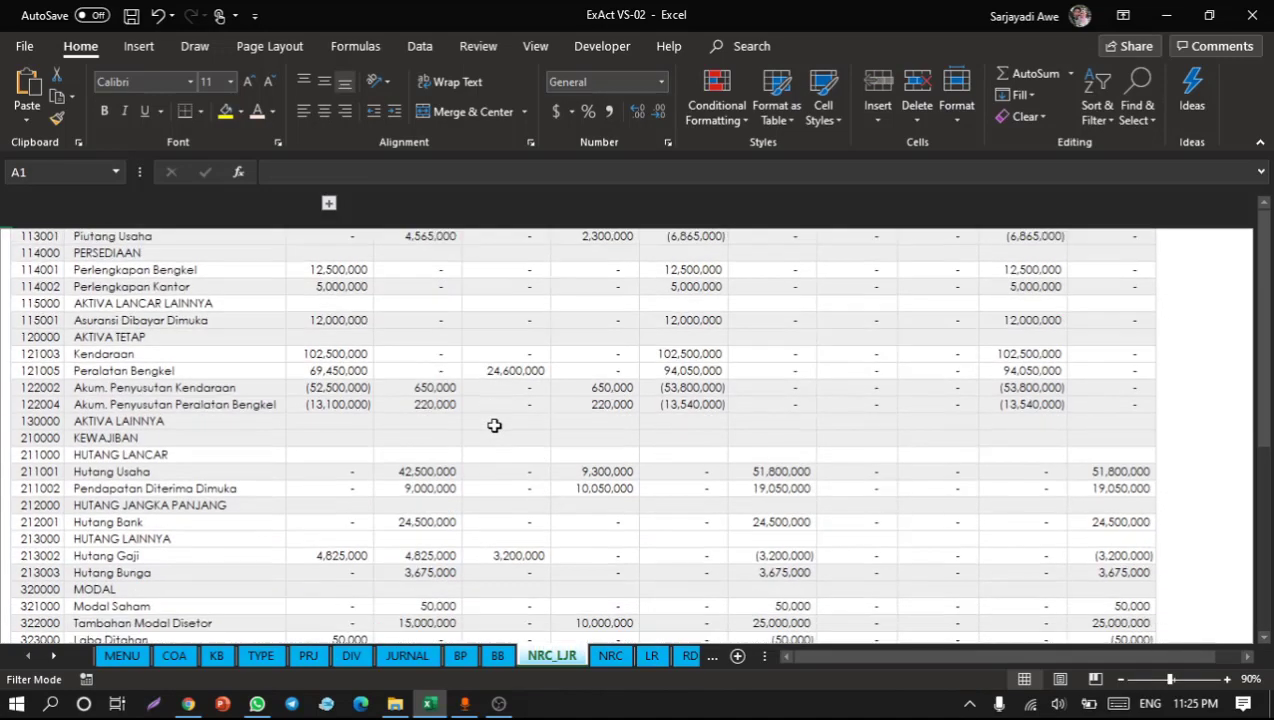
{"action": "scroll", "coordinate": [494, 425], "scroll_direction": "up", "scroll_amount": 13}
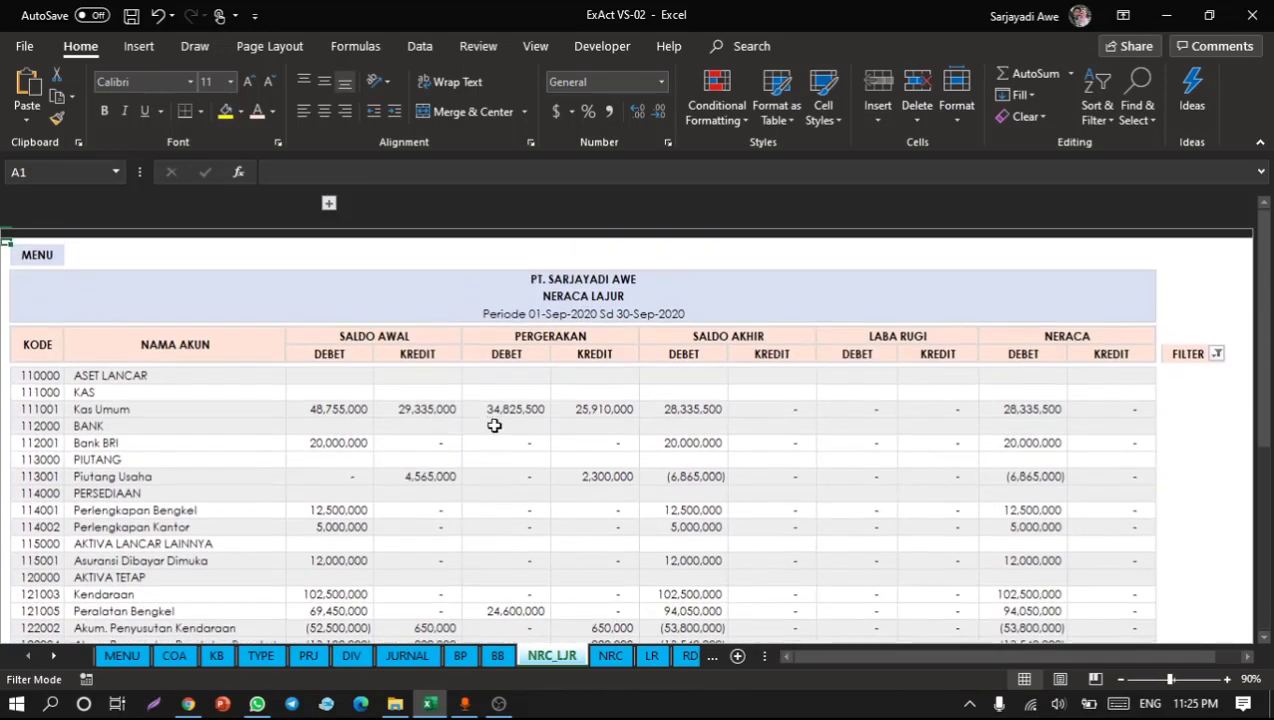
Step: Return from Neraca Lajur to the main menu, open Buku Pembantu, and review the S-001 payables ledger and its title
{"action": "left_click", "coordinate": [45, 245]}
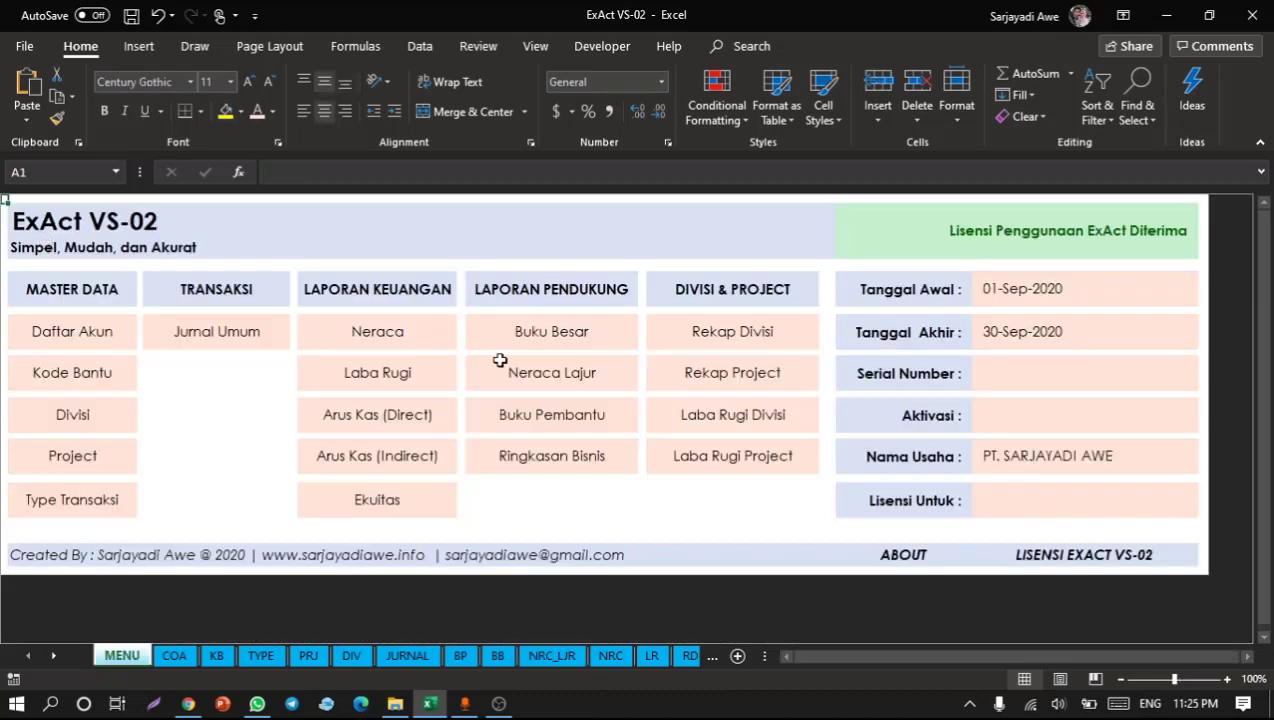
{"action": "left_click", "coordinate": [536, 416]}
{"action": "left_click", "coordinate": [446, 395]}
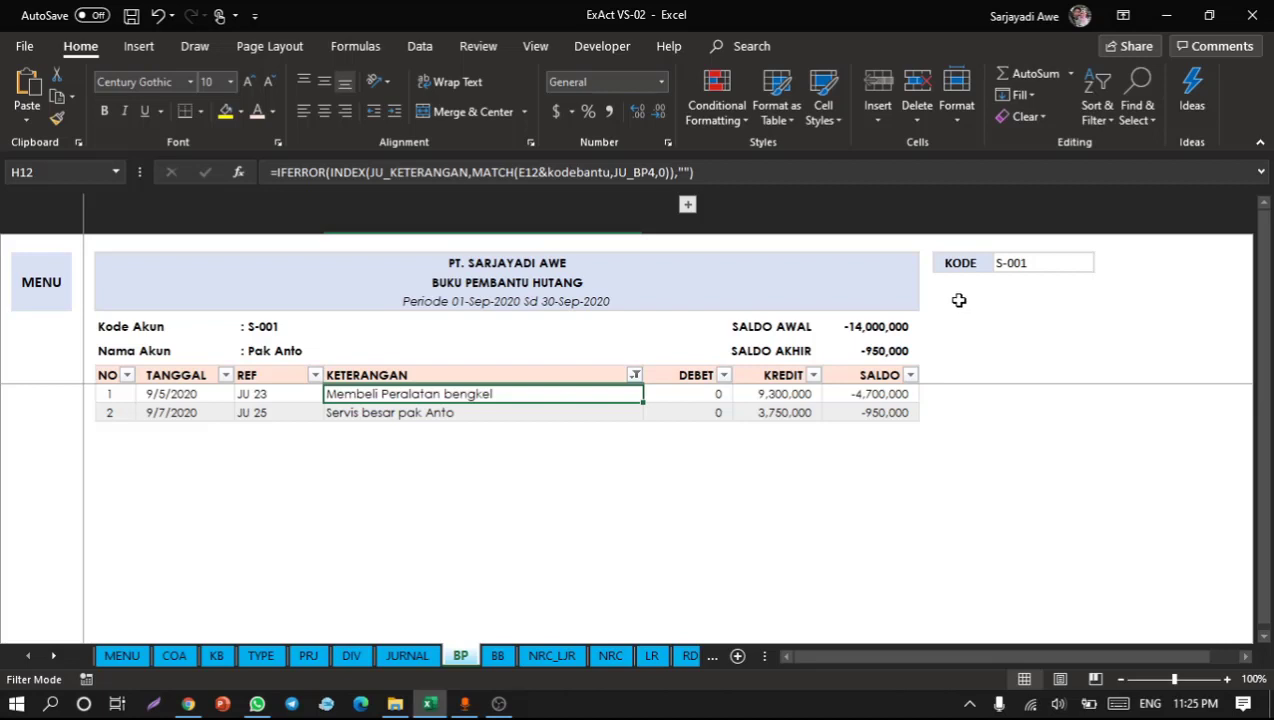
{"action": "left_click", "coordinate": [464, 286]}
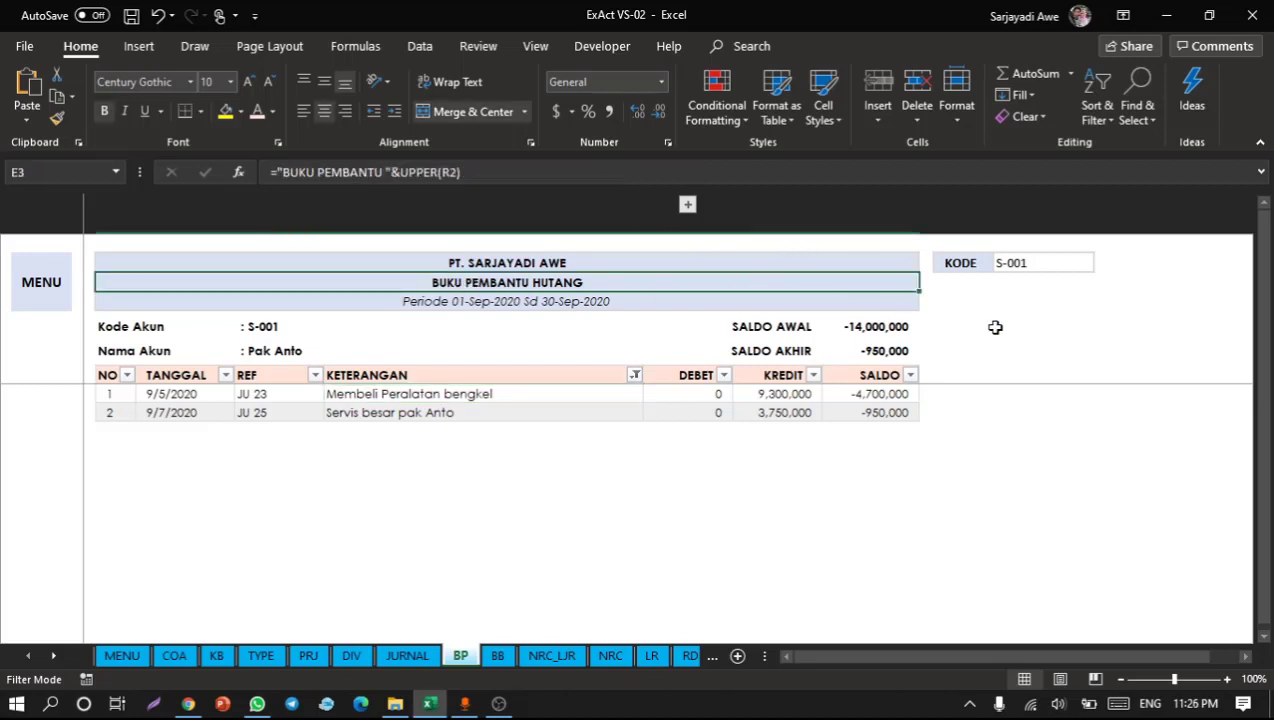
{"action": "left_click", "coordinate": [999, 336]}
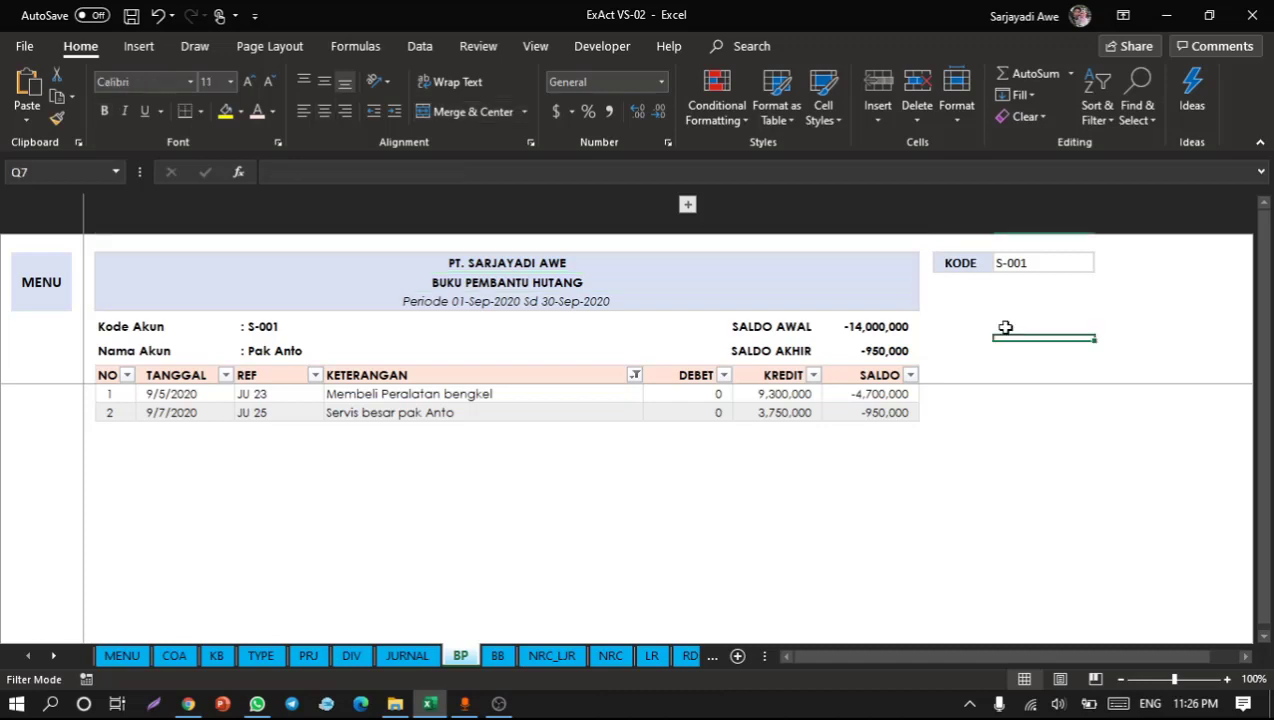
Step: Set KODE in Buku Pembantu to C-001 and check the subsidiary ledger's title
{"action": "left_click", "coordinate": [1060, 268]}
{"action": "type", "text": "C-001"}
{"action": "key", "text": "Return"}
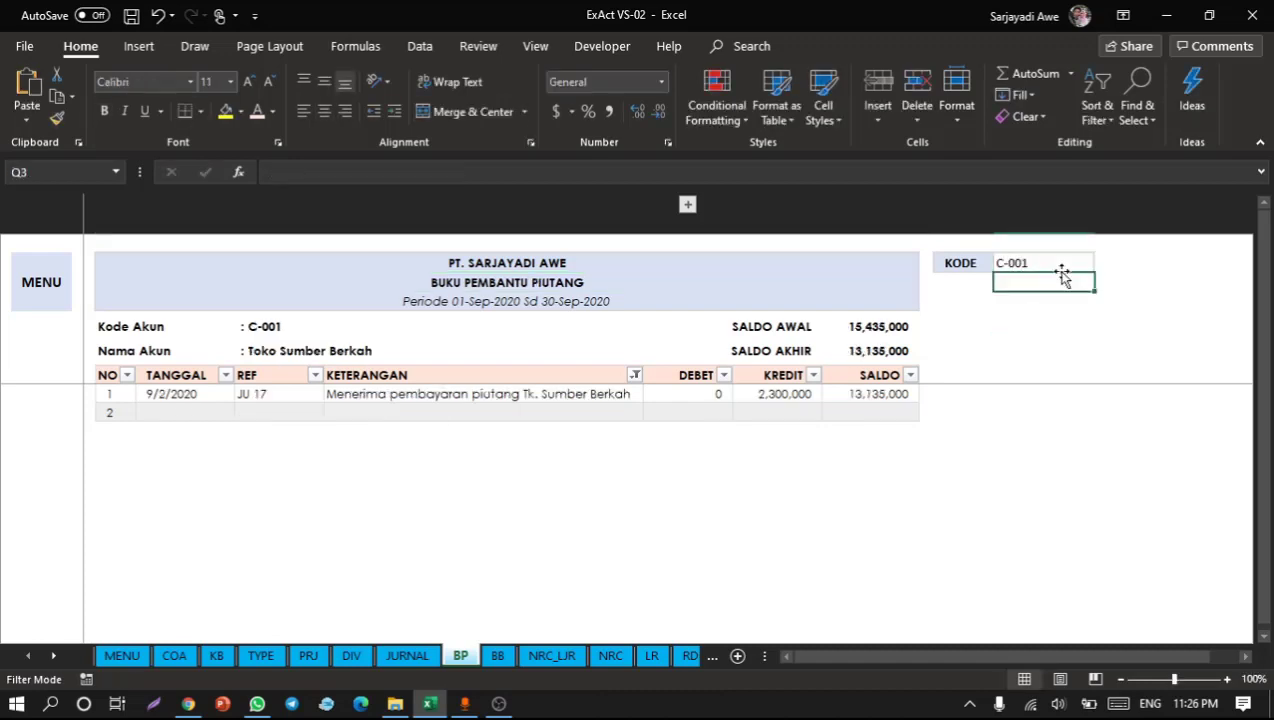
{"action": "left_click", "coordinate": [539, 284]}
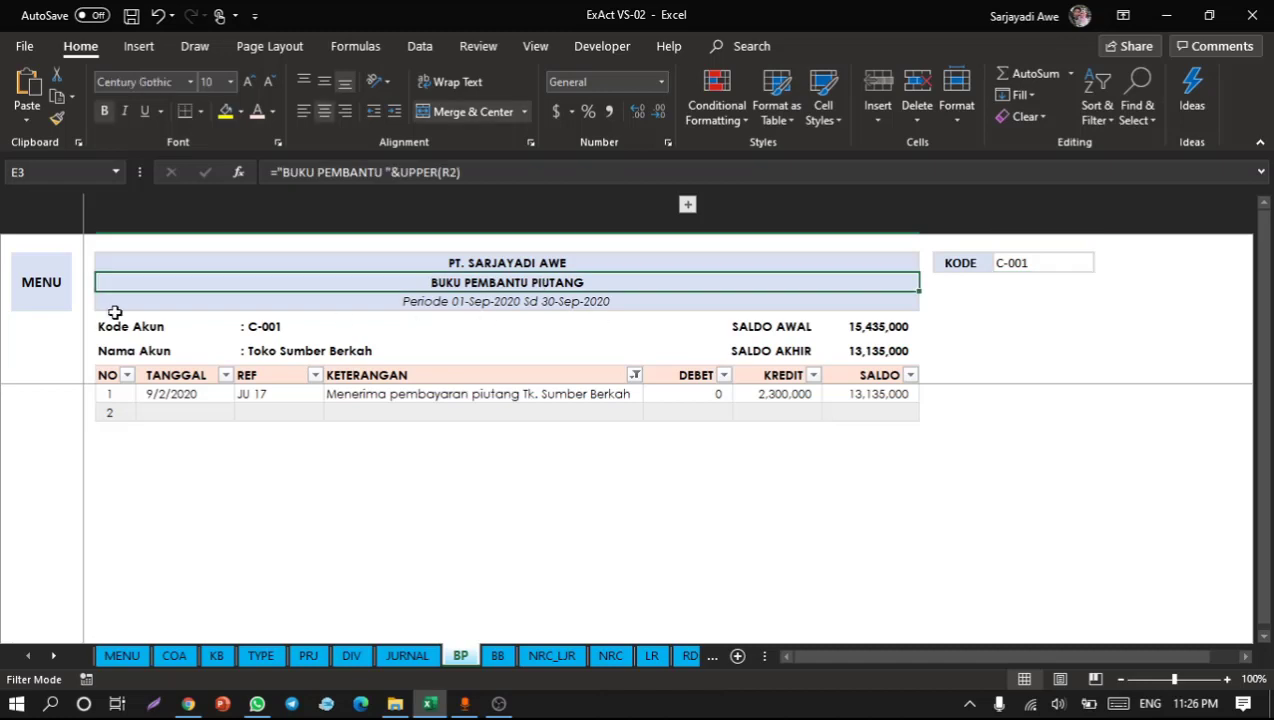
Step: Open Ringkasan Bisnis from the main menu, review its Laba Rugi, Neraca and Arus Kas summaries and period, and return to the menu
{"action": "left_click", "coordinate": [58, 286]}
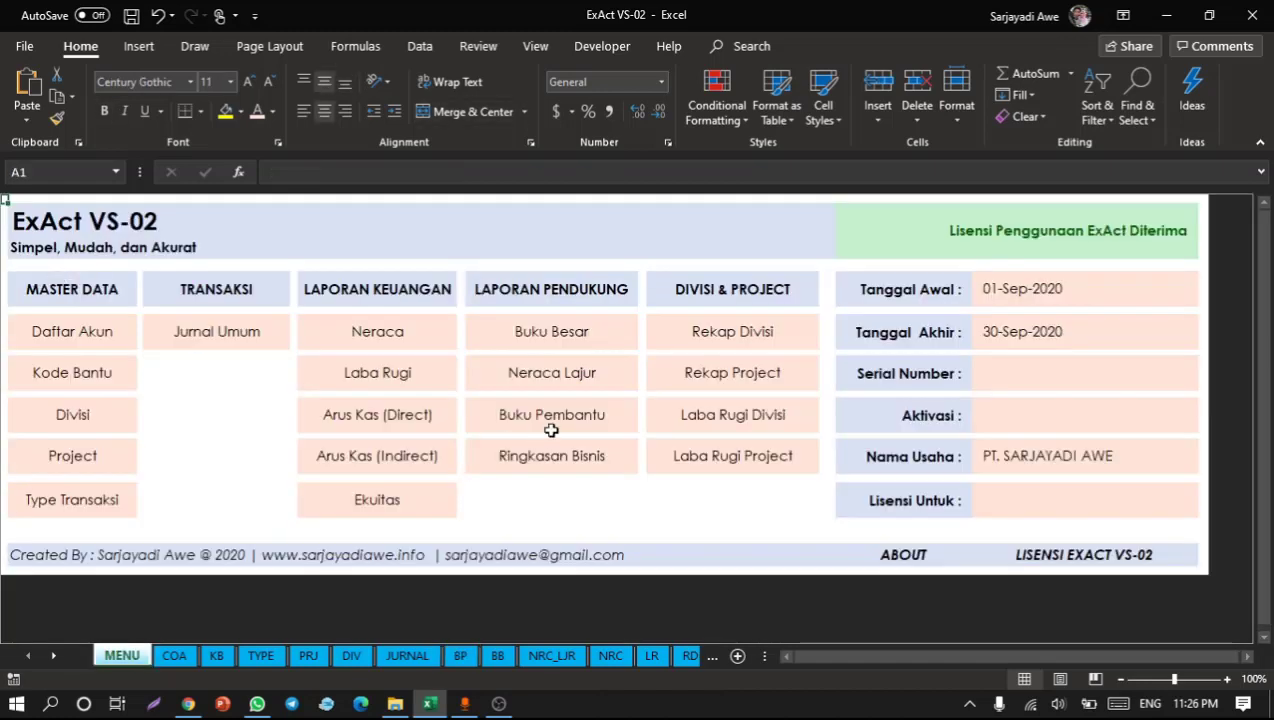
{"action": "left_click", "coordinate": [553, 451]}
{"action": "scroll", "coordinate": [436, 428], "scroll_direction": "down", "scroll_amount": 3}
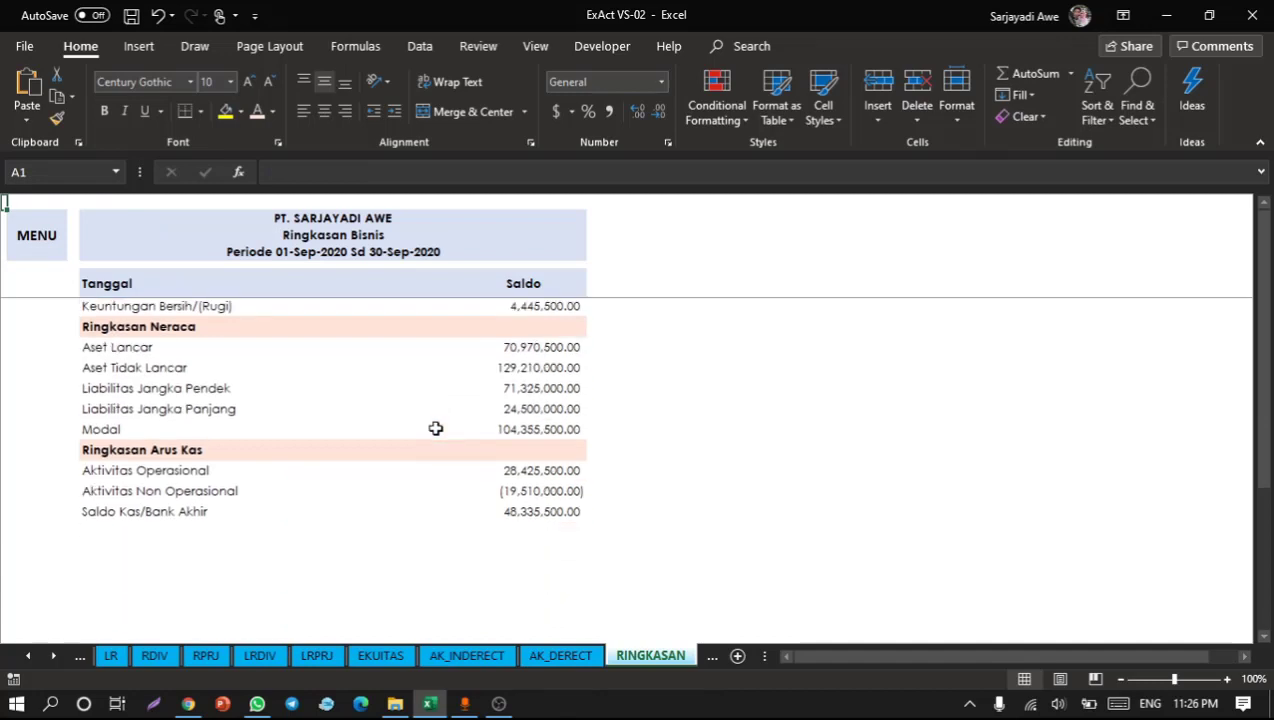
{"action": "scroll", "coordinate": [436, 428], "scroll_direction": "up", "scroll_amount": 3}
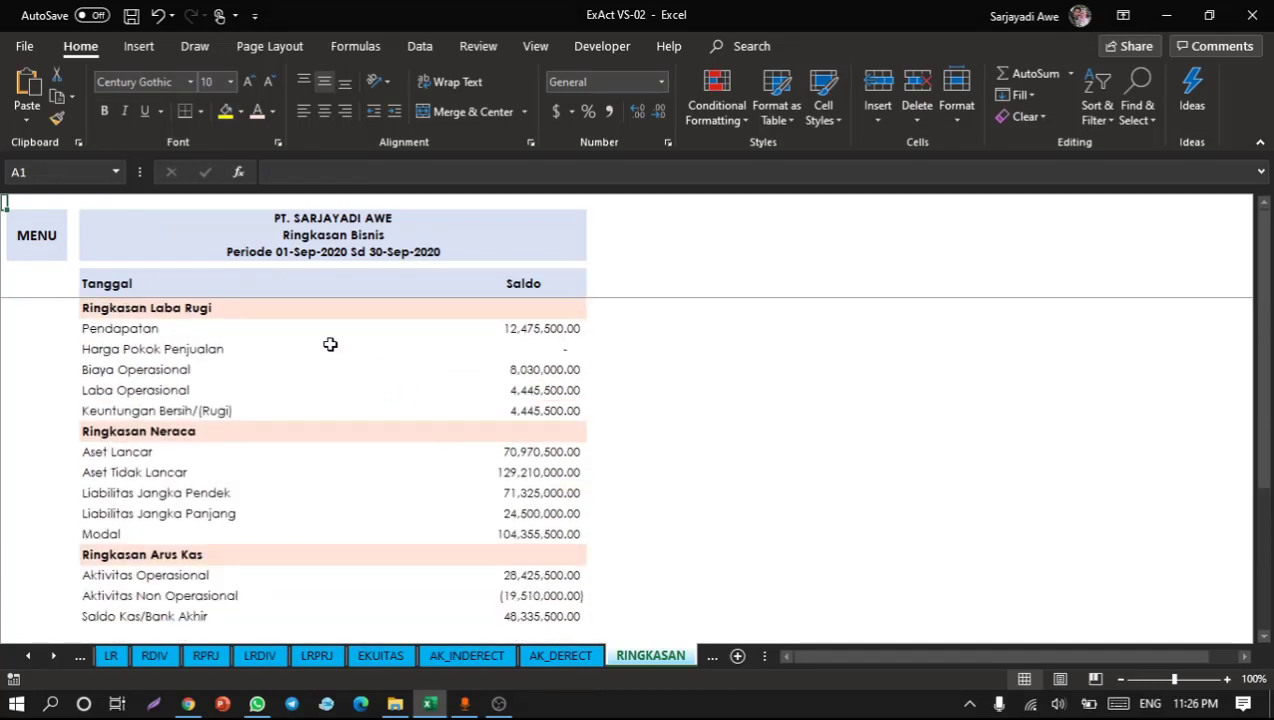
{"action": "left_click", "coordinate": [456, 336]}
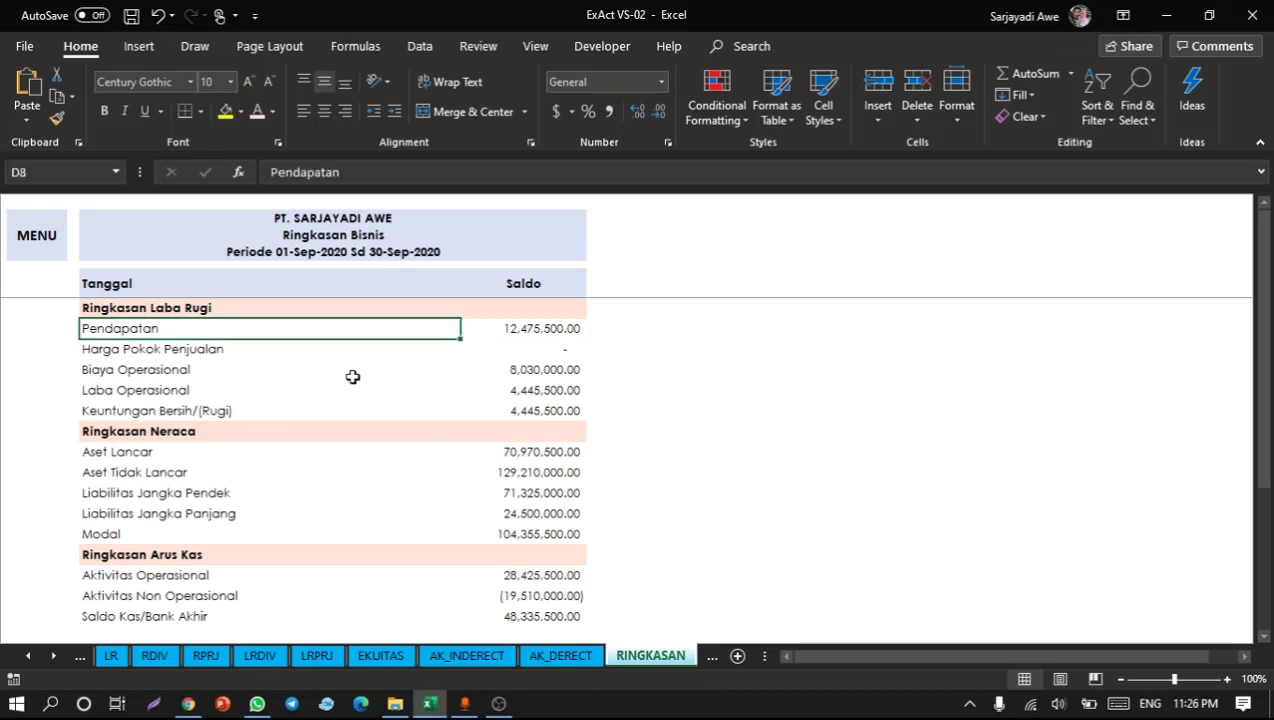
{"action": "left_click", "coordinate": [306, 376]}
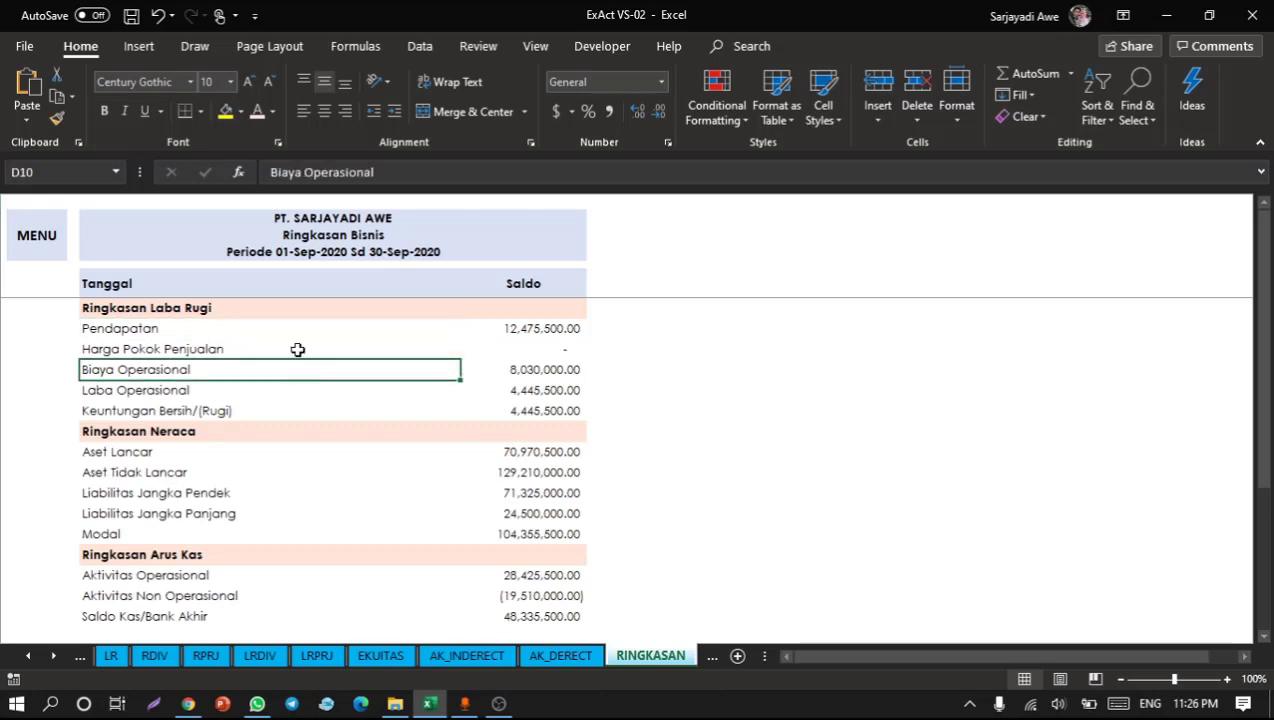
{"action": "left_click", "coordinate": [320, 238]}
{"action": "left_click", "coordinate": [324, 254]}
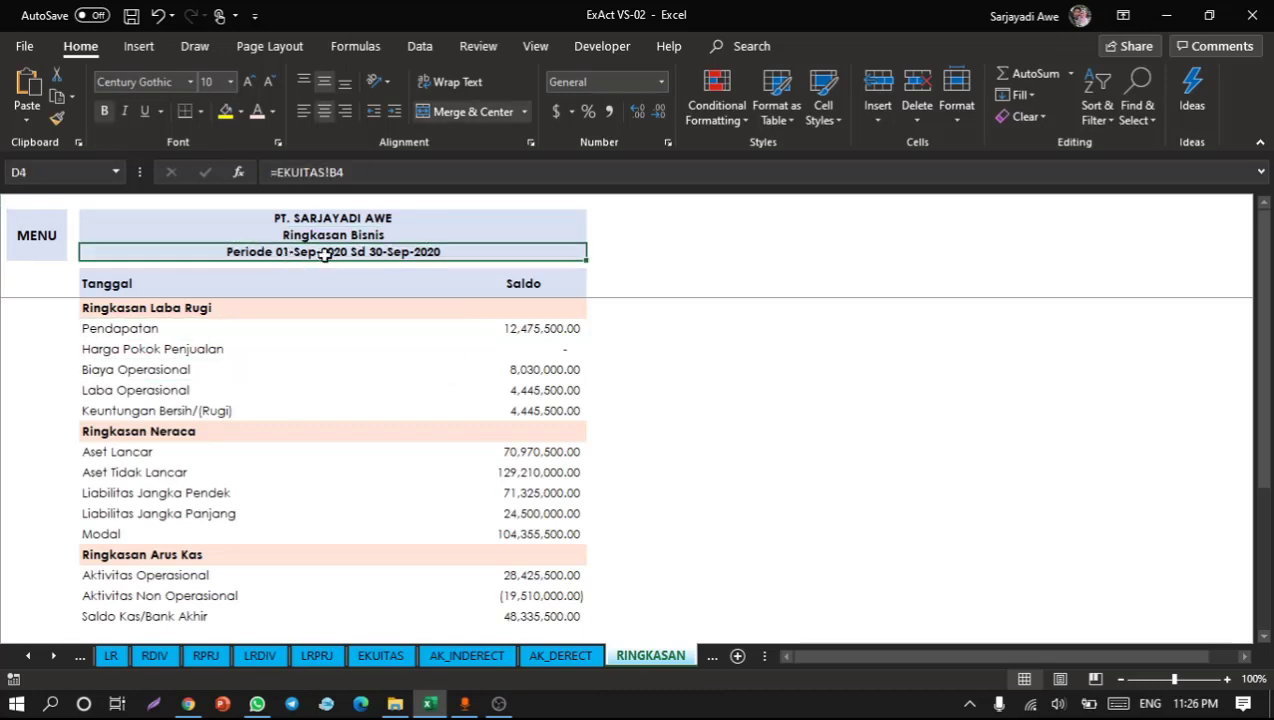
{"action": "left_click", "coordinate": [245, 352]}
{"action": "left_click", "coordinate": [35, 237]}
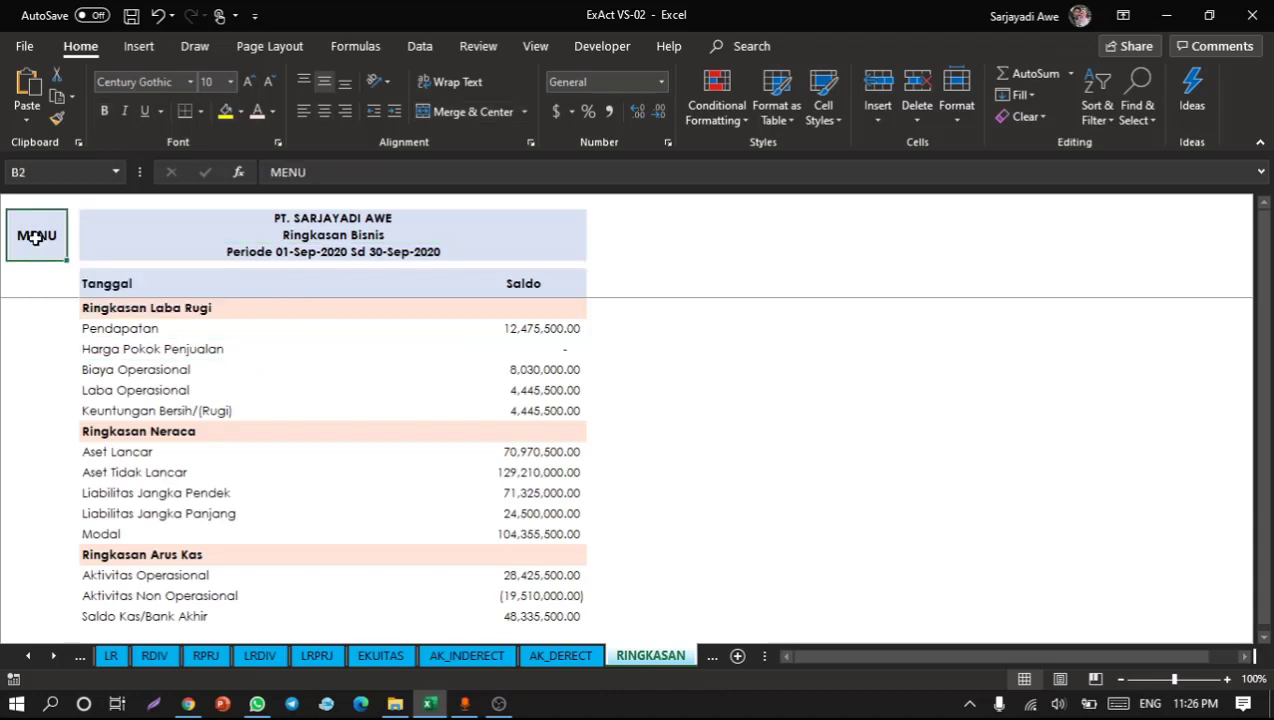
Step: Inspect the Tanggal Awal and Tanggal Akhir cells that define the reporting period on the main menu
{"action": "left_click", "coordinate": [1001, 287]}
{"action": "left_click", "coordinate": [1013, 337]}
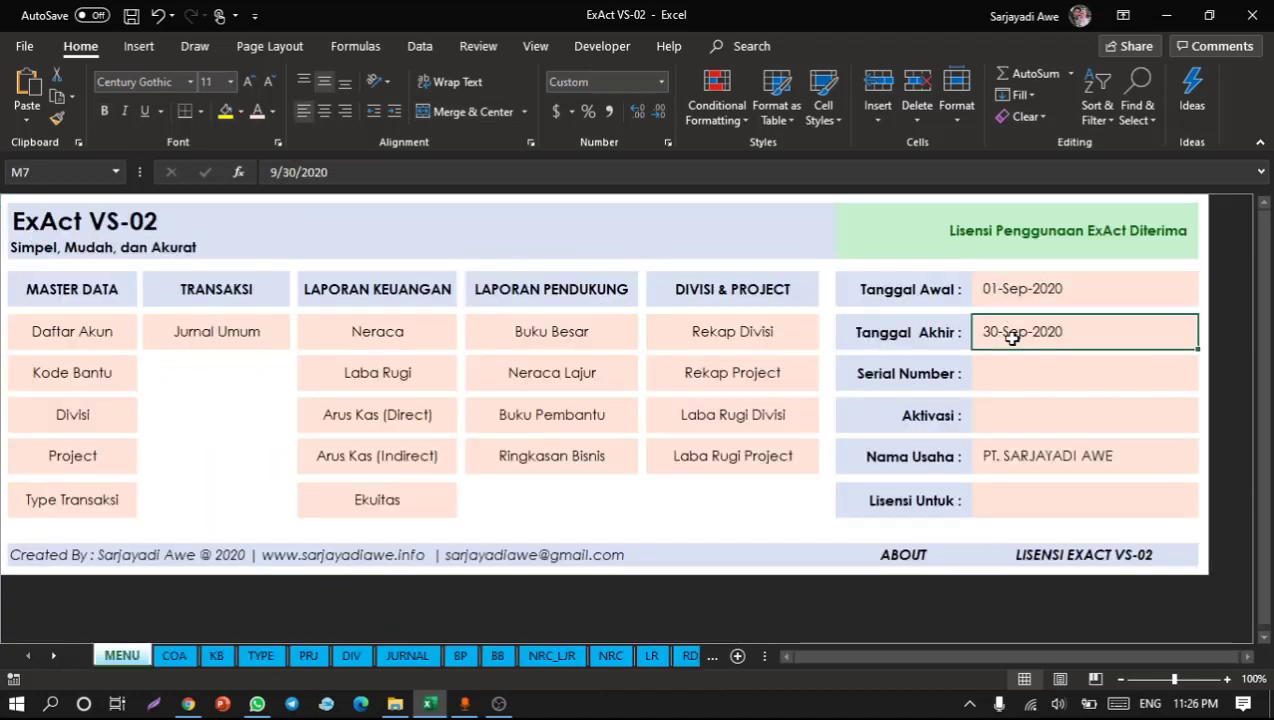
{"action": "left_click", "coordinate": [1035, 291]}
{"action": "left_click", "coordinate": [1030, 326]}
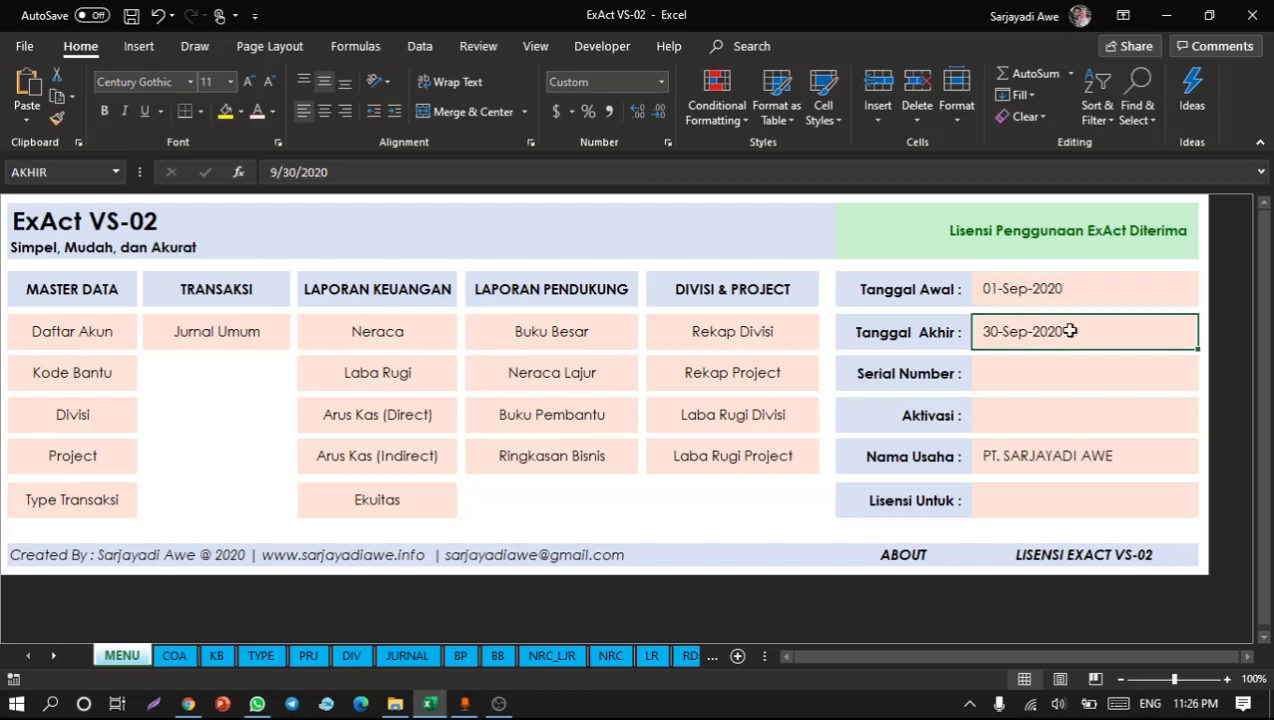
{"action": "left_click", "coordinate": [1031, 284]}
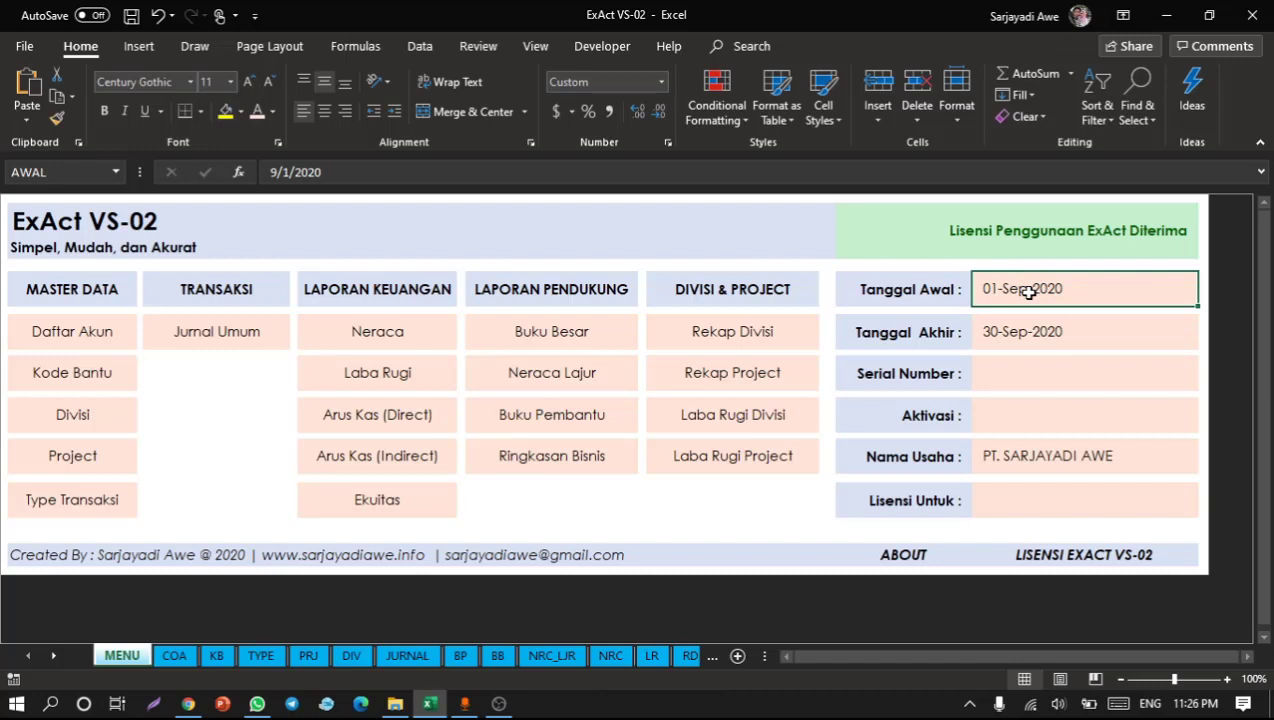
Step: Open Rekap Divisi from the Divisi & Project group and examine the D-001 account rows and Periode Lalu Pendapatan amount
{"action": "left_click", "coordinate": [760, 347]}
{"action": "left_click", "coordinate": [288, 403]}
{"action": "left_click_drag", "start_coordinate": [277, 348], "coordinate": [296, 441]}
{"action": "left_click", "coordinate": [296, 441]}
{"action": "left_click", "coordinate": [418, 389]}
{"action": "left_click", "coordinate": [463, 386]}
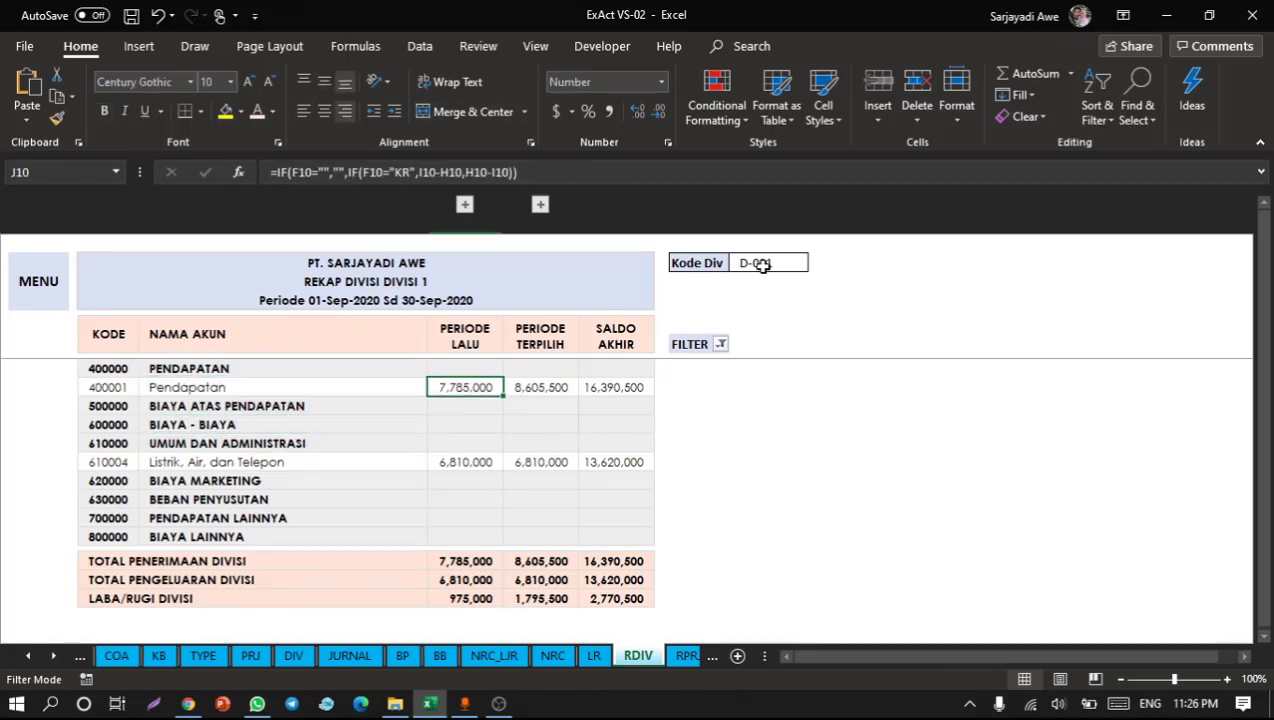
Step: Set Kode Div in Rekap Divisi to D-002 and reapply the FILTER column with only value 1 selected
{"action": "left_click", "coordinate": [762, 264]}
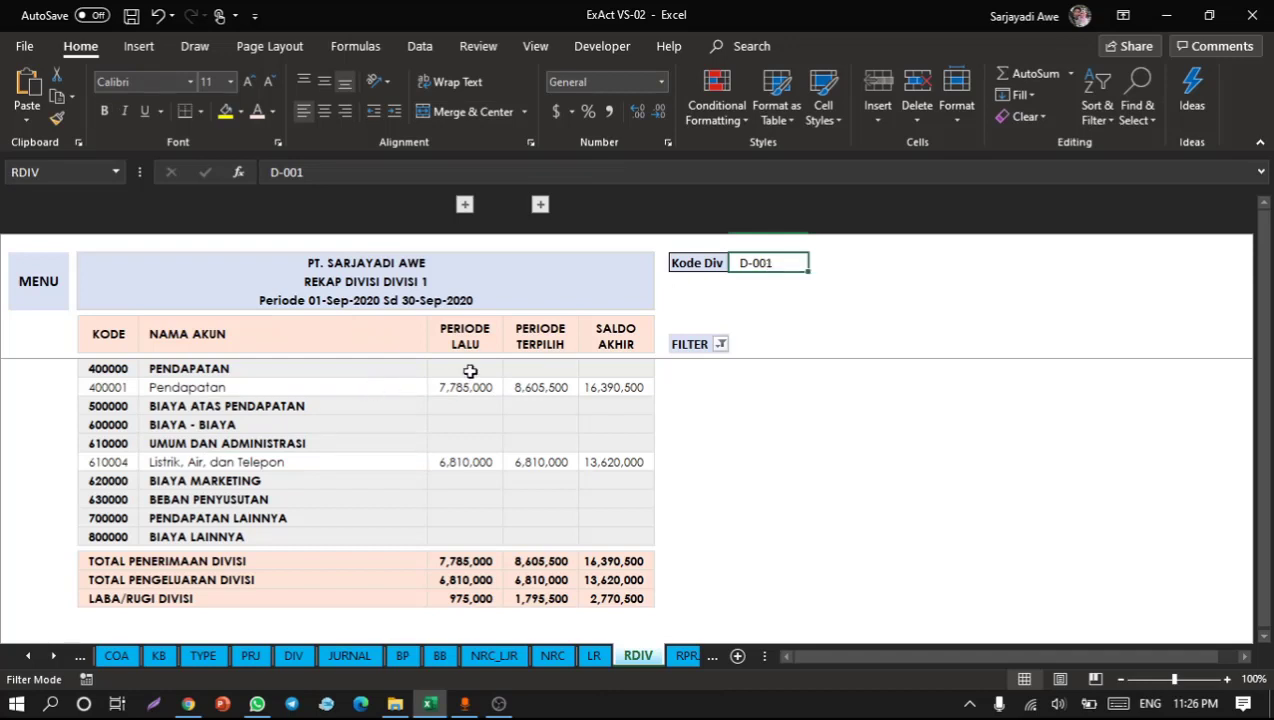
{"action": "type", "text": "D-002"}
{"action": "key", "text": "Return"}
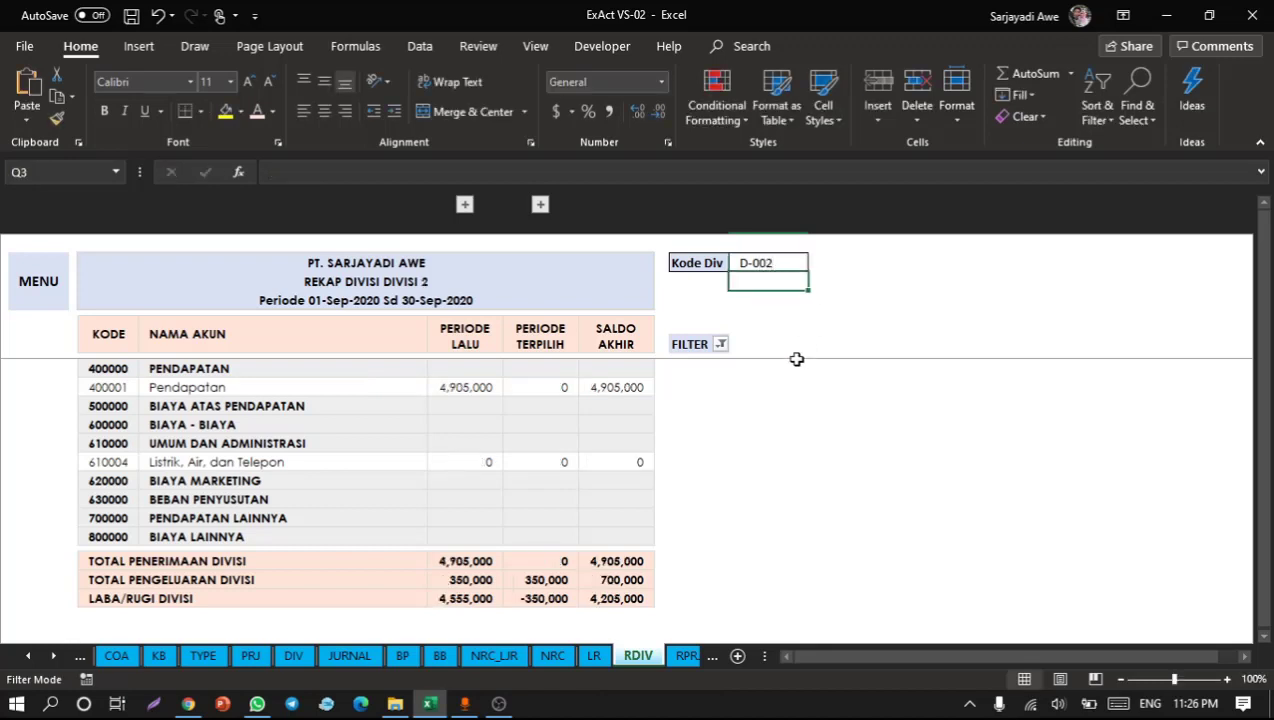
{"action": "left_click", "coordinate": [720, 344]}
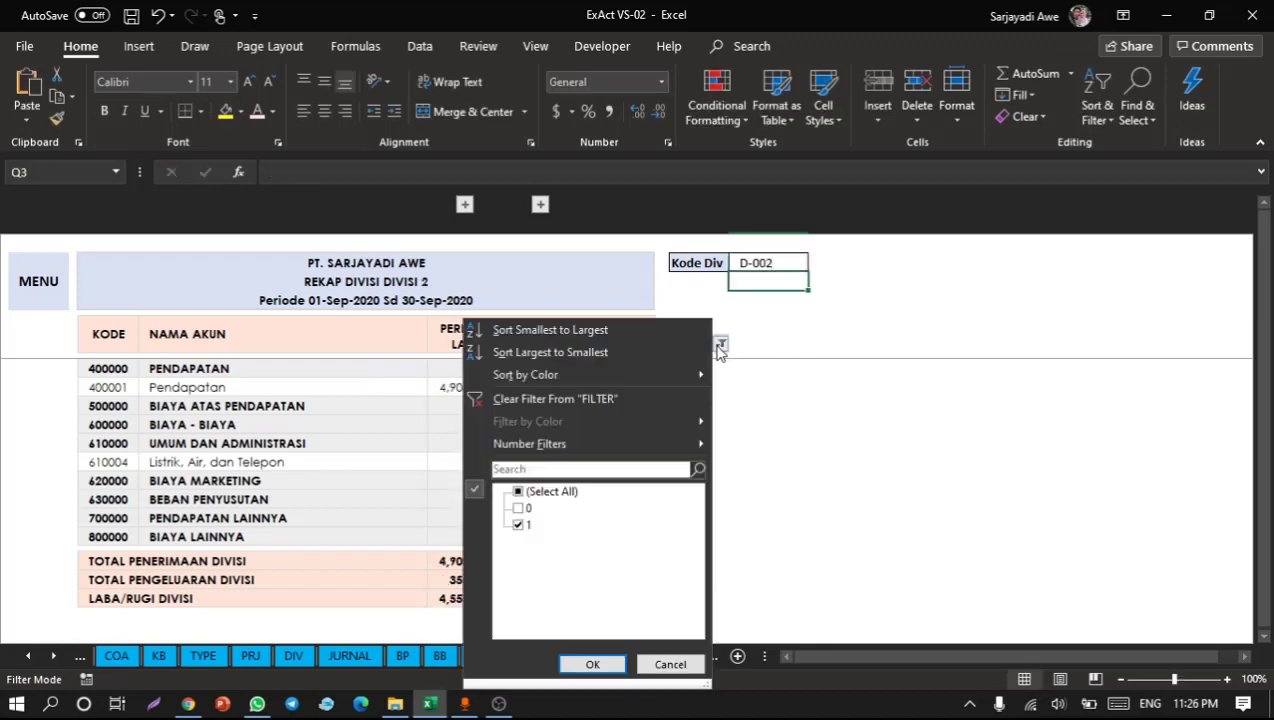
{"action": "left_click", "coordinate": [592, 664]}
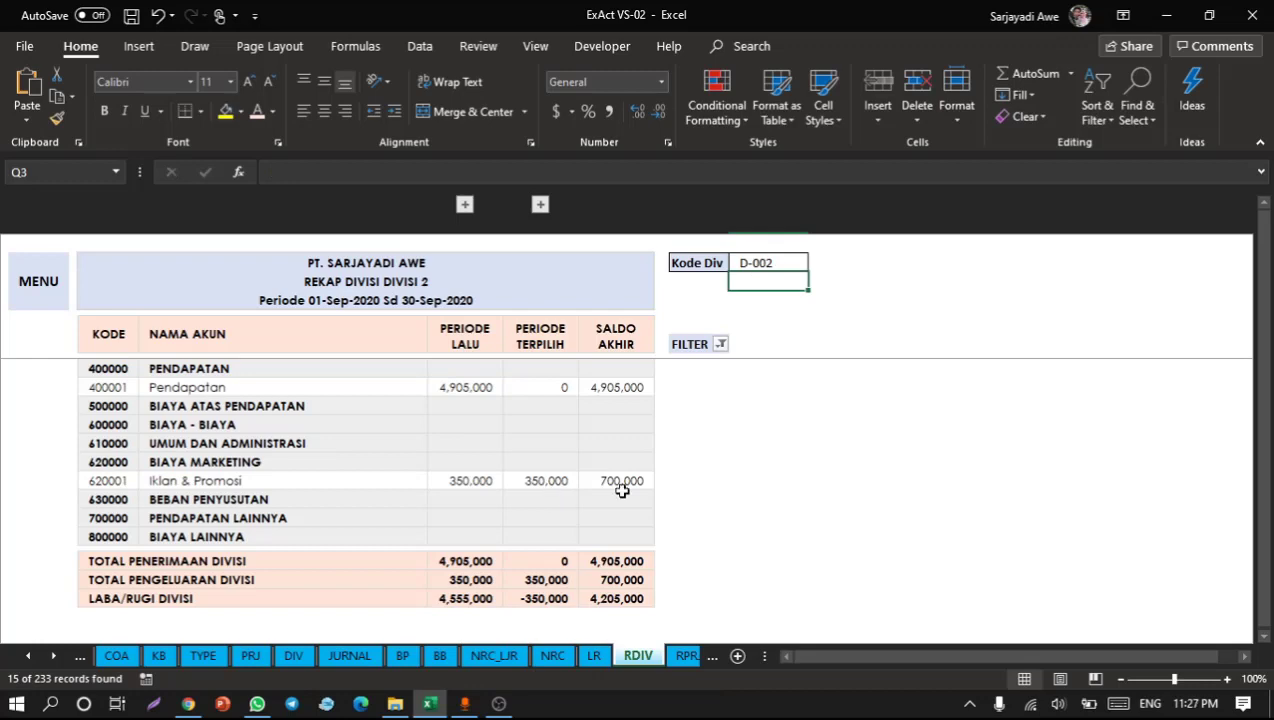
{"action": "left_click", "coordinate": [690, 514]}
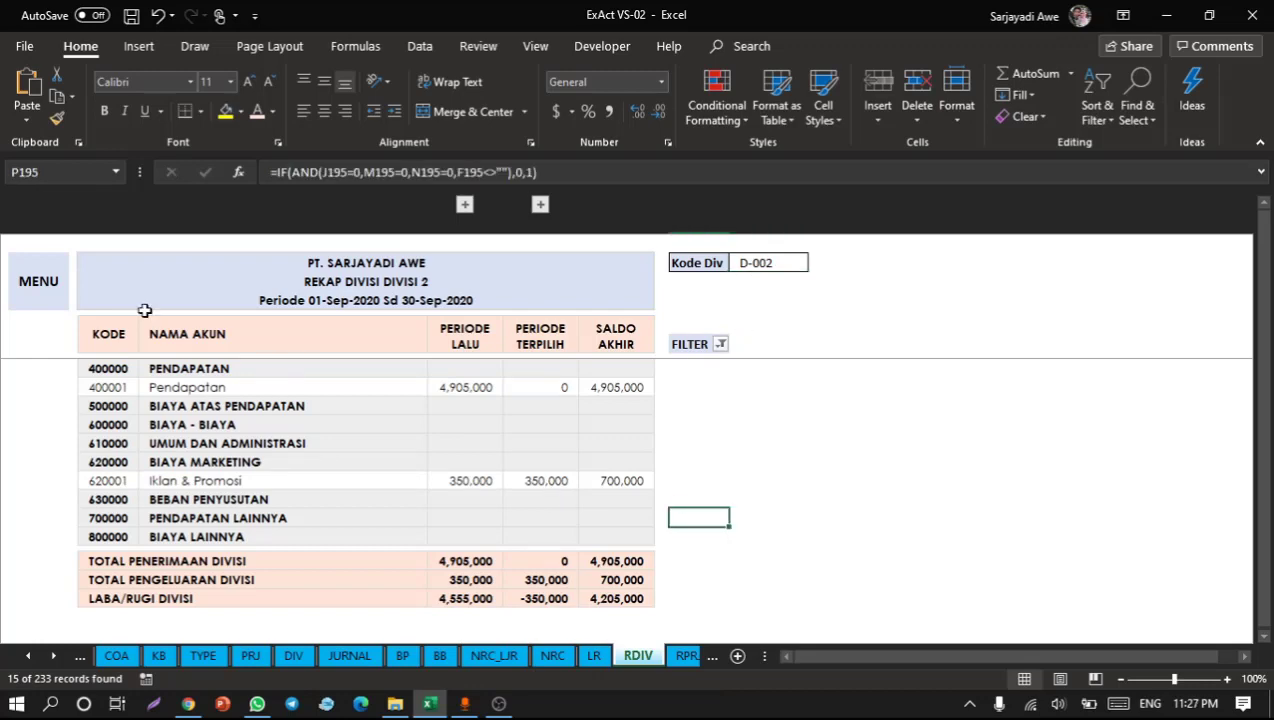
Step: Open Rekap Project from the main menu, review the P-001 recap including Listrik, Air, dan Telepon, and return to the menu
{"action": "left_click", "coordinate": [33, 288]}
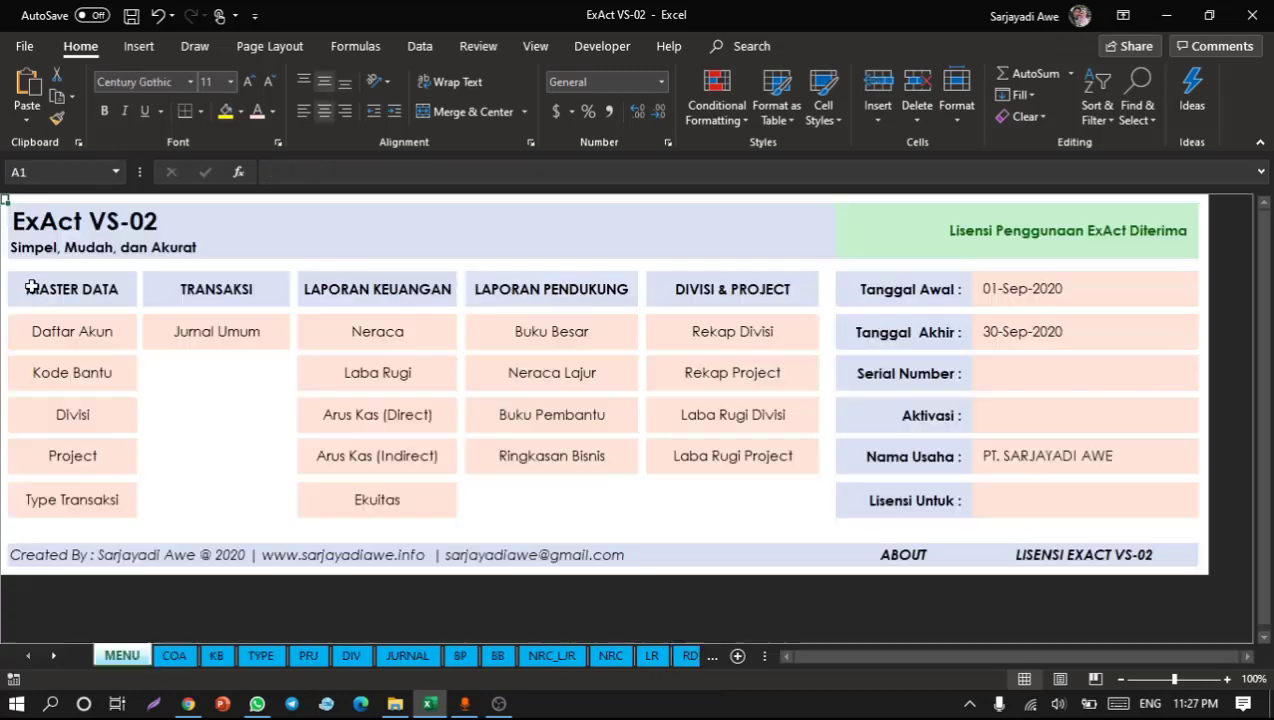
{"action": "left_click", "coordinate": [706, 378]}
{"action": "left_click", "coordinate": [387, 455]}
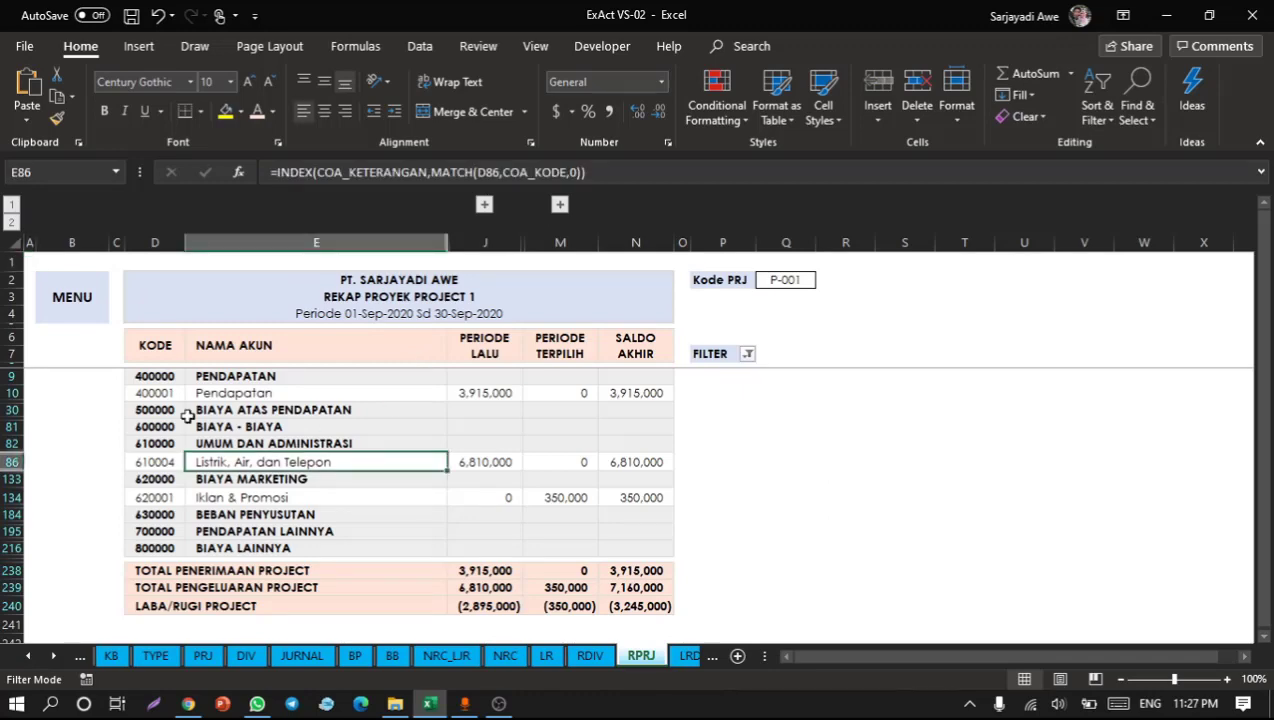
{"action": "left_click", "coordinate": [81, 307]}
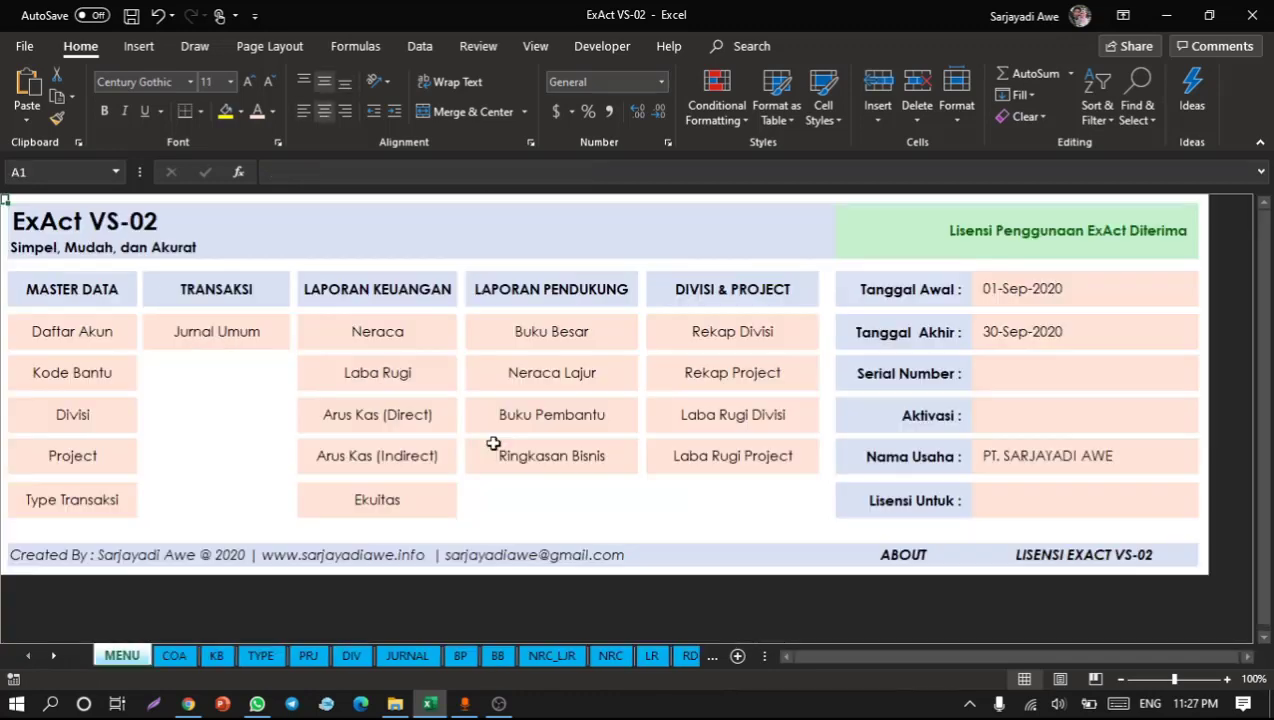
Step: Open Laba Rugi Divisi, review the division's income statement down to Pendapatan Bersih and check its title, and return to the menu
{"action": "left_click", "coordinate": [745, 420]}
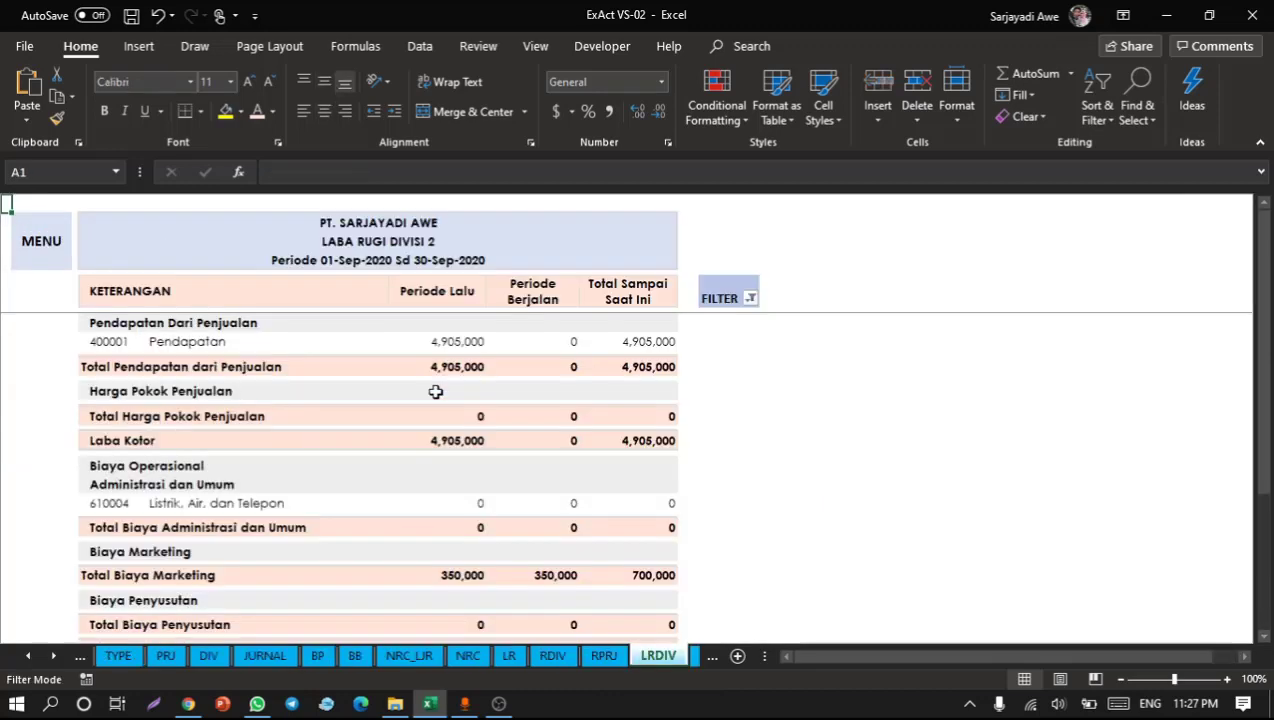
{"action": "left_click", "coordinate": [552, 416]}
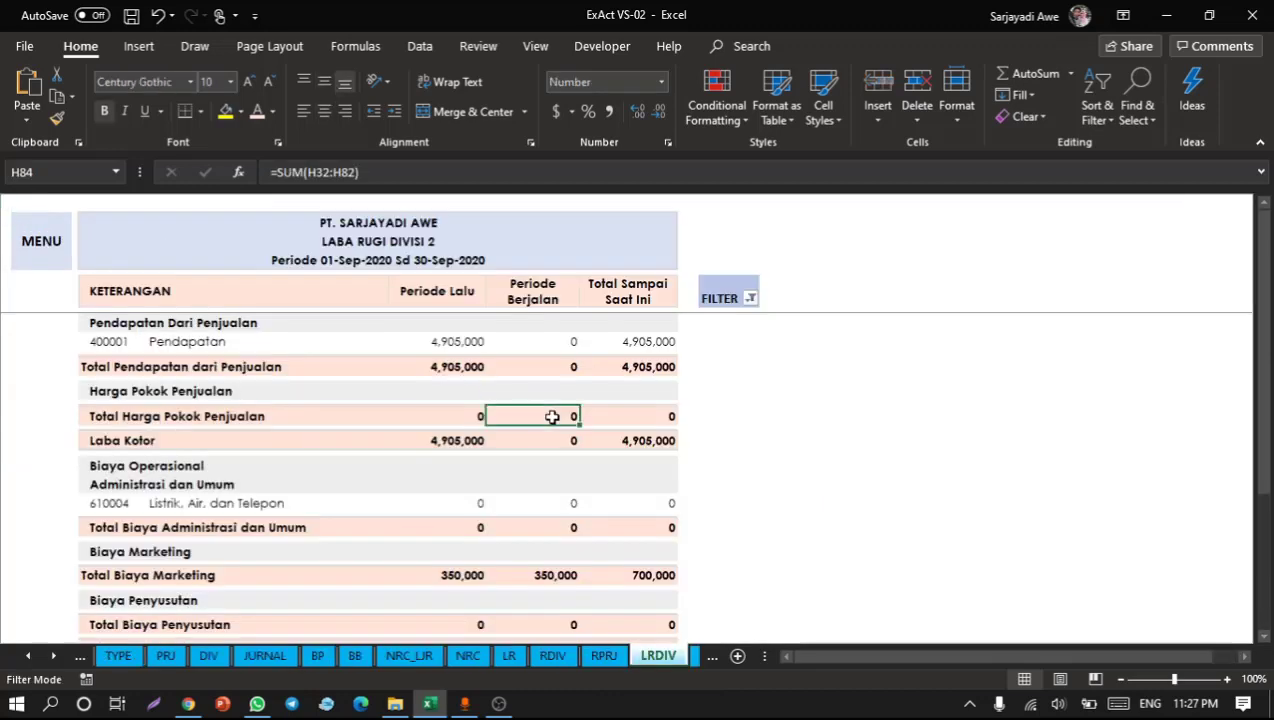
{"action": "scroll", "coordinate": [411, 532], "scroll_direction": "down", "scroll_amount": 3}
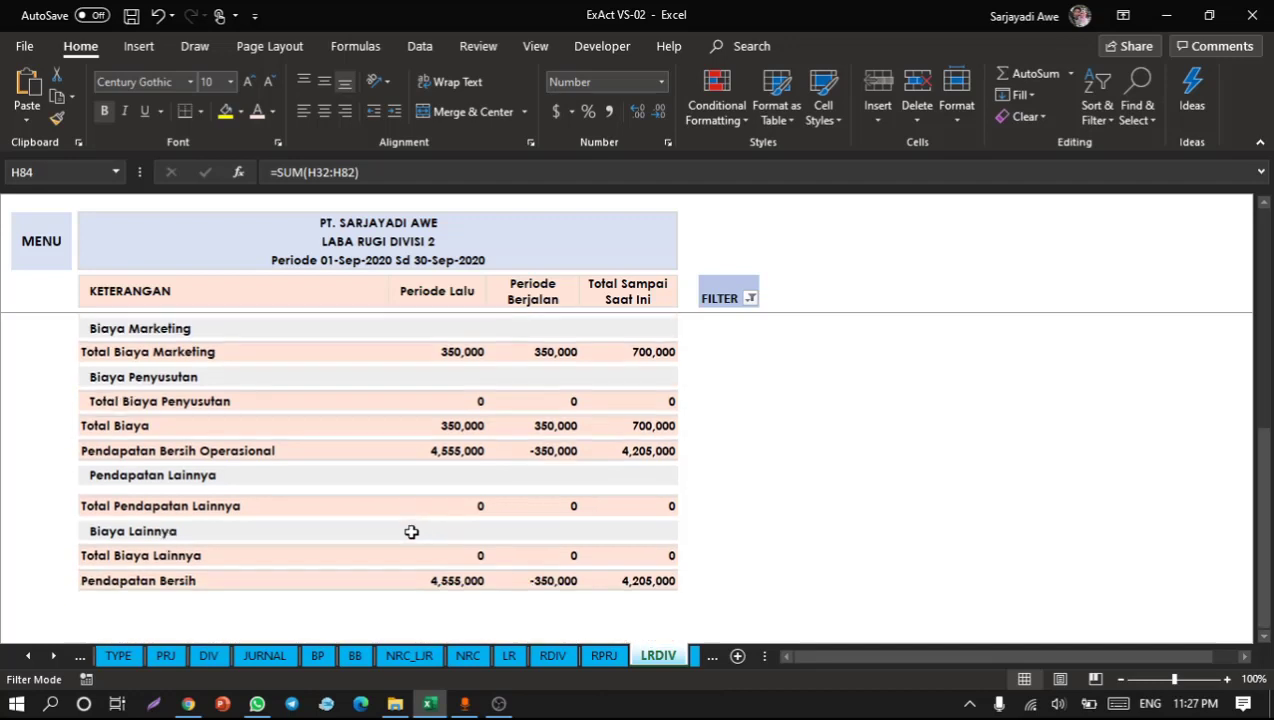
{"action": "scroll", "coordinate": [411, 532], "scroll_direction": "up", "scroll_amount": 3}
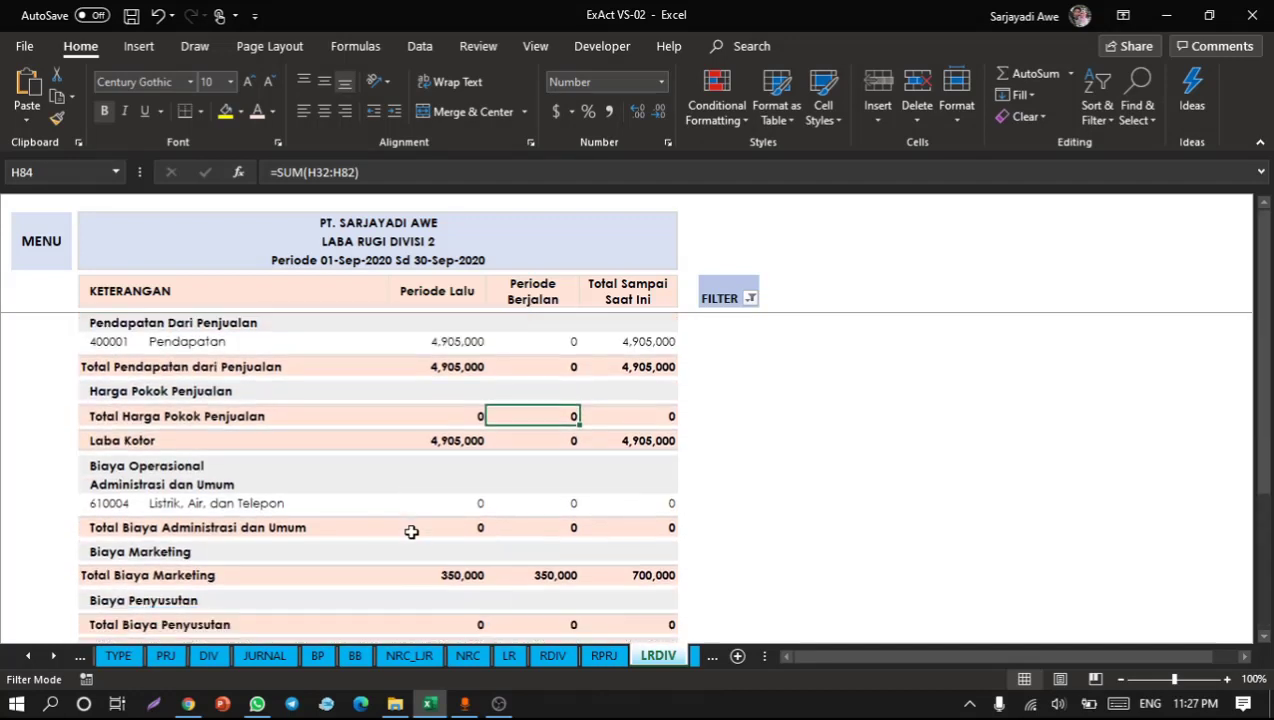
{"action": "left_click", "coordinate": [388, 240]}
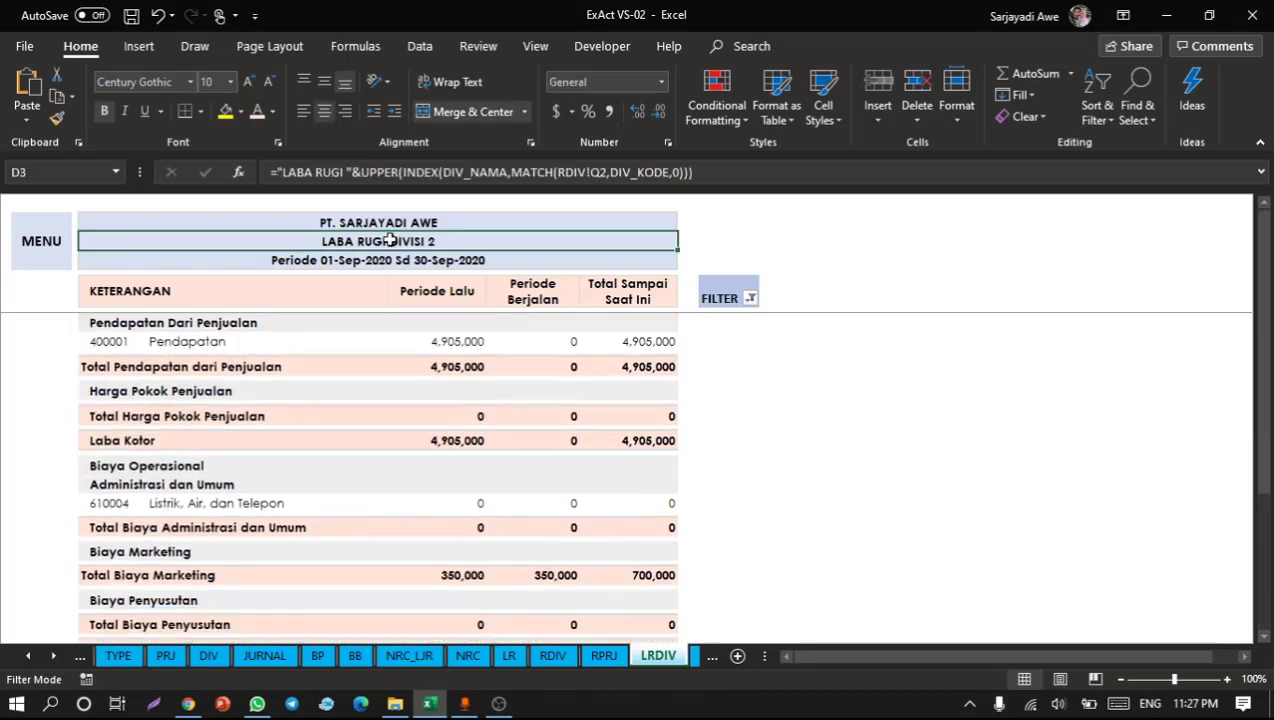
{"action": "scroll", "coordinate": [353, 404], "scroll_direction": "down", "scroll_amount": 1}
{"action": "scroll", "coordinate": [353, 404], "scroll_direction": "up", "scroll_amount": 1}
{"action": "left_click", "coordinate": [45, 248]}
{"action": "left_click", "coordinate": [40, 250]}
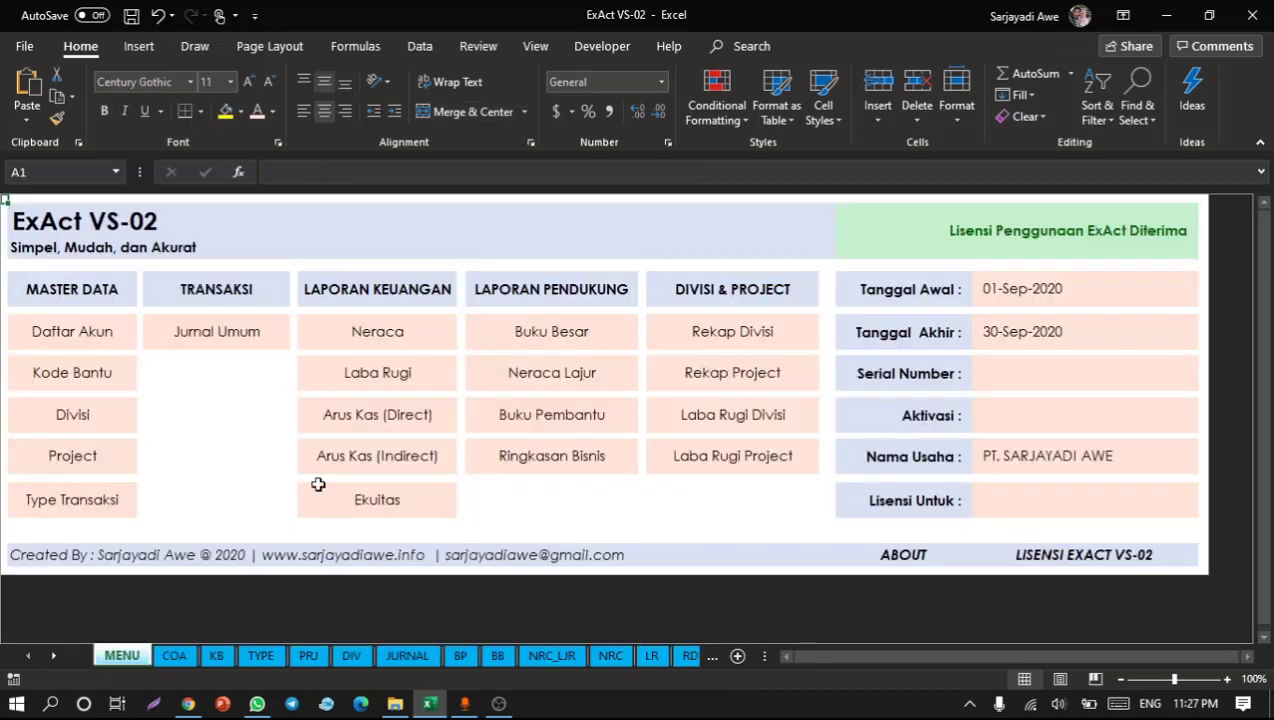
Step: Open Laba Rugi Project from the main menu, review the project's income statement down to Pendapatan Bersih, and return to the menu
{"action": "left_click", "coordinate": [390, 385]}
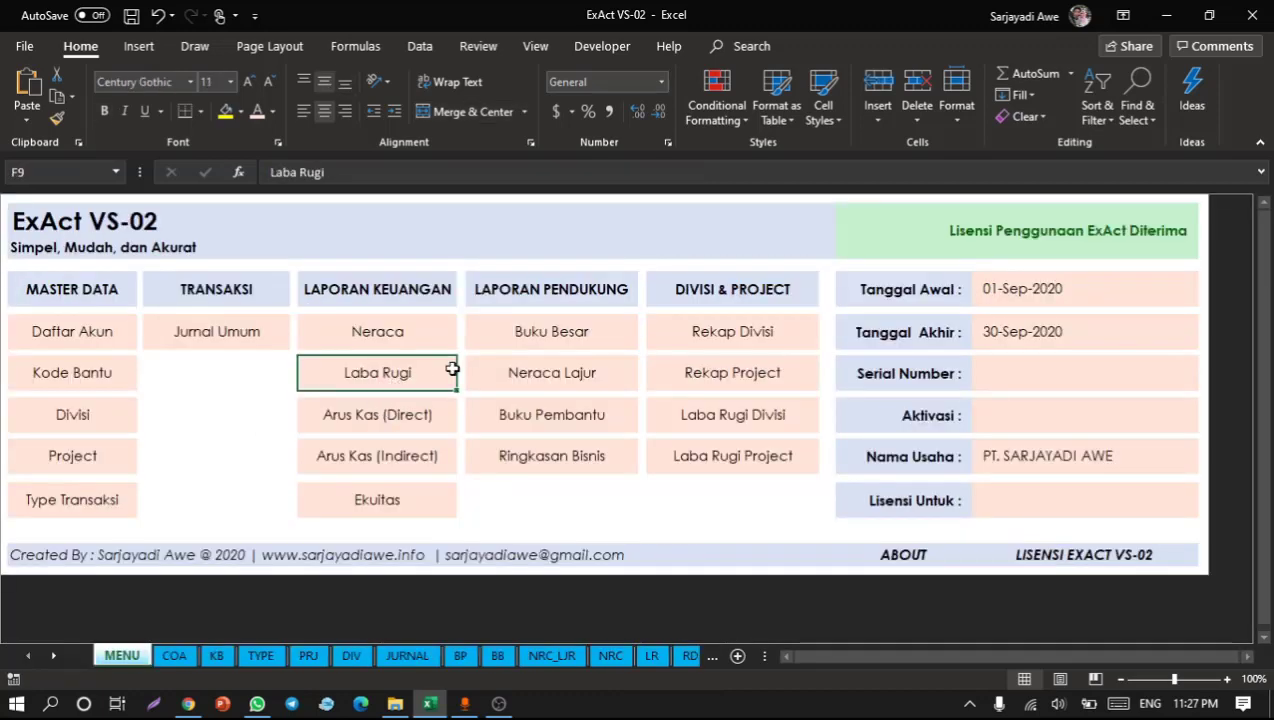
{"action": "double_click", "coordinate": [731, 452]}
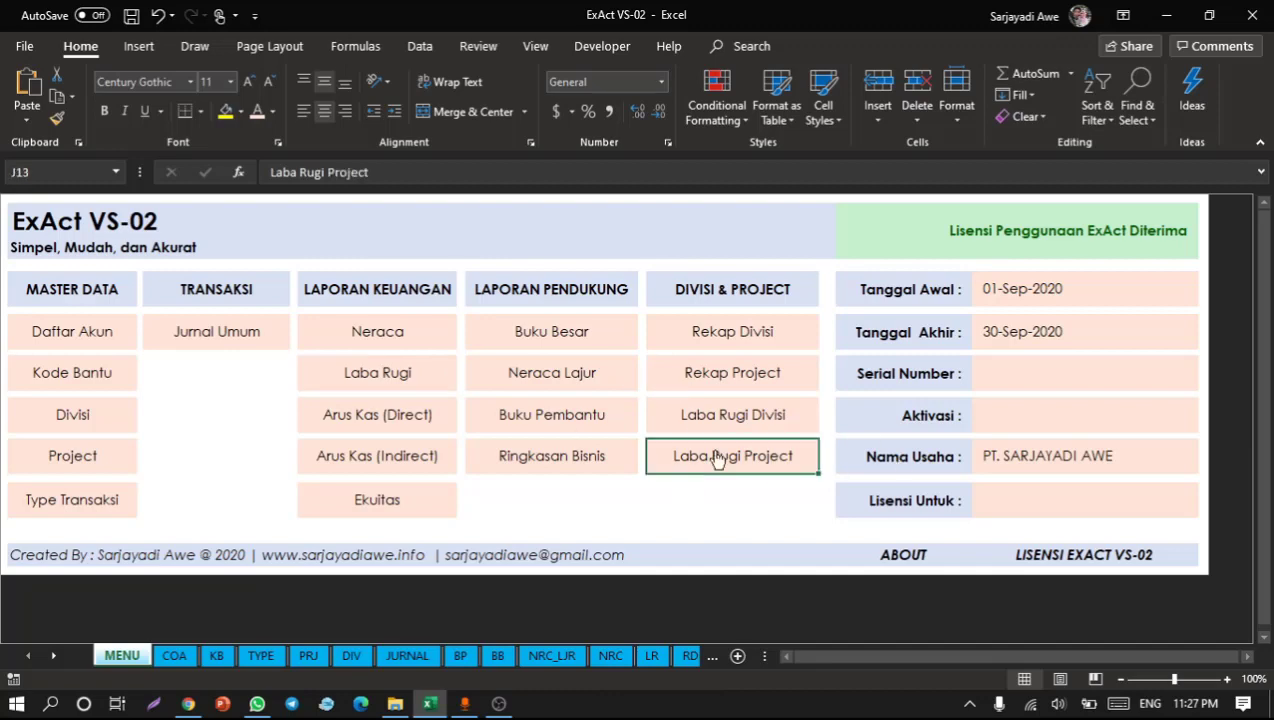
{"action": "scroll", "coordinate": [480, 360], "scroll_direction": "down", "scroll_amount": 4}
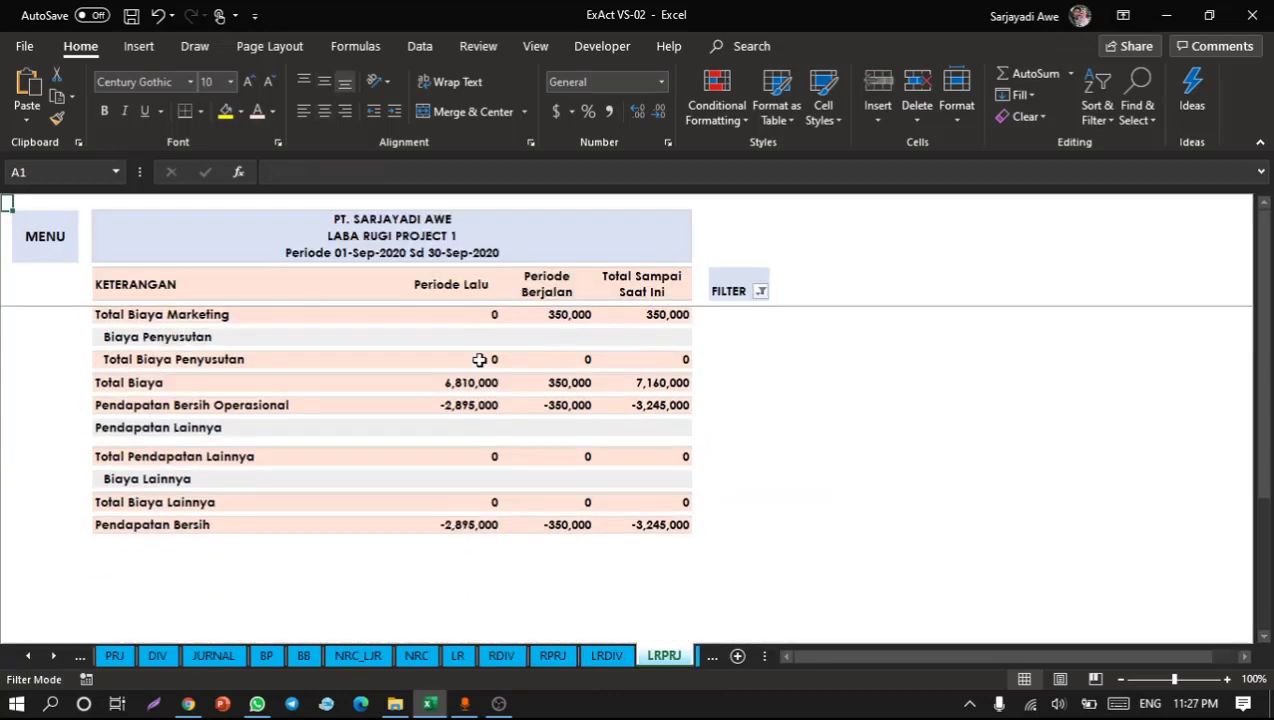
{"action": "scroll", "coordinate": [480, 360], "scroll_direction": "up", "scroll_amount": 4}
{"action": "left_click", "coordinate": [480, 357]}
{"action": "left_click", "coordinate": [40, 235]}
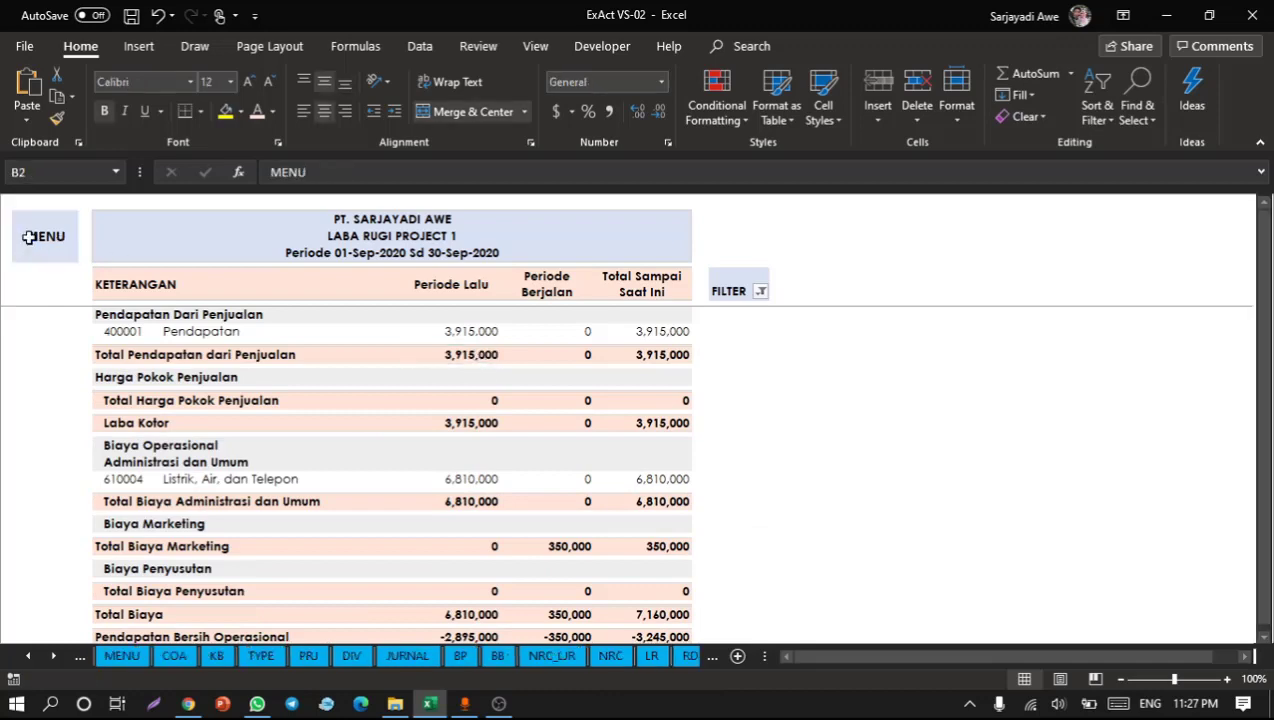
Step: Open Neraca from the main menu, check both pages of its print preview, and return to the sheet
{"action": "double_click", "coordinate": [30, 237]}
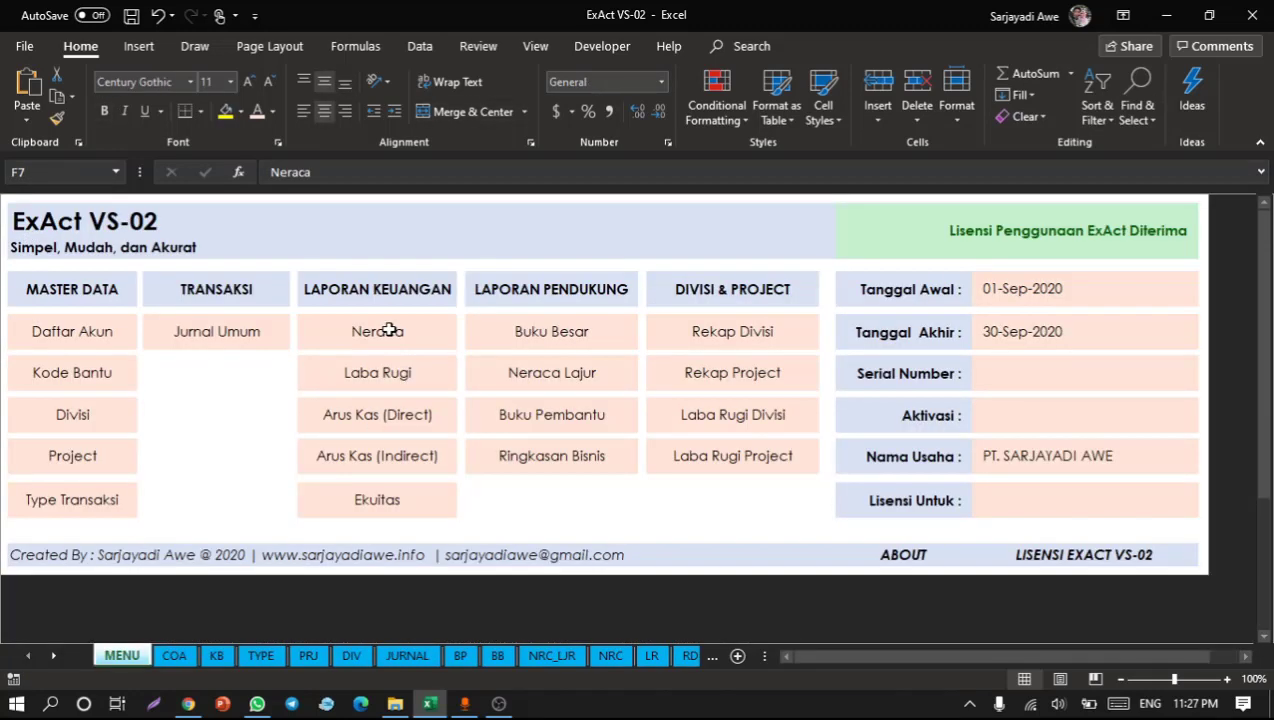
{"action": "left_click", "coordinate": [388, 330]}
{"action": "left_click", "coordinate": [614, 421]}
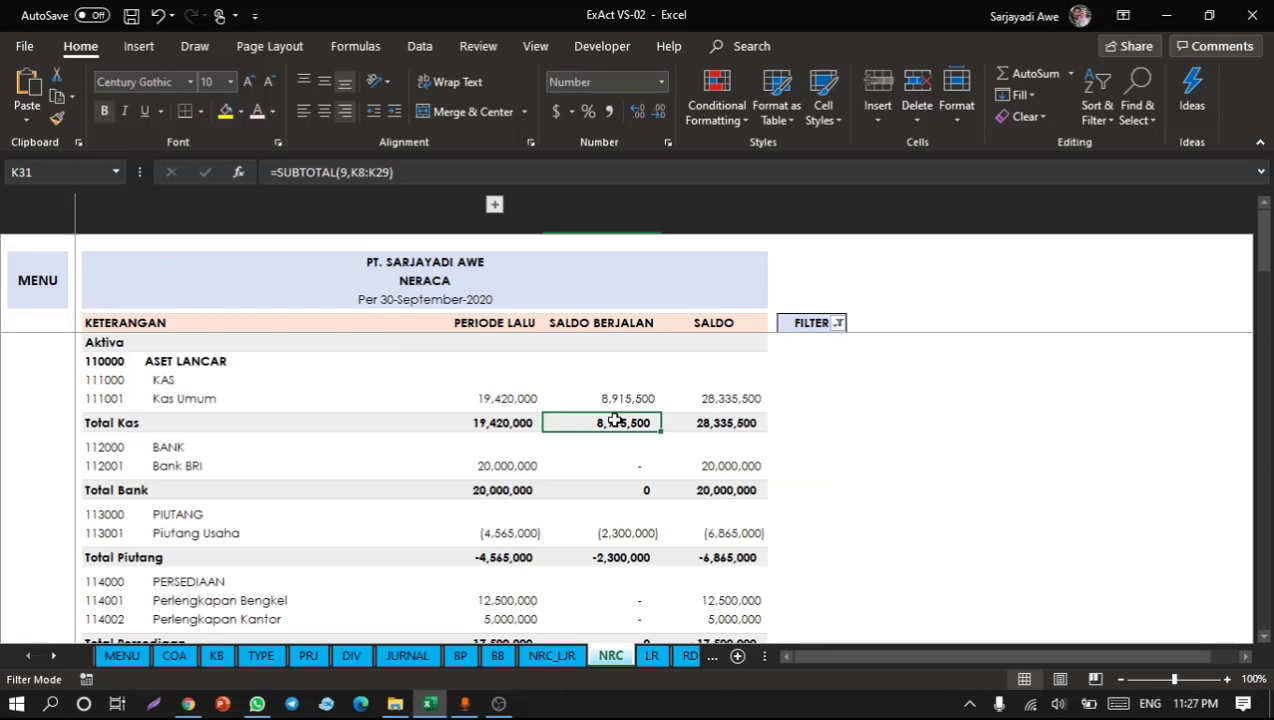
{"action": "key", "text": "ctrl+p"}
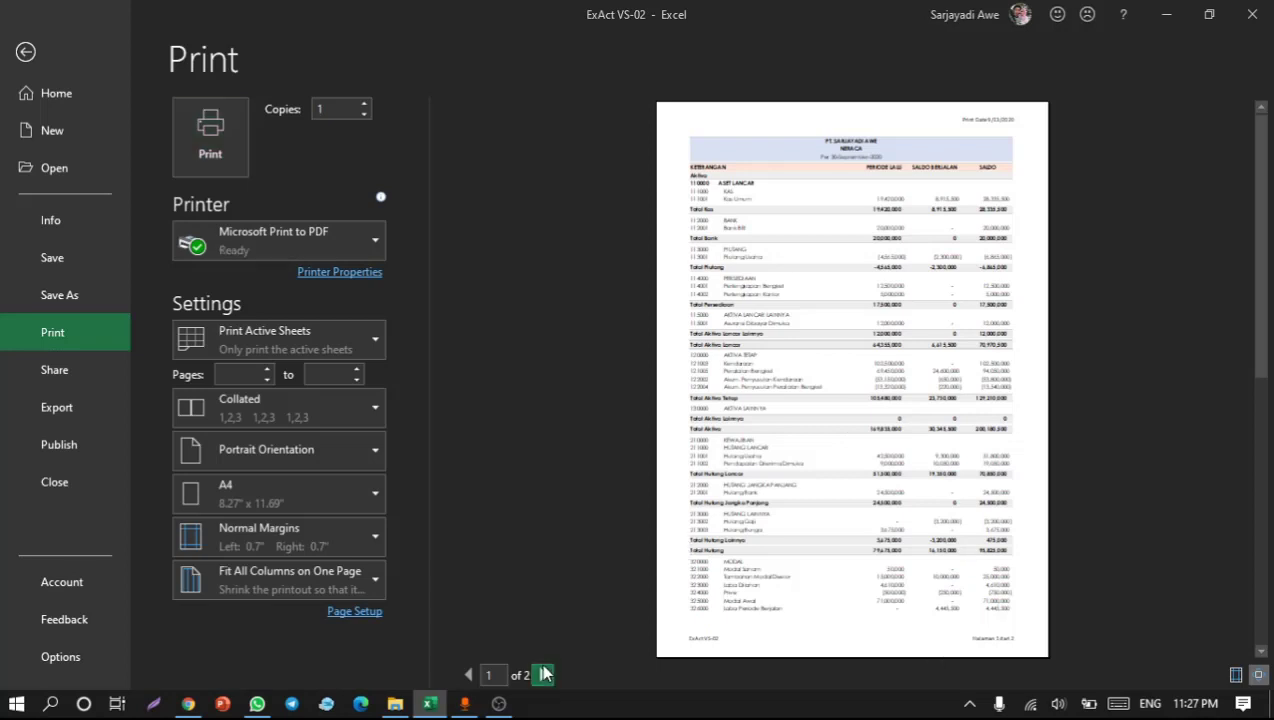
{"action": "left_click", "coordinate": [543, 675]}
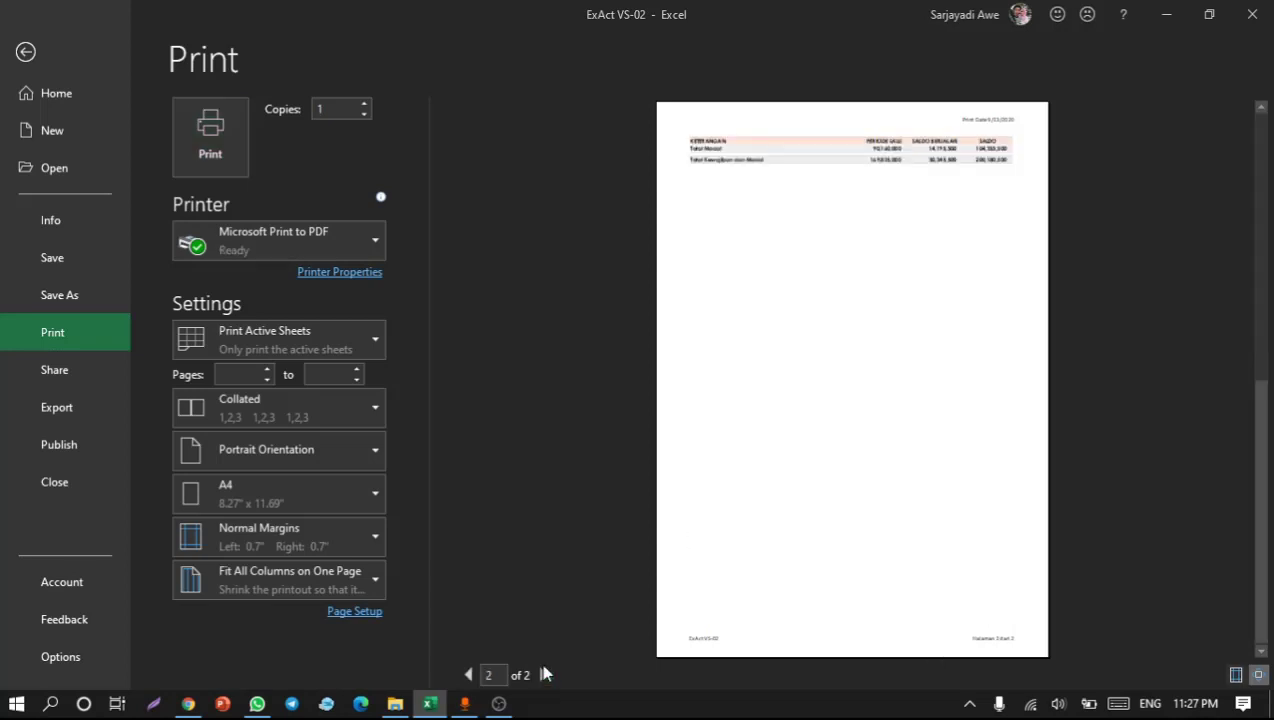
{"action": "left_click", "coordinate": [467, 677]}
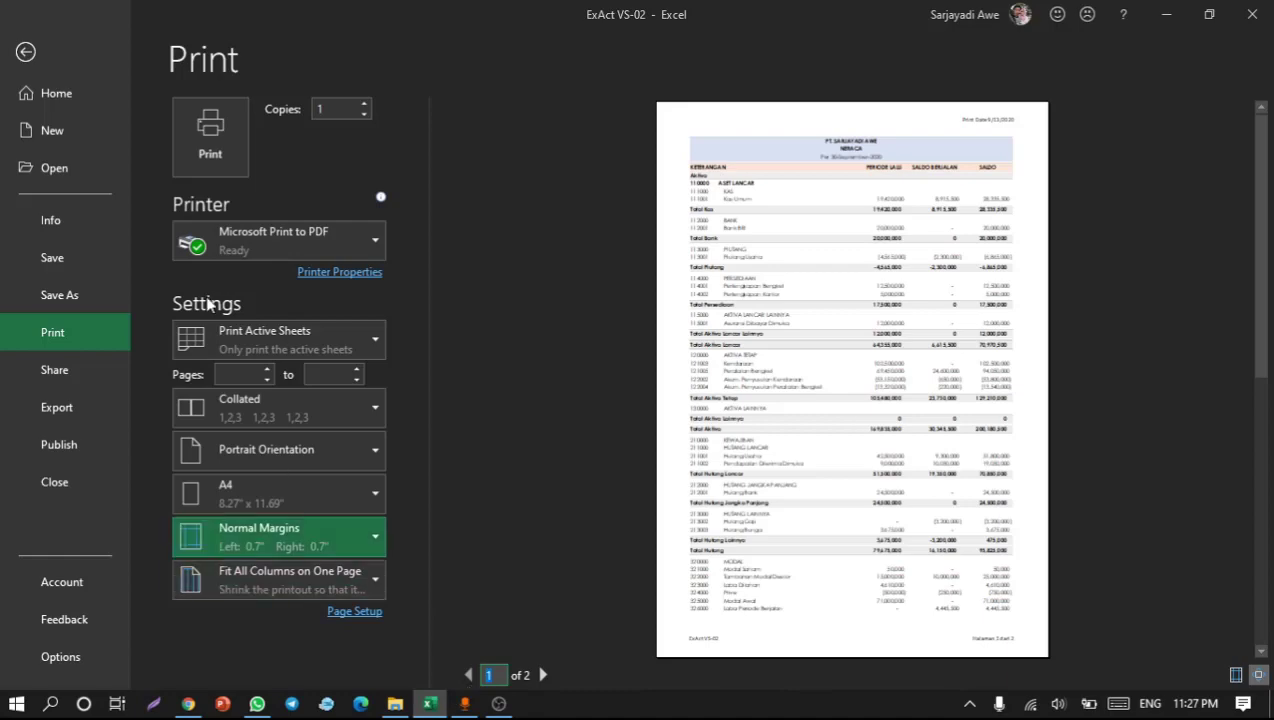
{"action": "left_click", "coordinate": [230, 168]}
{"action": "left_click", "coordinate": [333, 460]}
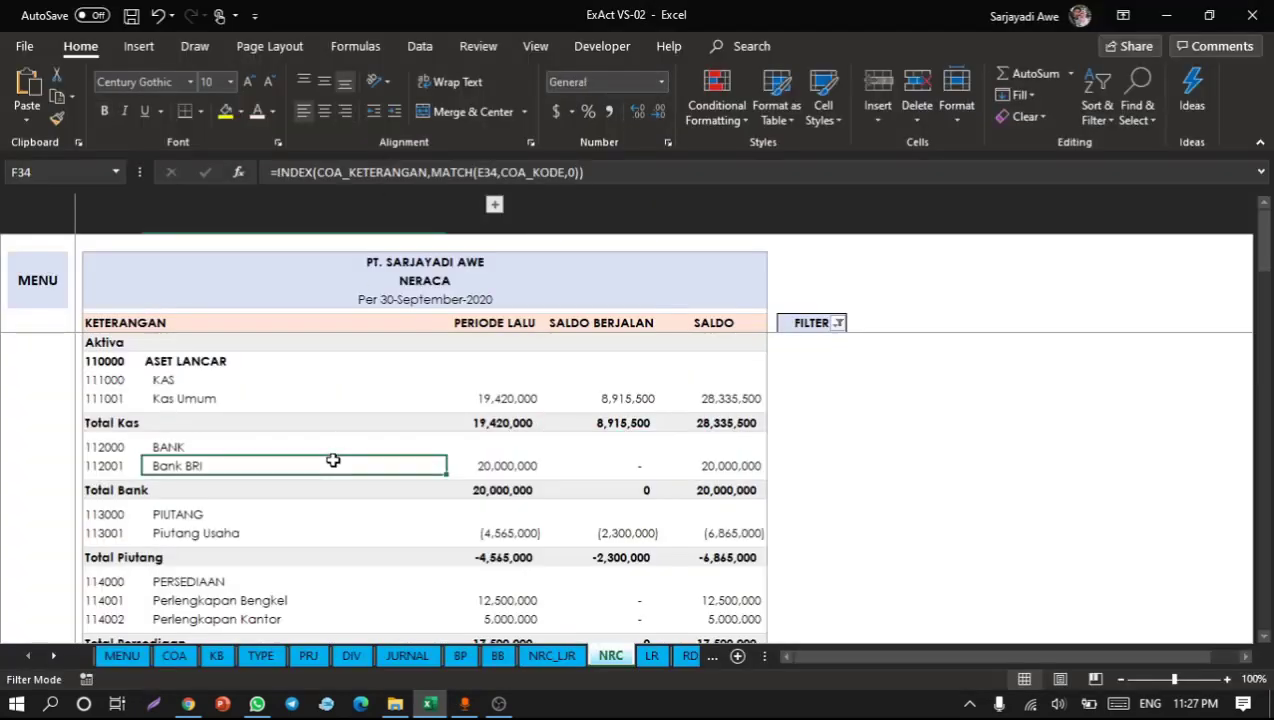
Step: Review the Neraca accounts from Aset Lancar down to Total Aktiva and go back to the main menu
{"action": "scroll", "coordinate": [333, 460], "scroll_direction": "down", "scroll_amount": 6}
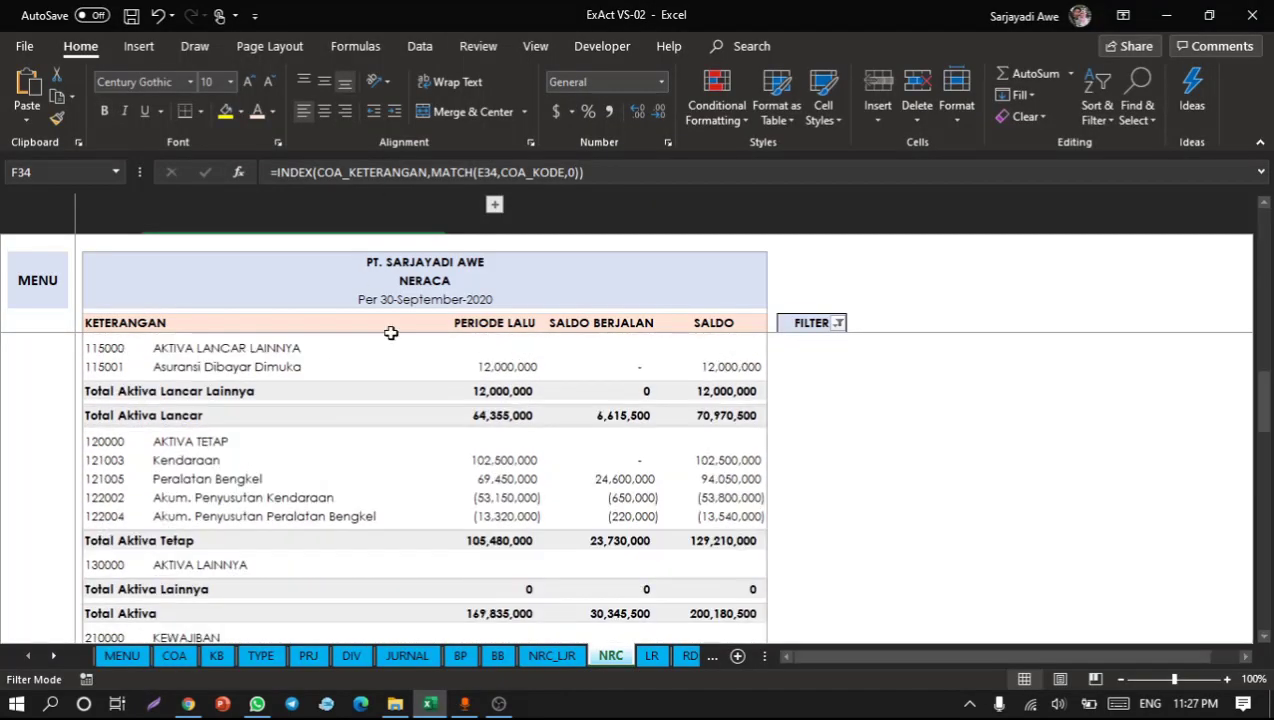
{"action": "scroll", "coordinate": [335, 440], "scroll_direction": "up", "scroll_amount": 3}
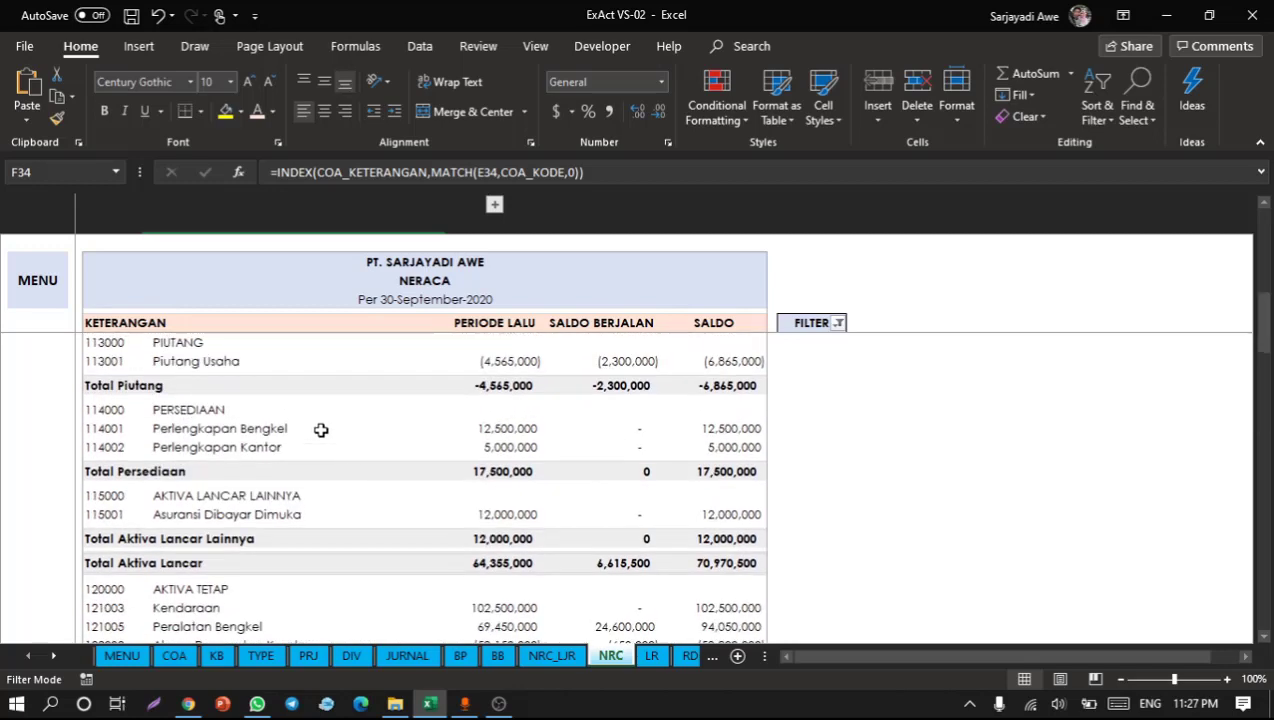
{"action": "left_click", "coordinate": [37, 282]}
{"action": "left_click", "coordinate": [549, 489]}
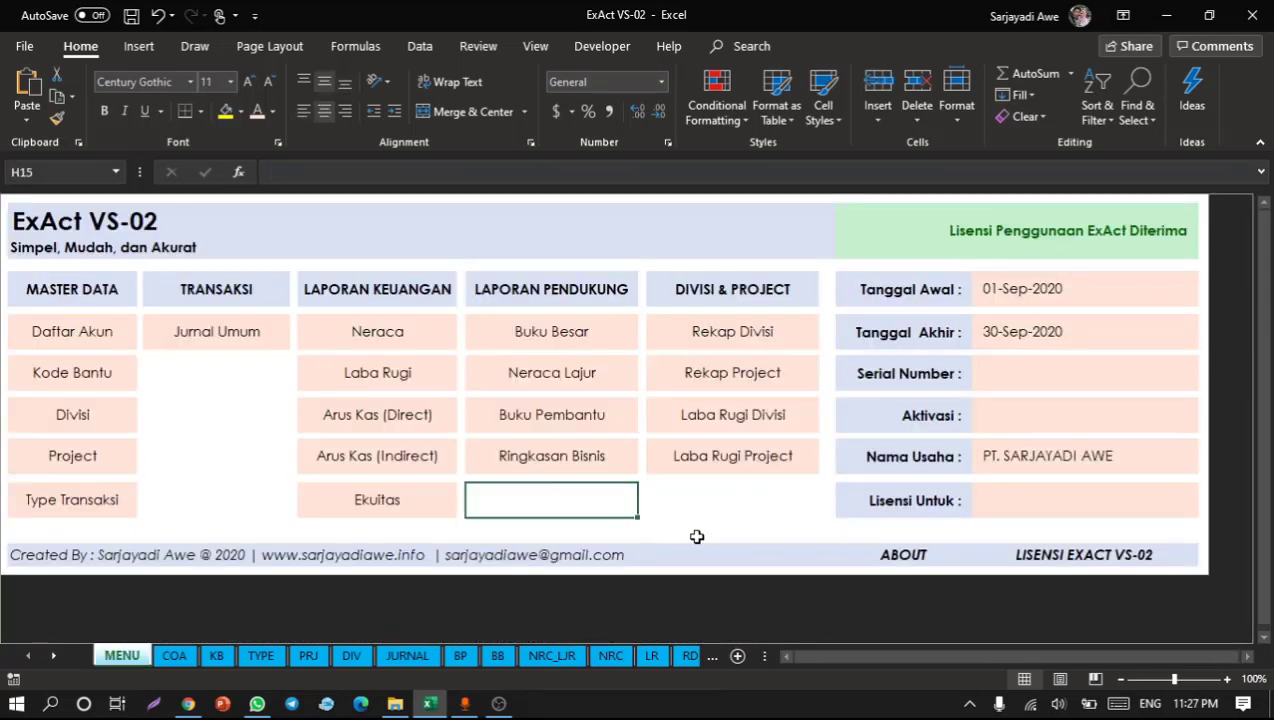
{"action": "left_click", "coordinate": [233, 452]}
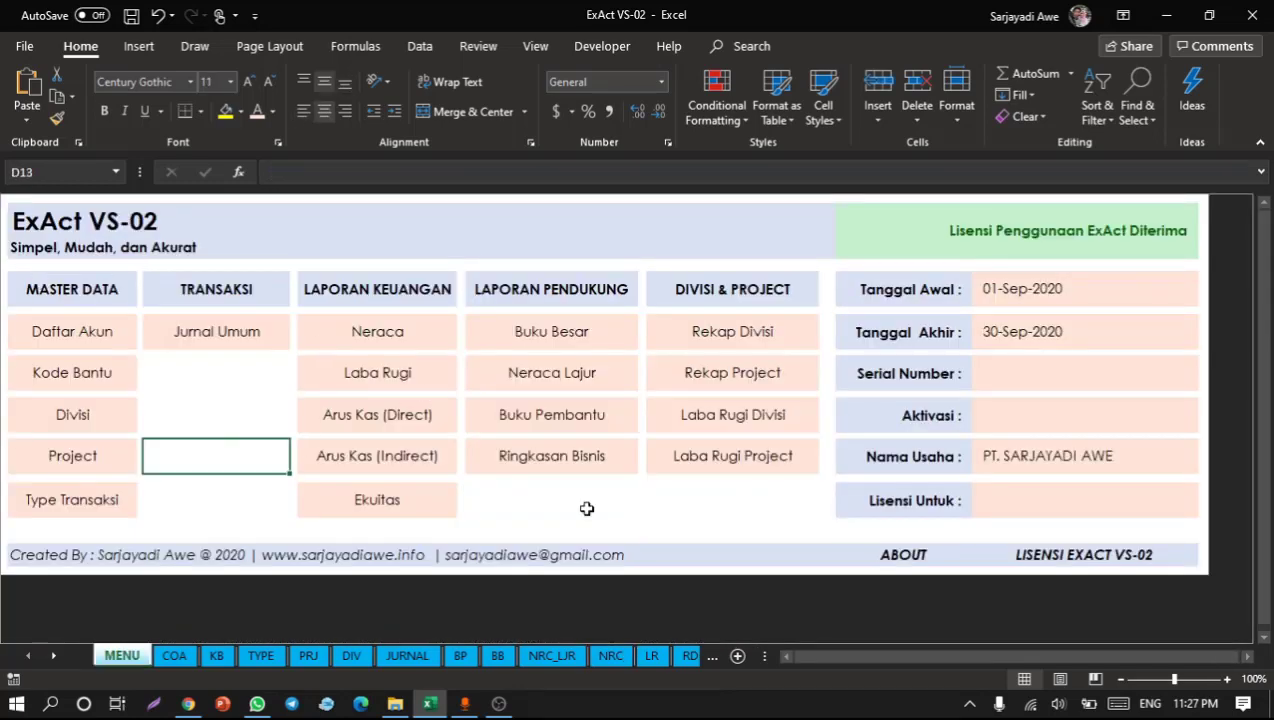
{"action": "left_click", "coordinate": [883, 229]}
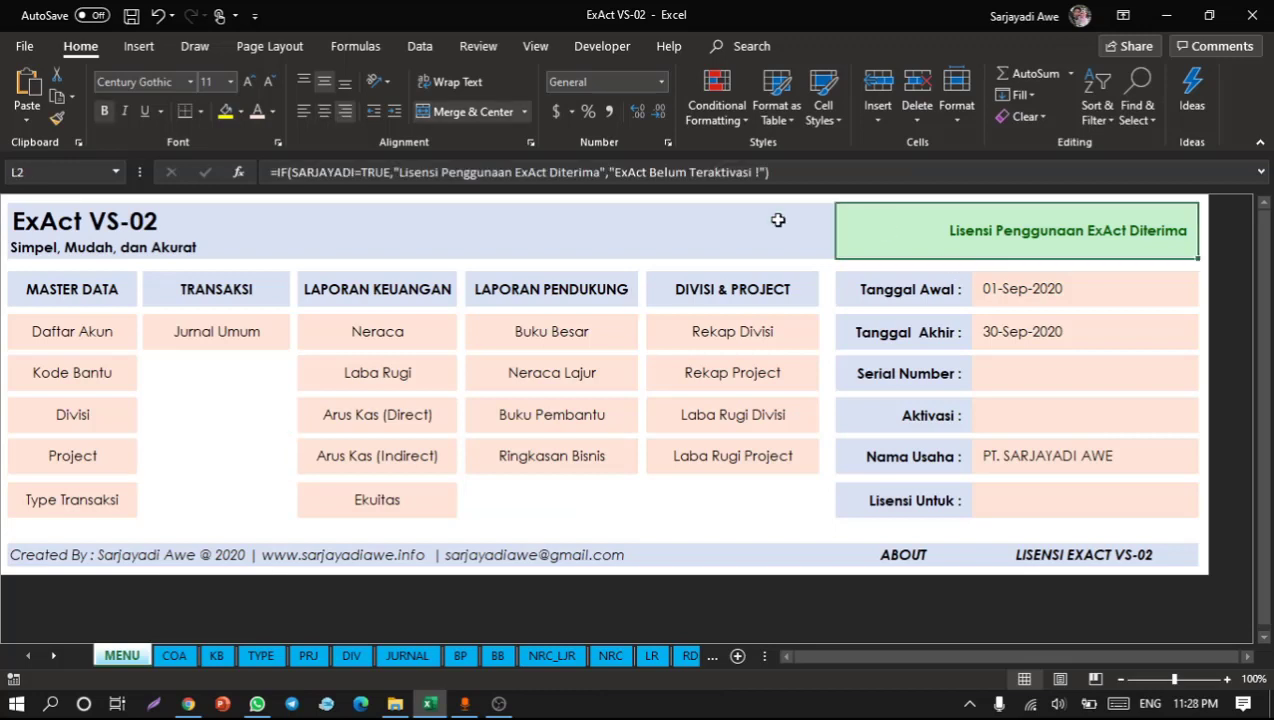
{"action": "left_click", "coordinate": [686, 221]}
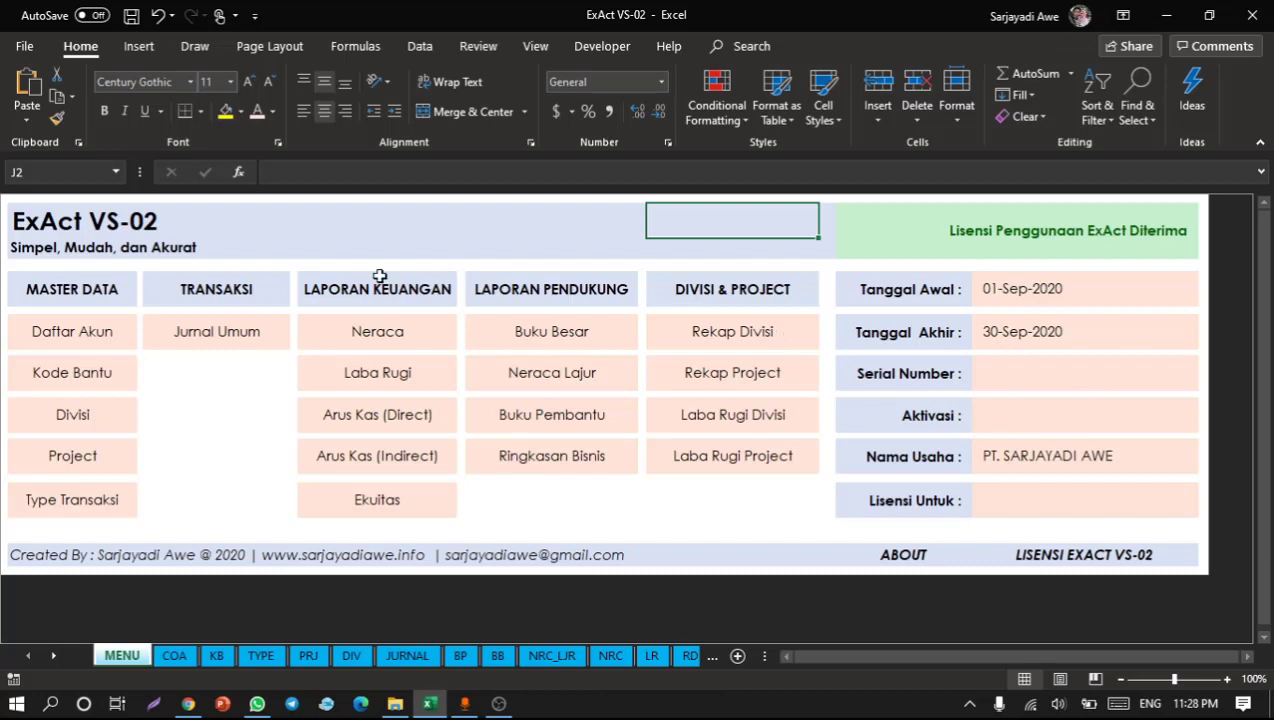
{"action": "left_click", "coordinate": [172, 425]}
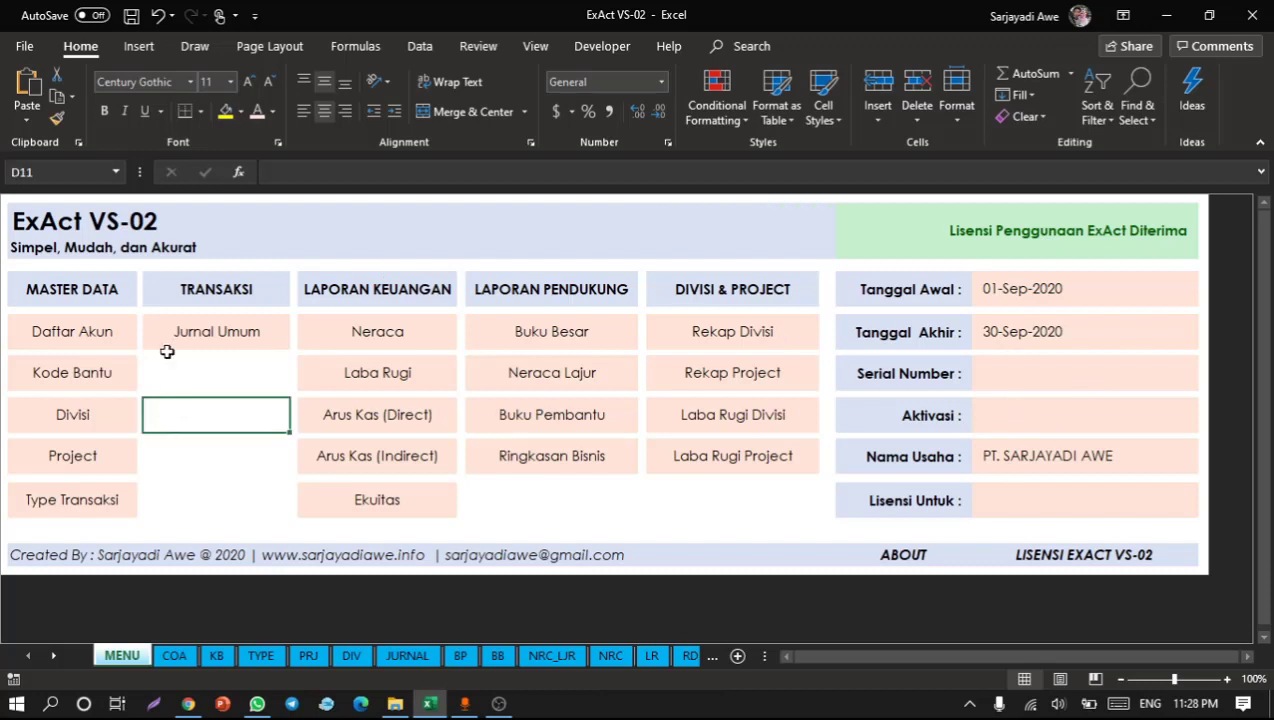
{"action": "left_click", "coordinate": [213, 381]}
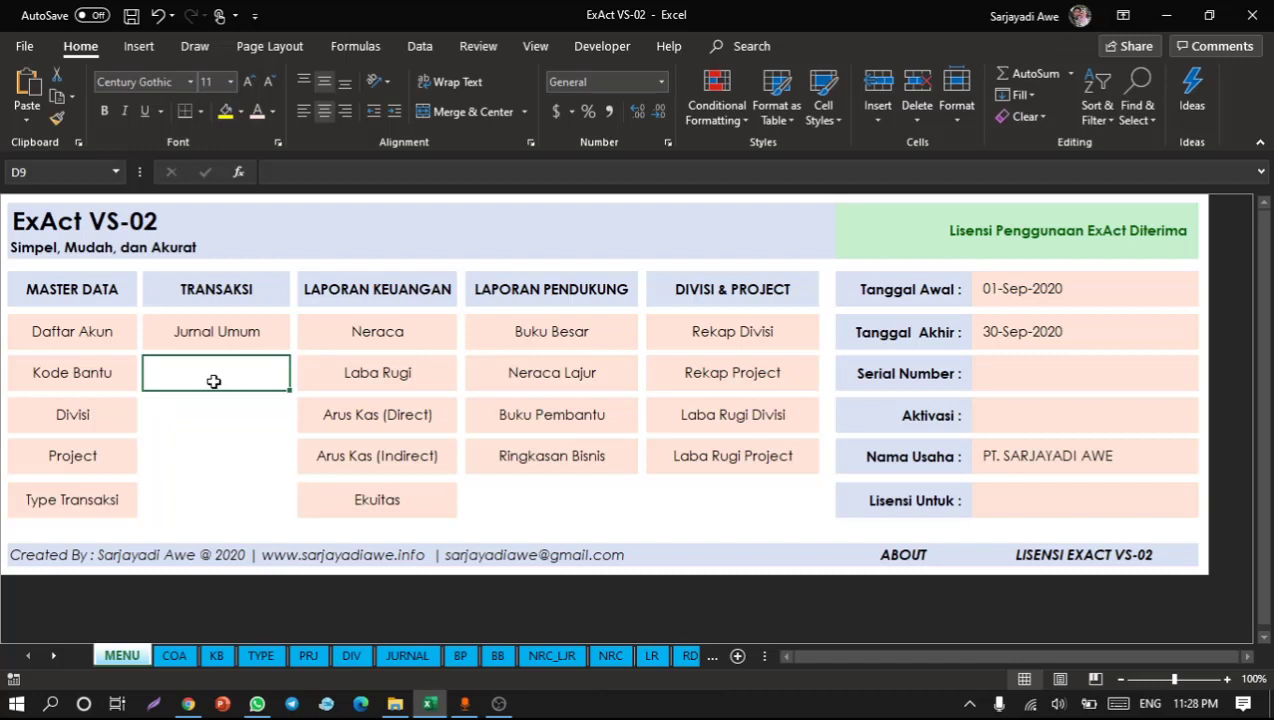
Step: Open Daftar Akun from the main menu and review the Kas, Bank and Piutang accounts in the list
{"action": "left_click", "coordinate": [80, 335]}
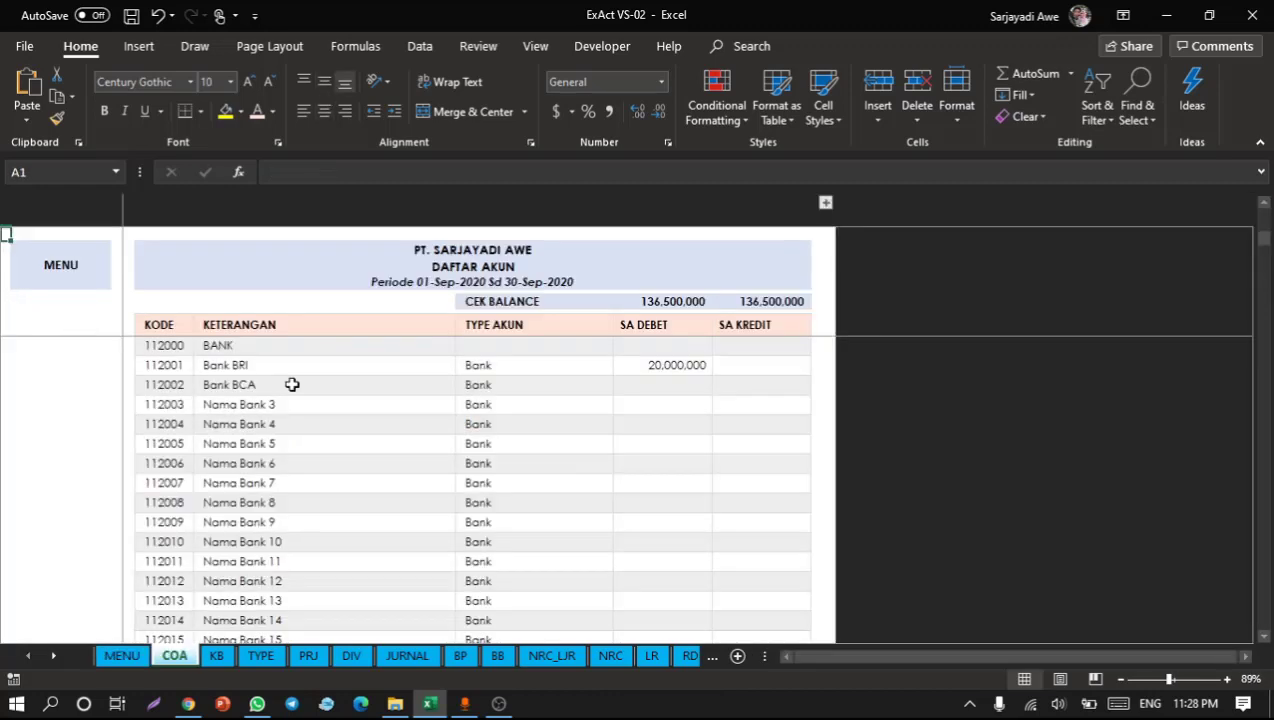
{"action": "left_click", "coordinate": [367, 416]}
{"action": "scroll", "coordinate": [367, 416], "scroll_direction": "down", "scroll_amount": 5}
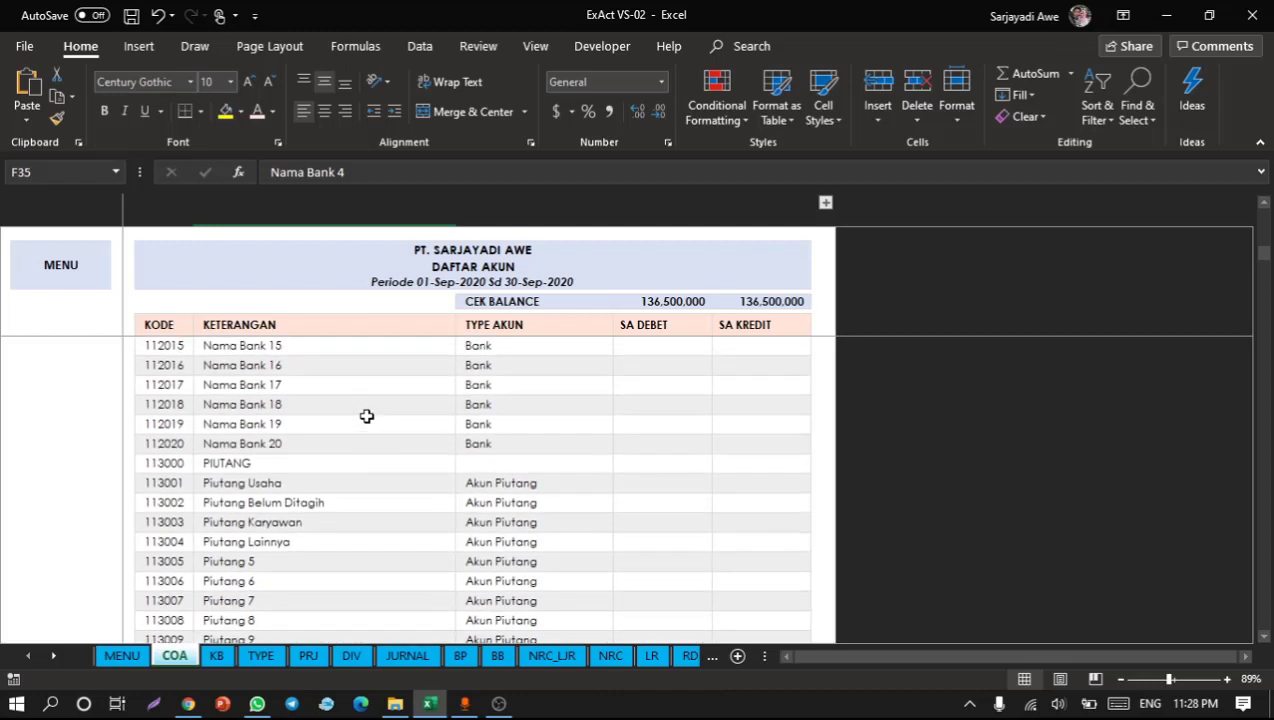
{"action": "scroll", "coordinate": [367, 416], "scroll_direction": "up", "scroll_amount": 6}
{"action": "scroll", "coordinate": [367, 416], "scroll_direction": "up", "scroll_amount": 6}
{"action": "left_click", "coordinate": [297, 443]}
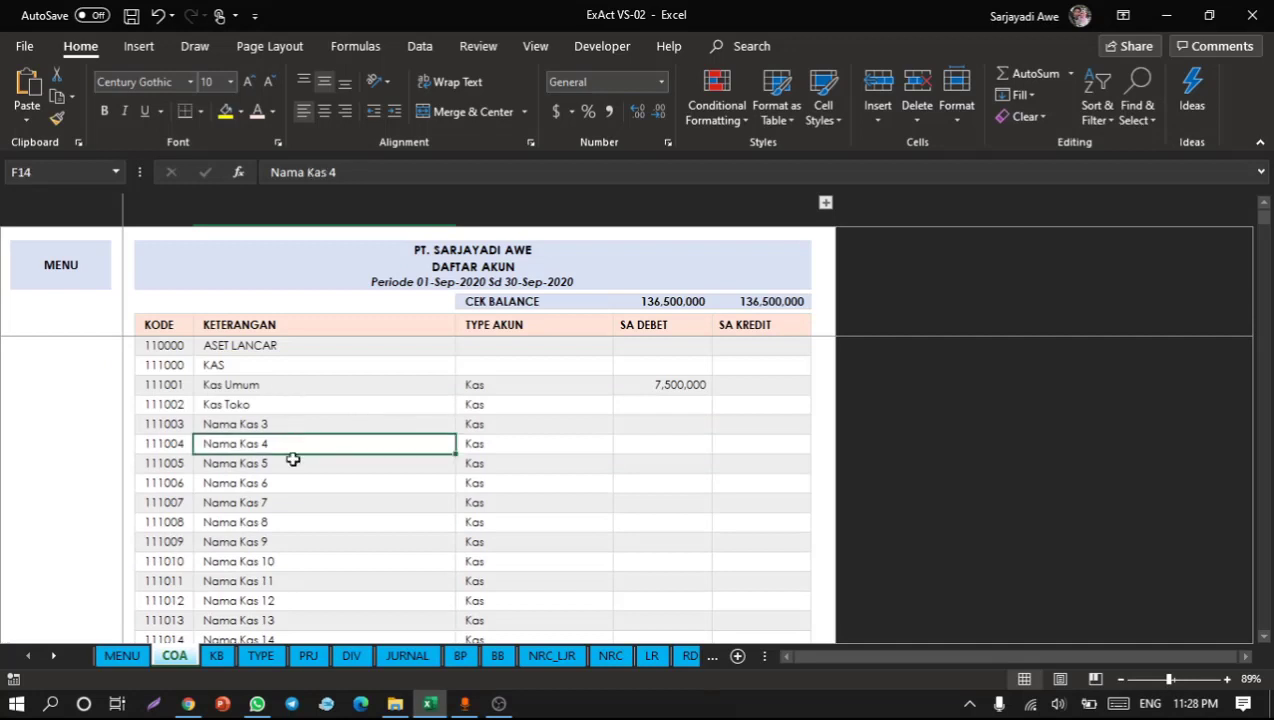
Step: Open the Jurnal Umum sheet and review its transaction entries
{"action": "left_click", "coordinate": [407, 657]}
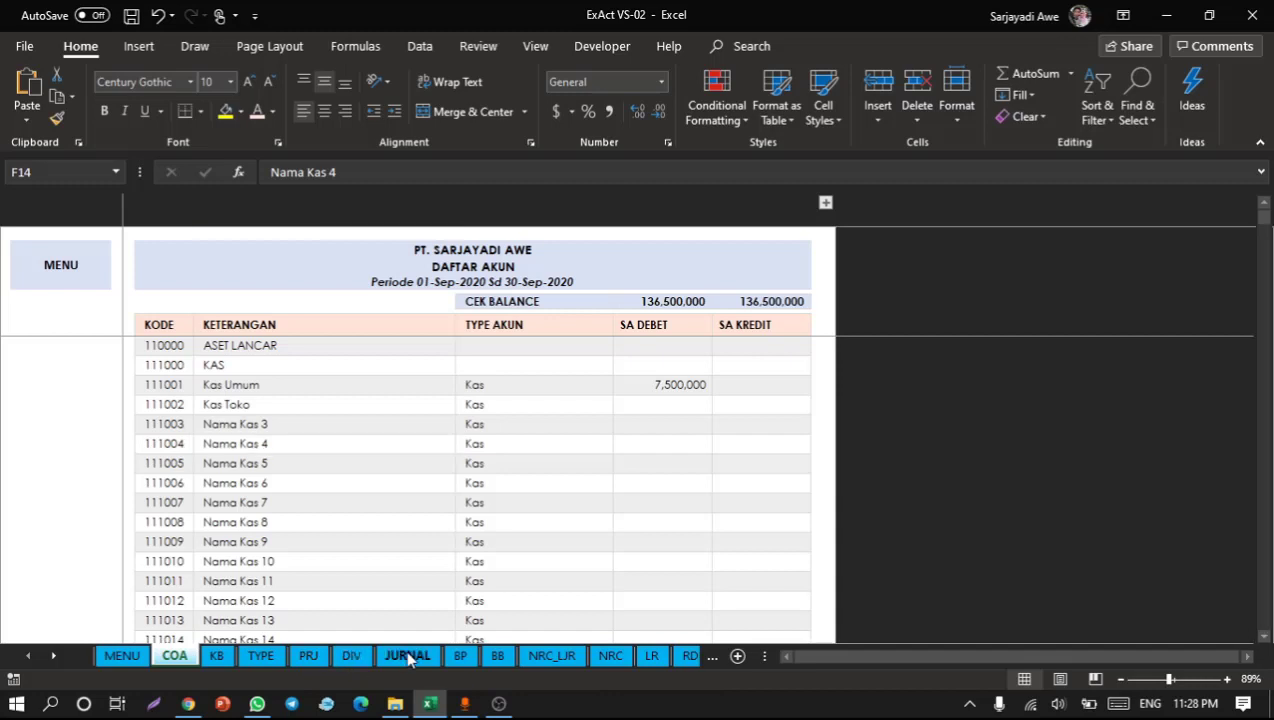
{"action": "left_click", "coordinate": [372, 500]}
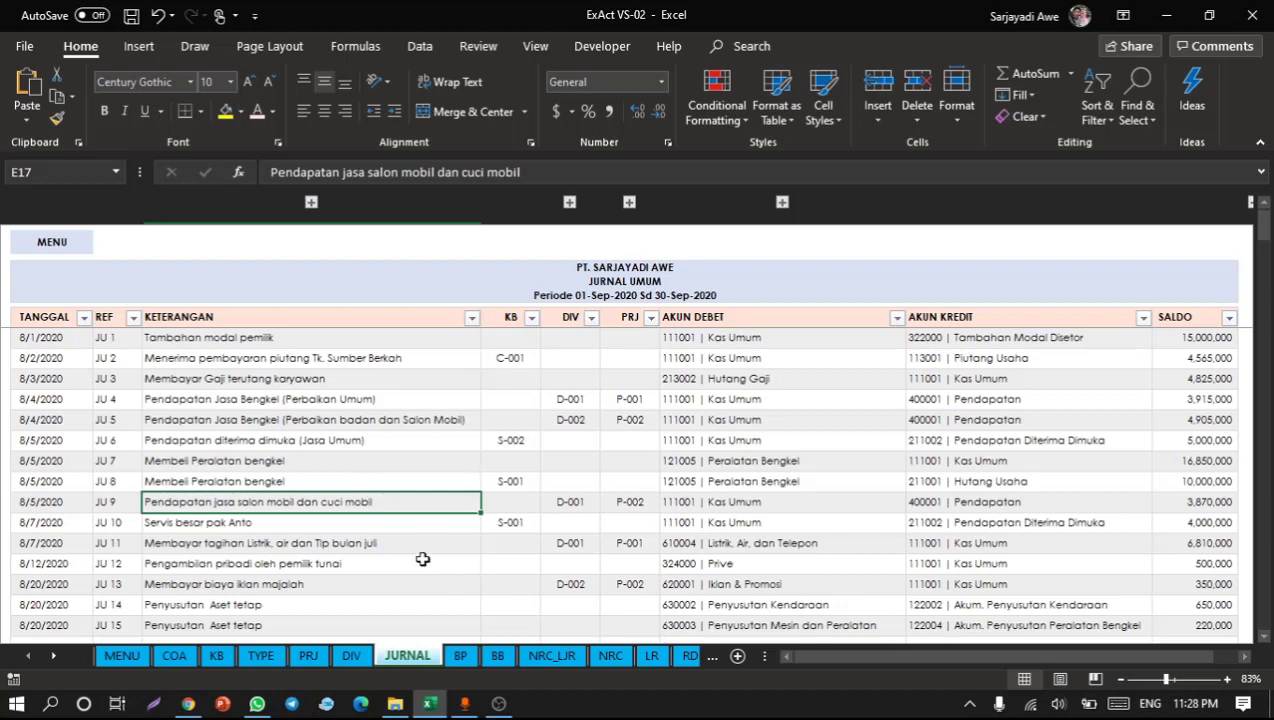
{"action": "left_click", "coordinate": [370, 463]}
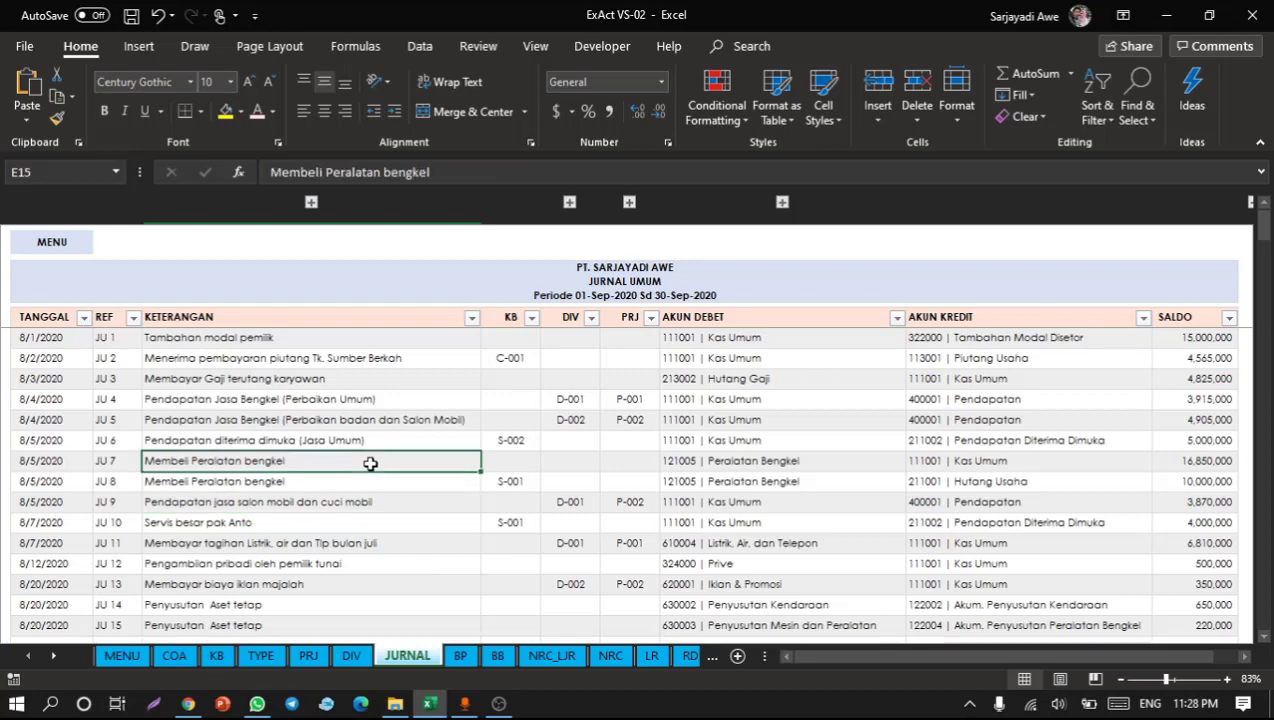
Step: Switch to Chrome and open the website smartsheetbisnis.com
{"action": "left_click", "coordinate": [190, 704]}
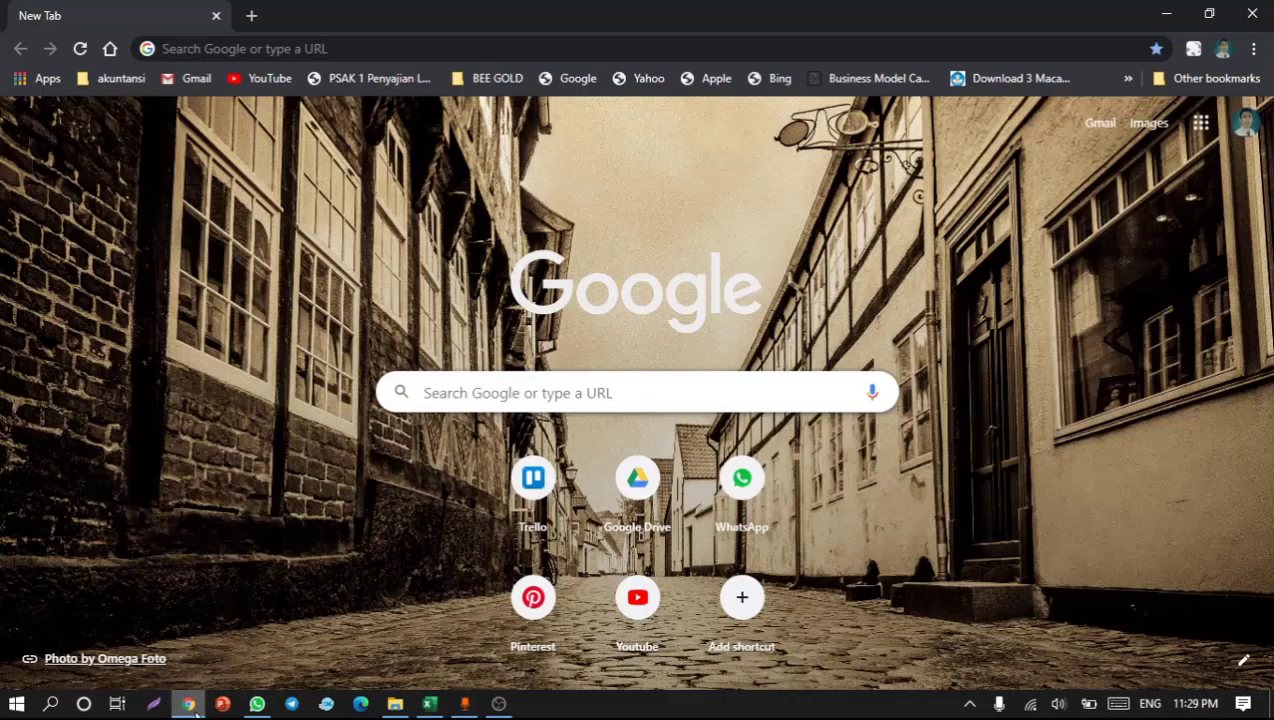
{"action": "left_click", "coordinate": [279, 46]}
{"action": "type", "text": "smart"}
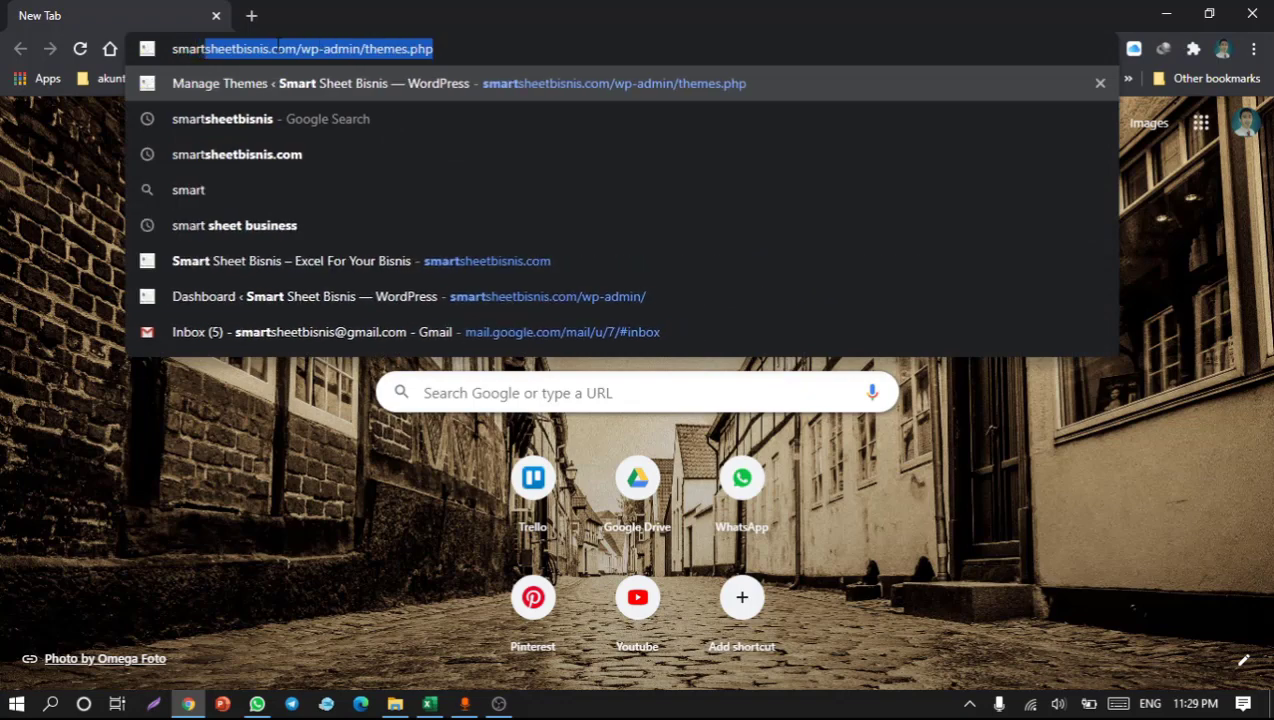
{"action": "key", "text": "Right"}
{"action": "key", "text": "BackSpace"}
{"action": "key", "text": "BackSpace"}
{"action": "key", "text": "BackSpace"}
{"action": "key", "text": "BackSpace"}
{"action": "key", "text": "BackSpace"}
{"action": "key", "text": "BackSpace"}
{"action": "key", "text": "BackSpace"}
{"action": "key", "text": "BackSpace"}
{"action": "key", "text": "BackSpace"}
{"action": "key", "text": "BackSpace"}
{"action": "key", "text": "BackSpace"}
{"action": "key", "text": "BackSpace"}
{"action": "key", "text": "BackSpace"}
{"action": "key", "text": "BackSpace"}
{"action": "key", "text": "BackSpace"}
{"action": "key", "text": "BackSpace"}
{"action": "key", "text": "BackSpace"}
{"action": "key", "text": "BackSpace"}
{"action": "key", "text": "BackSpace"}
{"action": "key", "text": "Return"}
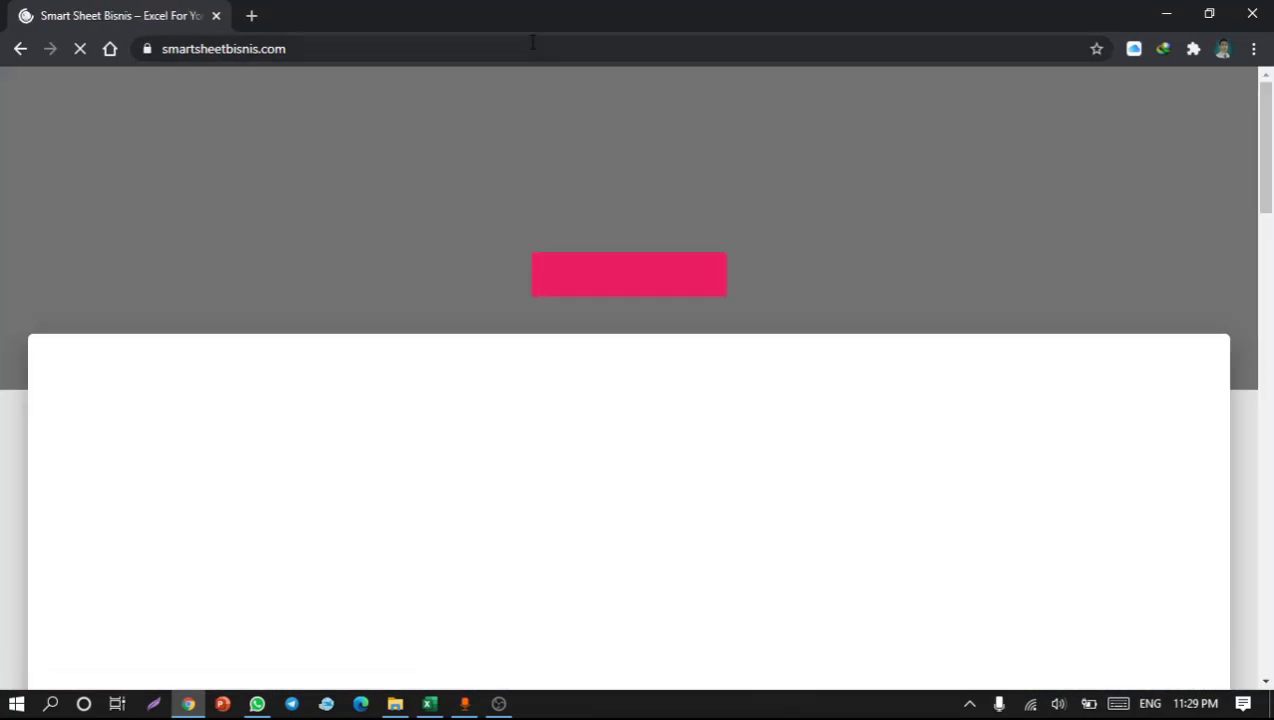
Step: Review the Smart Sheet Bisnis home page from the reasons for using Excel down to the Contact Us form
{"action": "scroll", "coordinate": [881, 471], "scroll_direction": "down", "scroll_amount": 6}
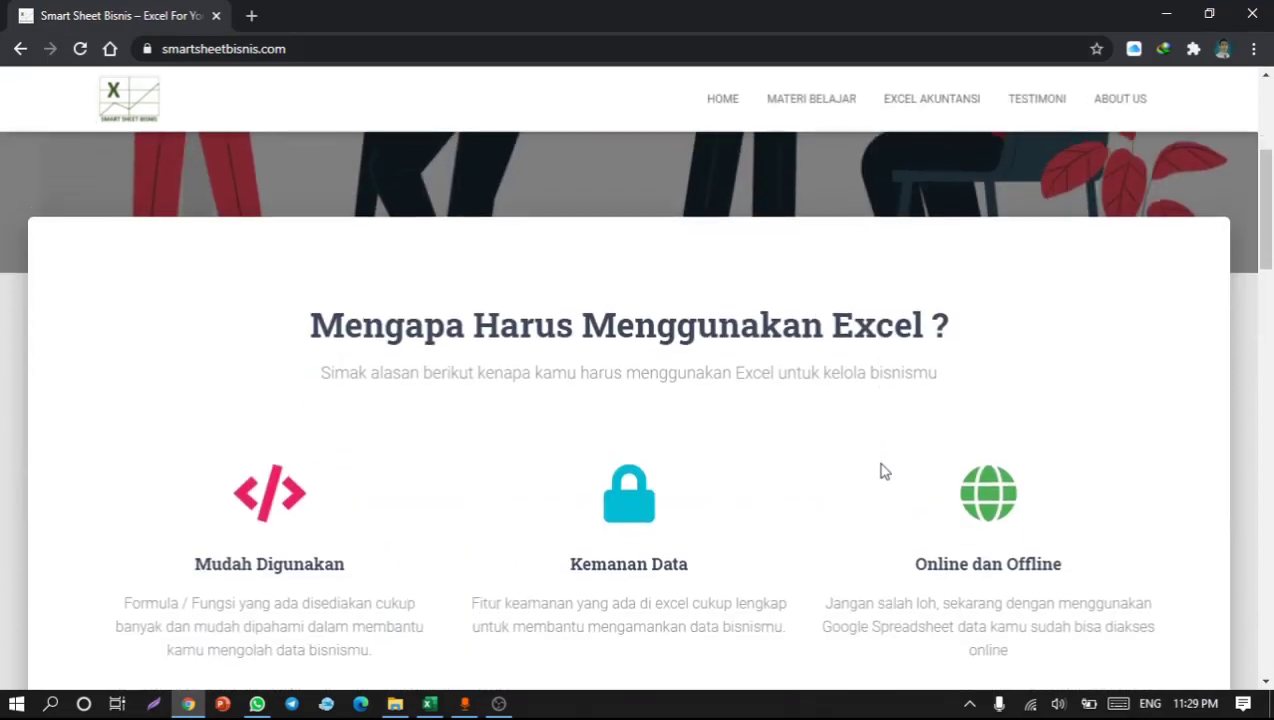
{"action": "scroll", "coordinate": [881, 471], "scroll_direction": "down", "scroll_amount": 4}
{"action": "scroll", "coordinate": [881, 471], "scroll_direction": "down", "scroll_amount": 9}
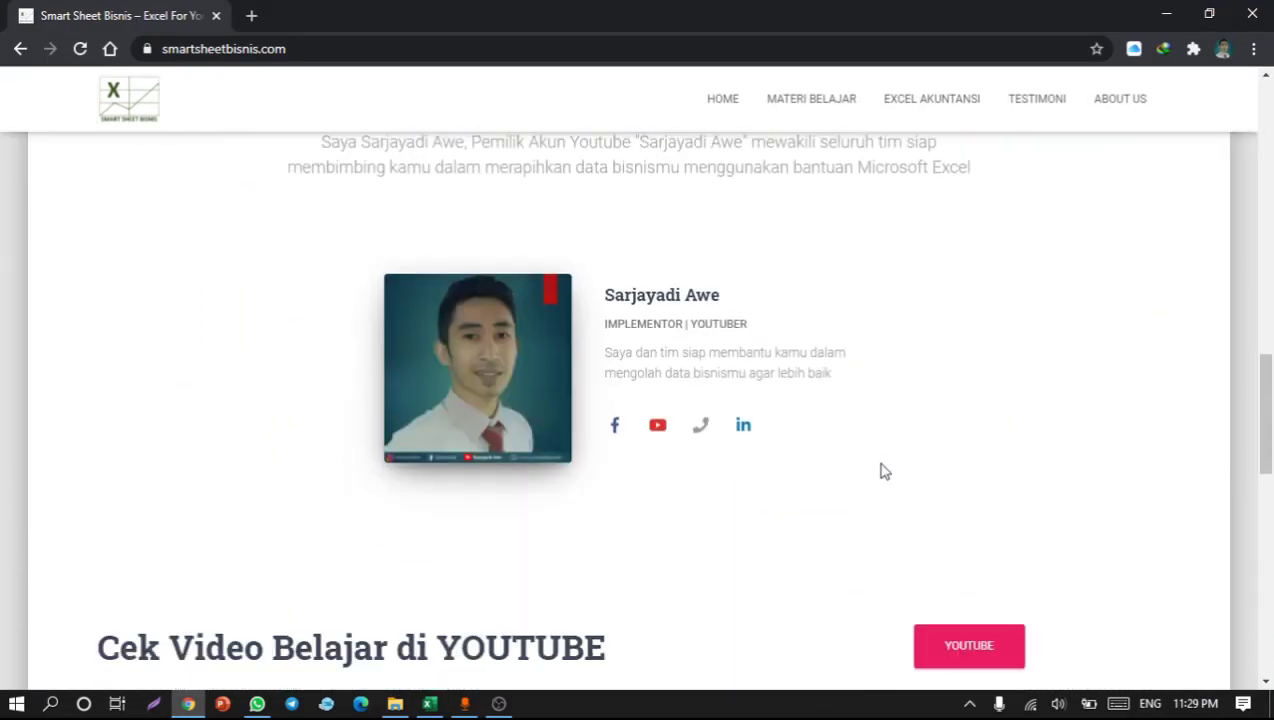
{"action": "scroll", "coordinate": [884, 469], "scroll_direction": "down", "scroll_amount": 3}
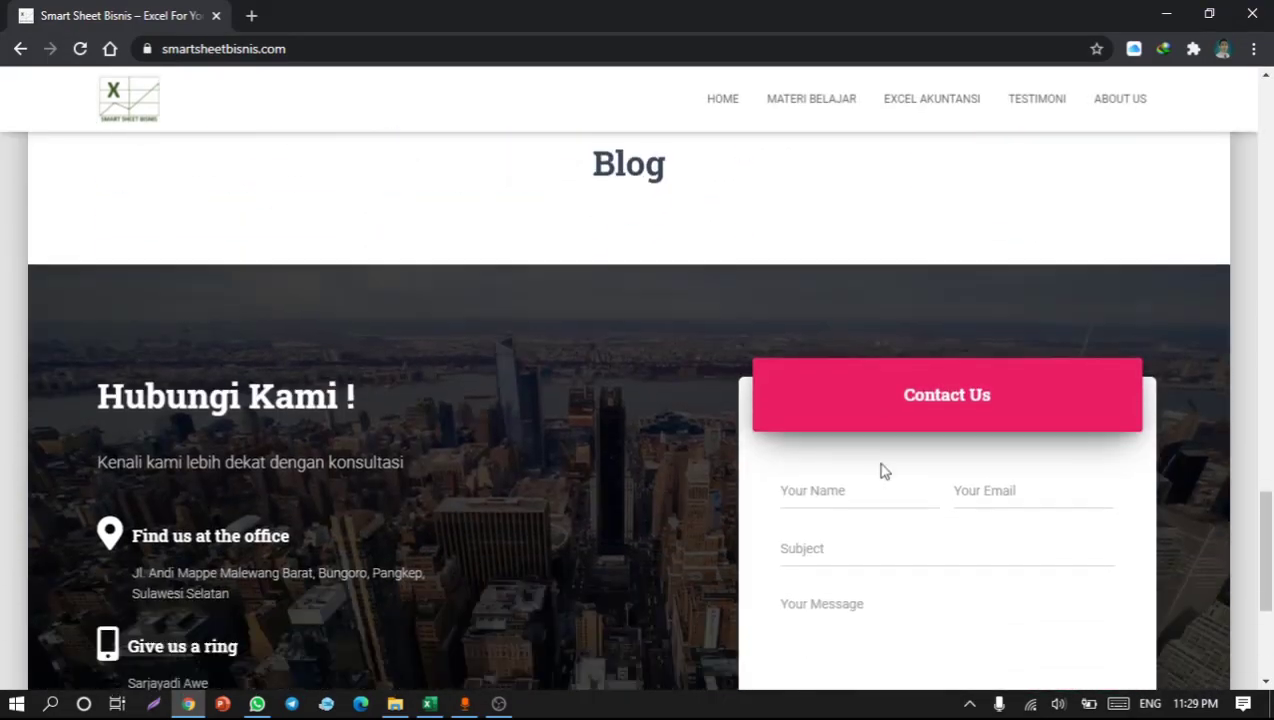
{"action": "scroll", "coordinate": [884, 469], "scroll_direction": "up", "scroll_amount": 13}
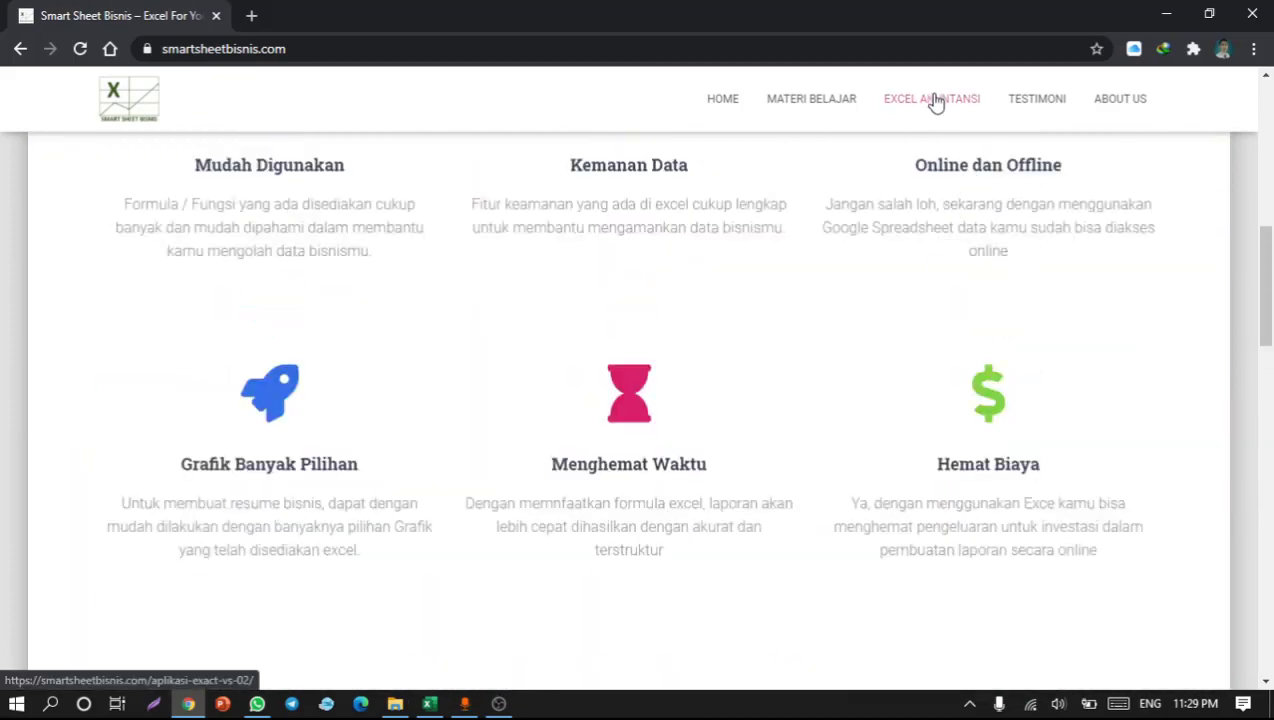
Step: Open the Excel Akuntansi page and review the ExAct VS-02 description, screenshot gallery and offer information
{"action": "left_click", "coordinate": [935, 104]}
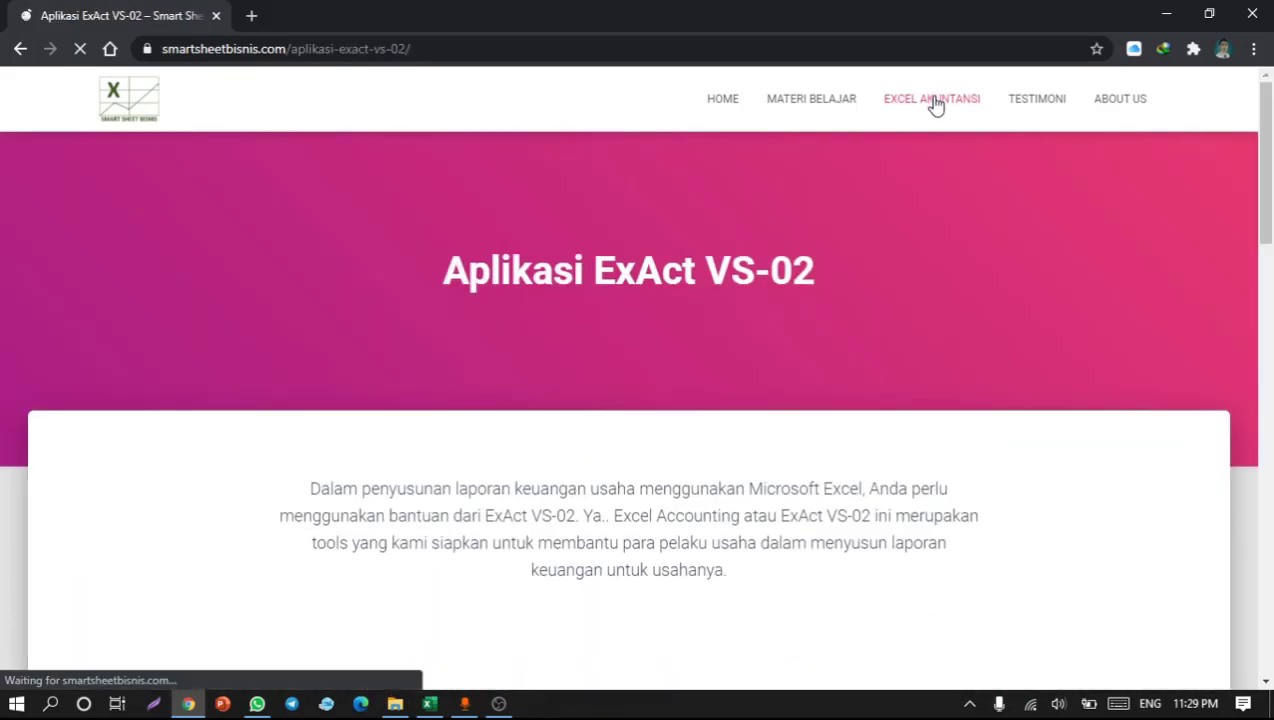
{"action": "scroll", "coordinate": [791, 466], "scroll_direction": "down", "scroll_amount": 10}
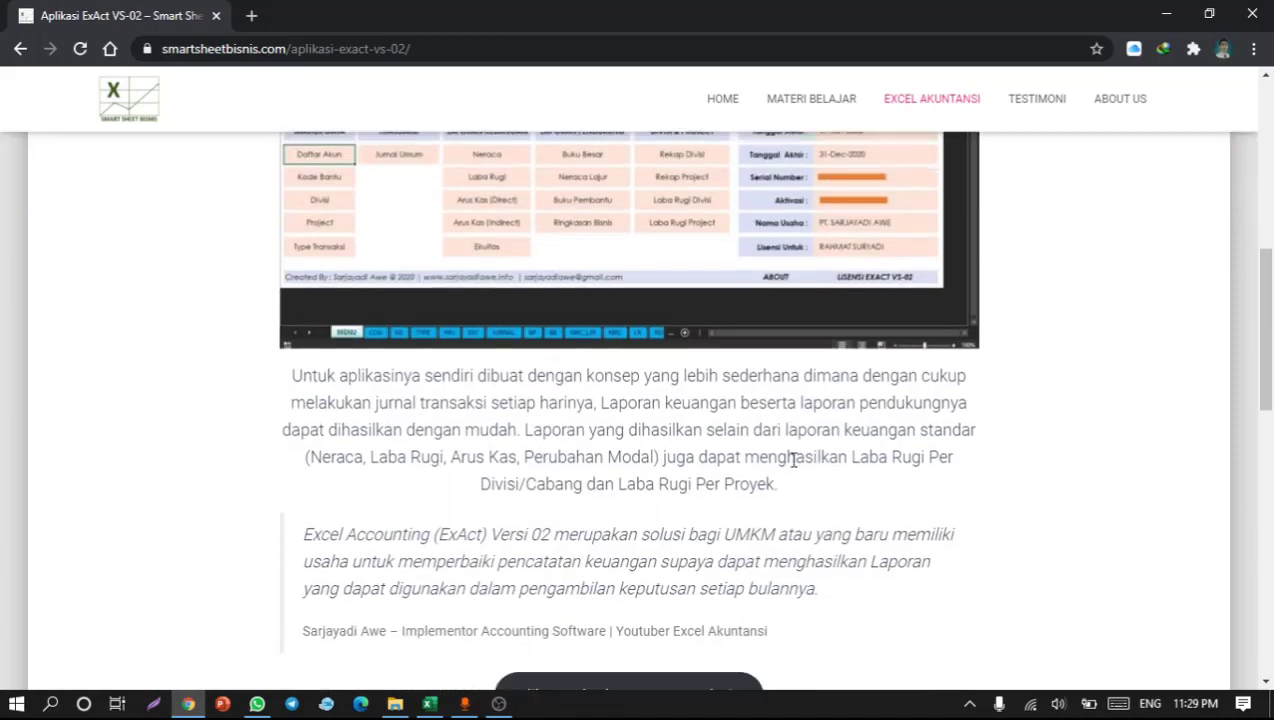
{"action": "scroll", "coordinate": [791, 459], "scroll_direction": "down", "scroll_amount": 2}
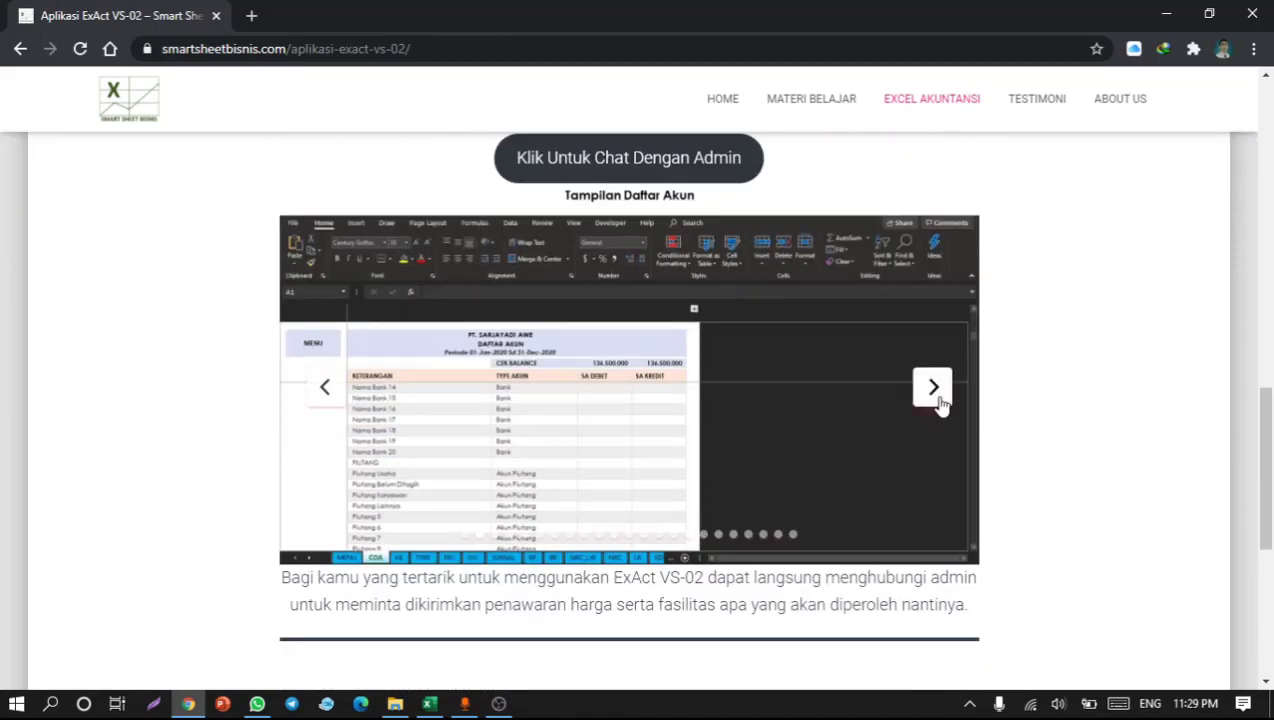
{"action": "scroll", "coordinate": [938, 400], "scroll_direction": "down", "scroll_amount": 5}
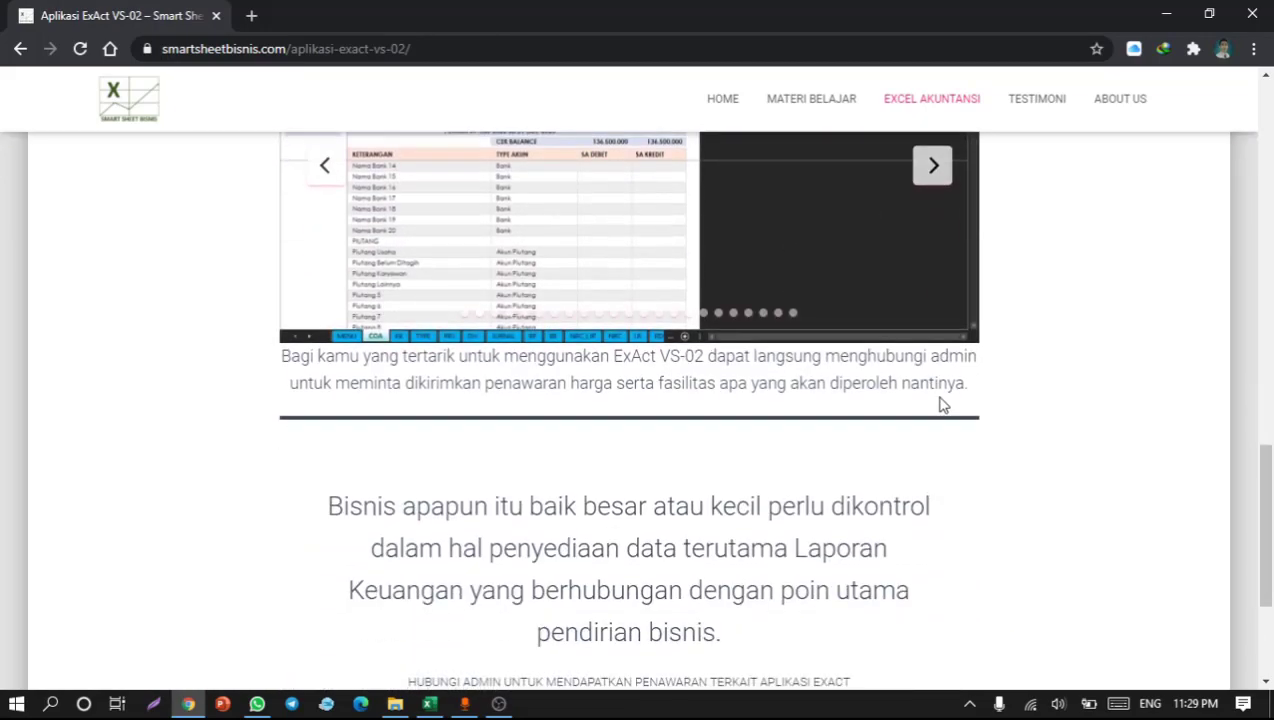
{"action": "scroll", "coordinate": [938, 404], "scroll_direction": "up", "scroll_amount": 6}
{"action": "scroll", "coordinate": [938, 400], "scroll_direction": "up", "scroll_amount": 12}
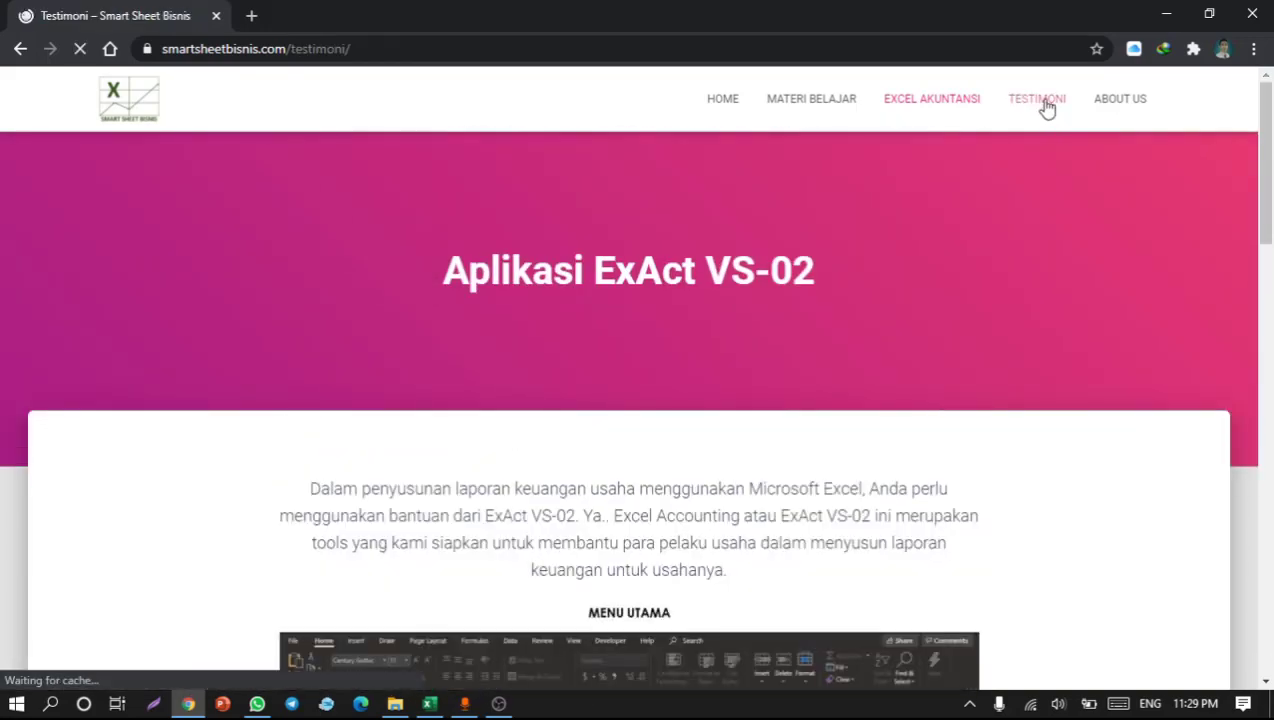
Step: Review the Testimoni page's client screenshots and its Bukti Pengiriman File section
{"action": "scroll", "coordinate": [583, 648], "scroll_direction": "down", "scroll_amount": 4}
{"action": "scroll", "coordinate": [583, 648], "scroll_direction": "down", "scroll_amount": 3}
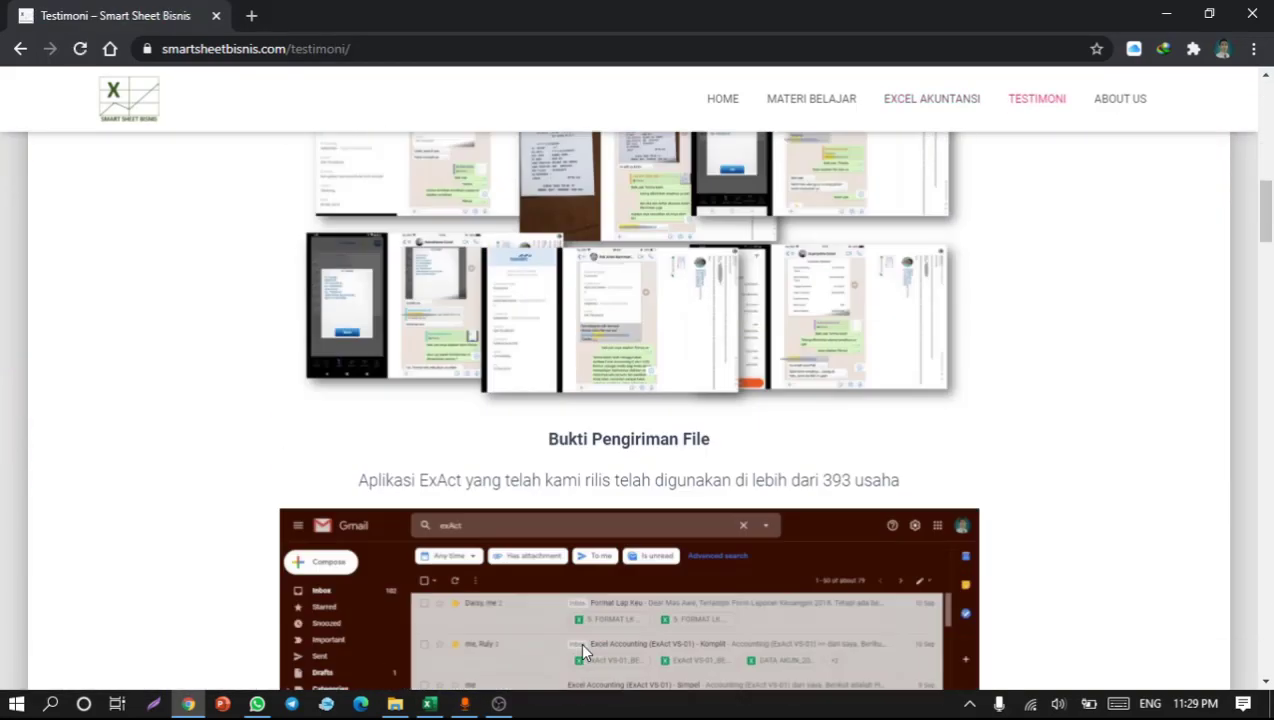
{"action": "scroll", "coordinate": [583, 648], "scroll_direction": "up", "scroll_amount": 10}
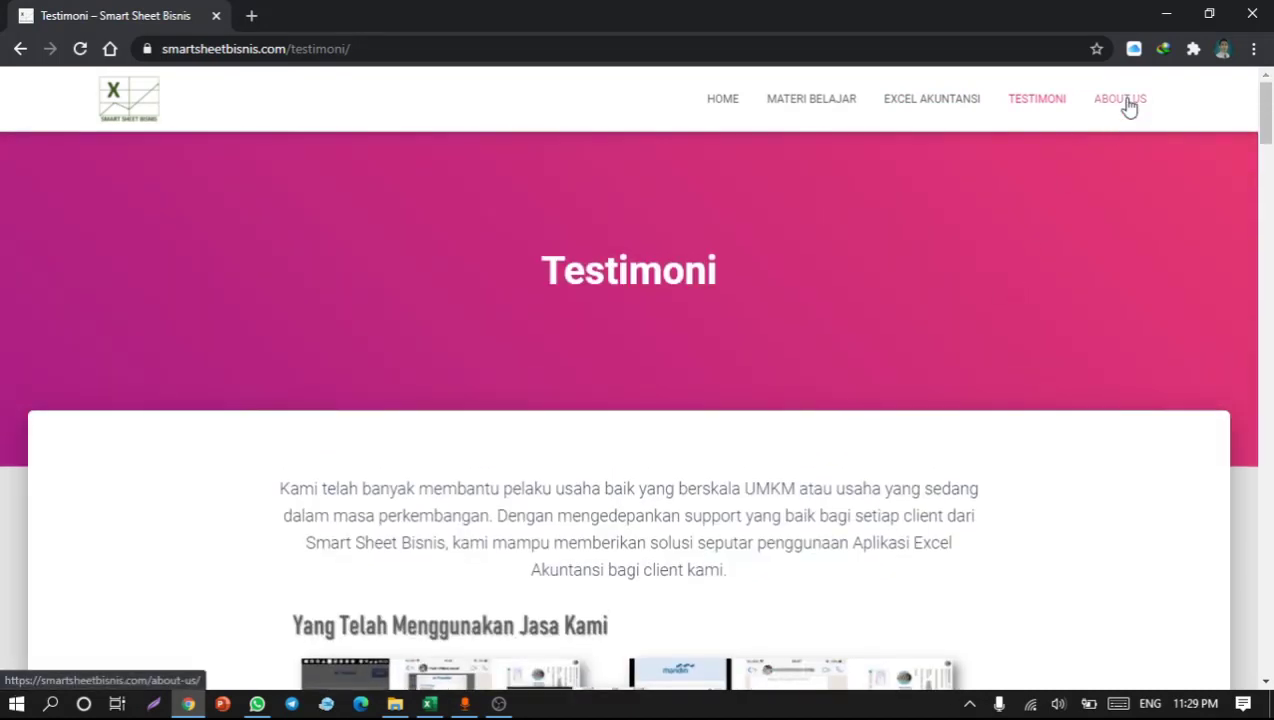
Step: Open the About Us page, look over the company profile, and switch back to the Jurnal Umum sheet in Excel
{"action": "left_click", "coordinate": [1127, 104]}
{"action": "scroll", "coordinate": [776, 457], "scroll_direction": "down", "scroll_amount": 3}
{"action": "scroll", "coordinate": [776, 460], "scroll_direction": "up", "scroll_amount": 1}
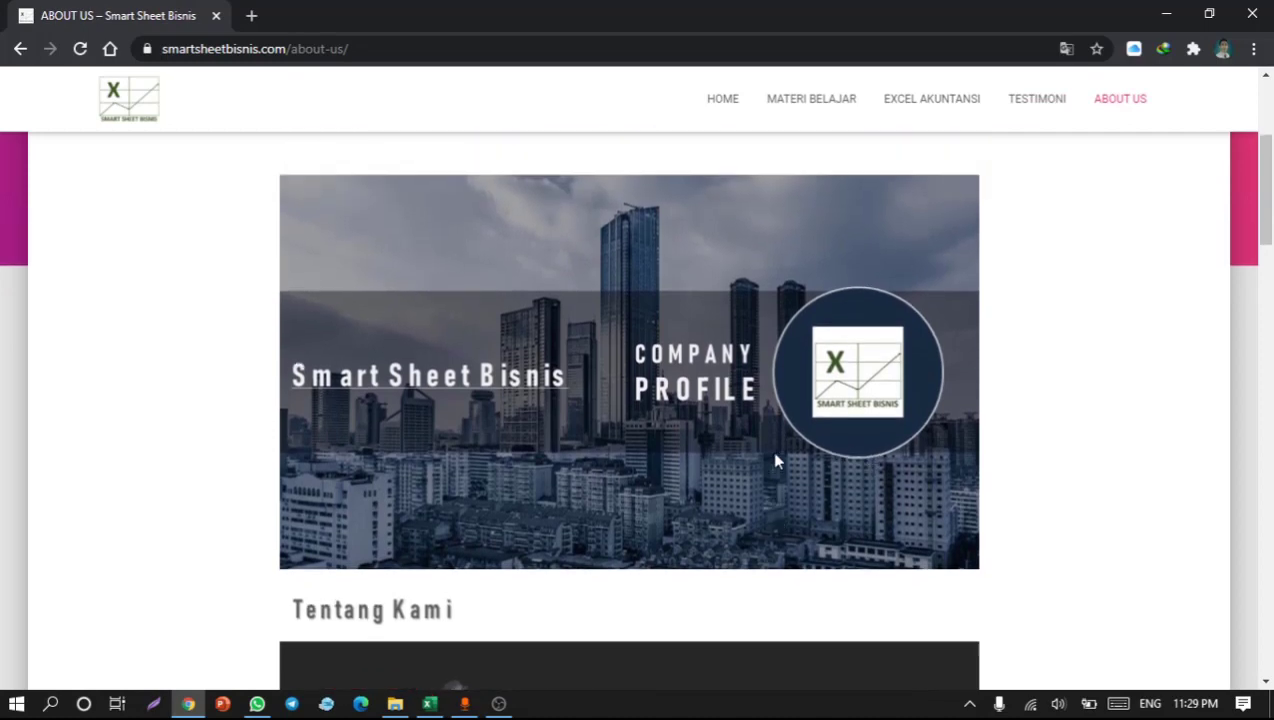
{"action": "scroll", "coordinate": [776, 460], "scroll_direction": "down", "scroll_amount": 1}
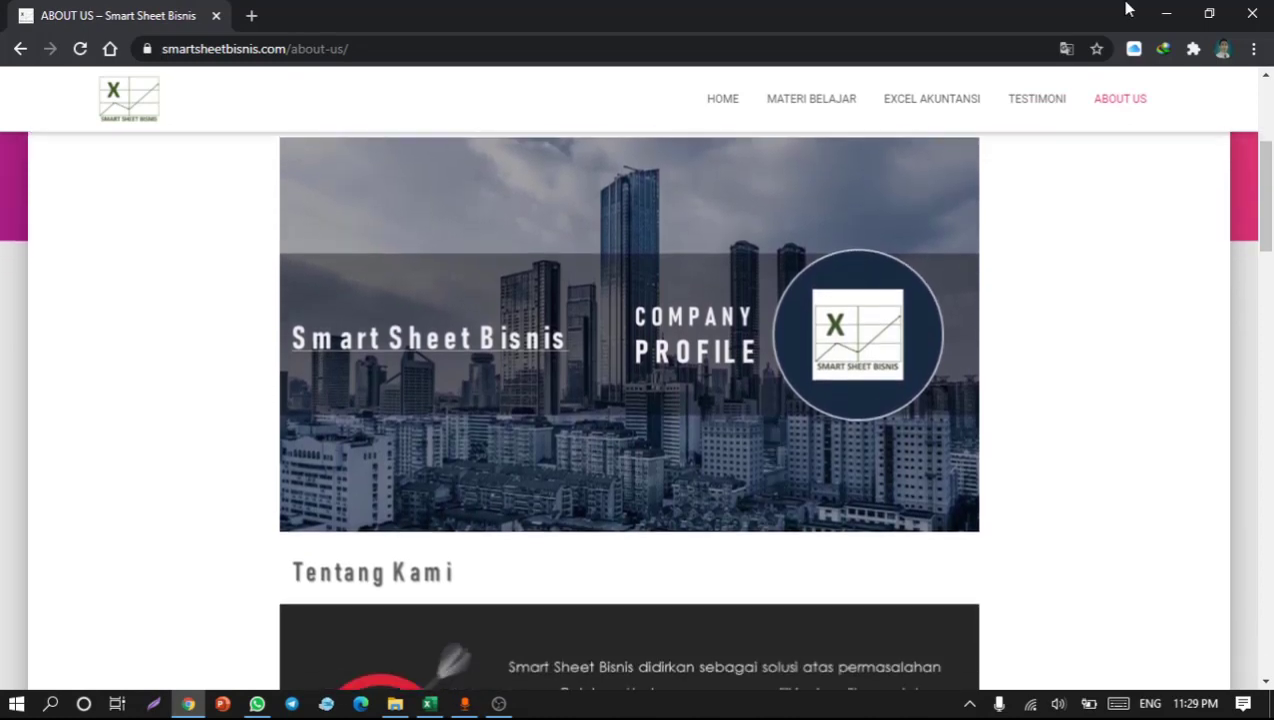
{"action": "left_click", "coordinate": [430, 703]}
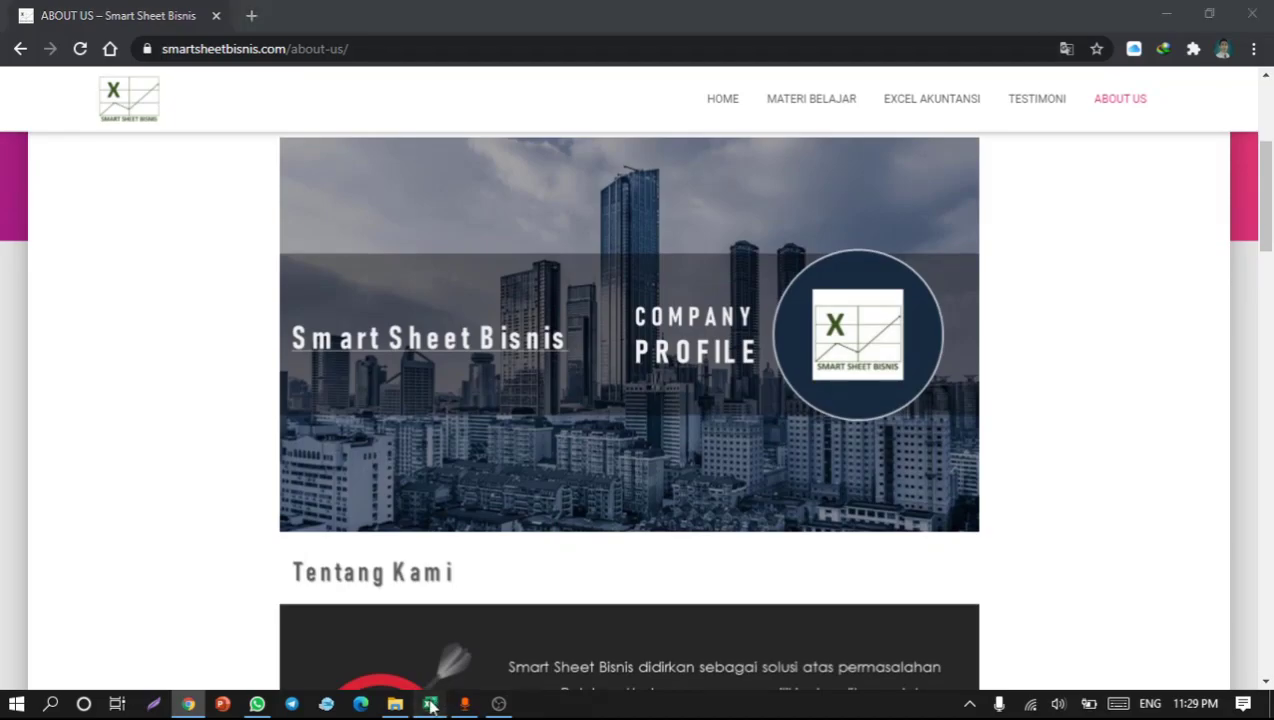
{"action": "left_click", "coordinate": [348, 481]}
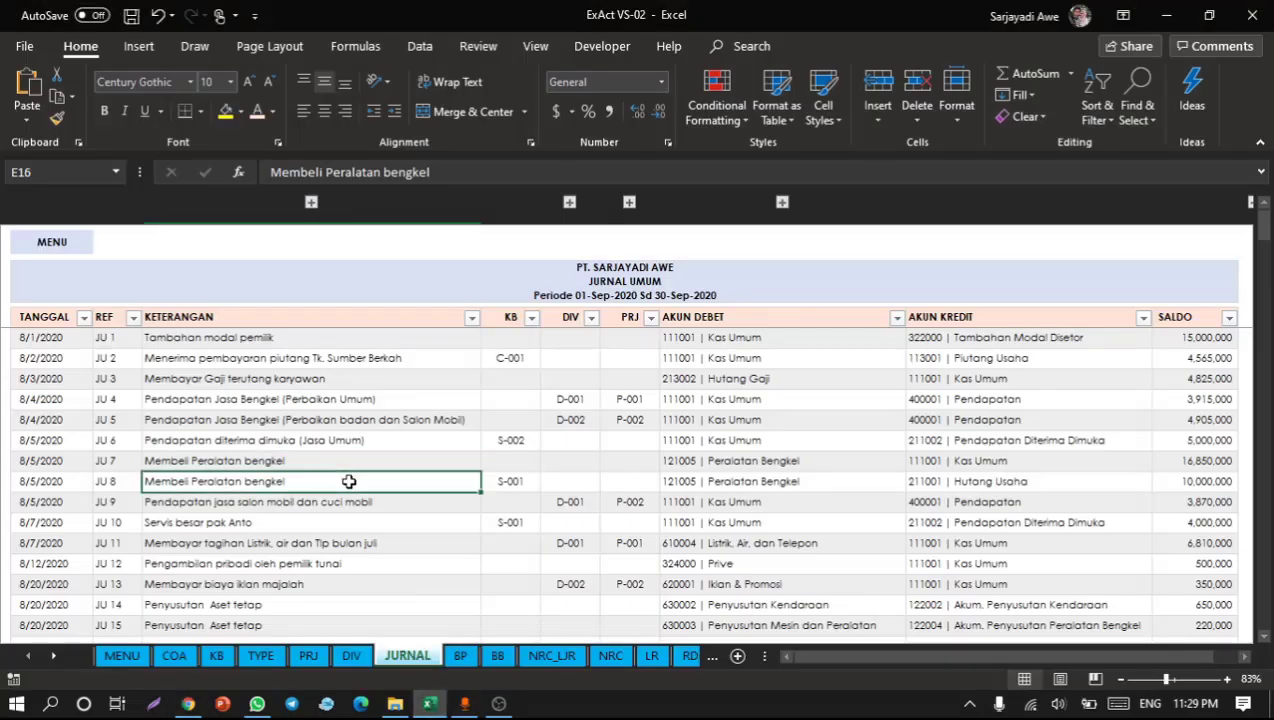